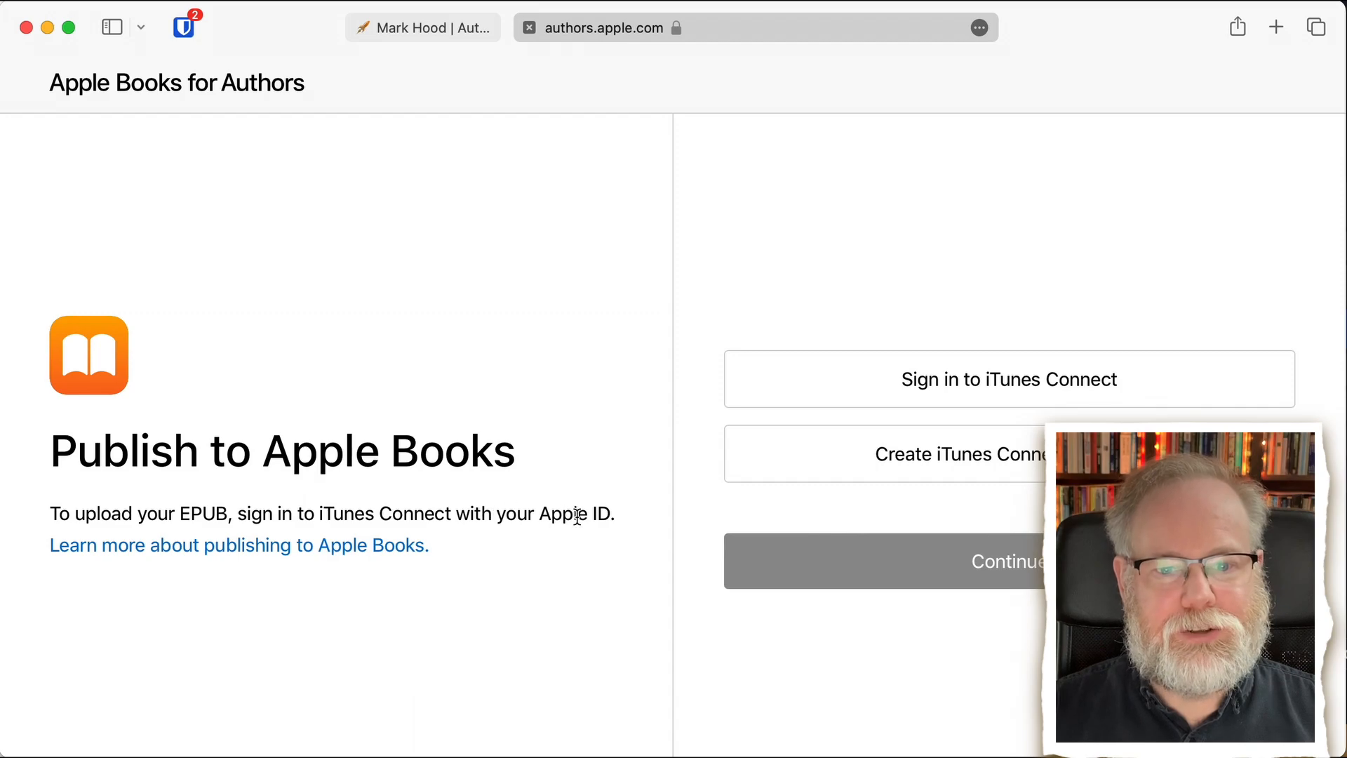
- Choose to sign in to iTunes Connect and submit the account's Apple ID
click(975, 400)
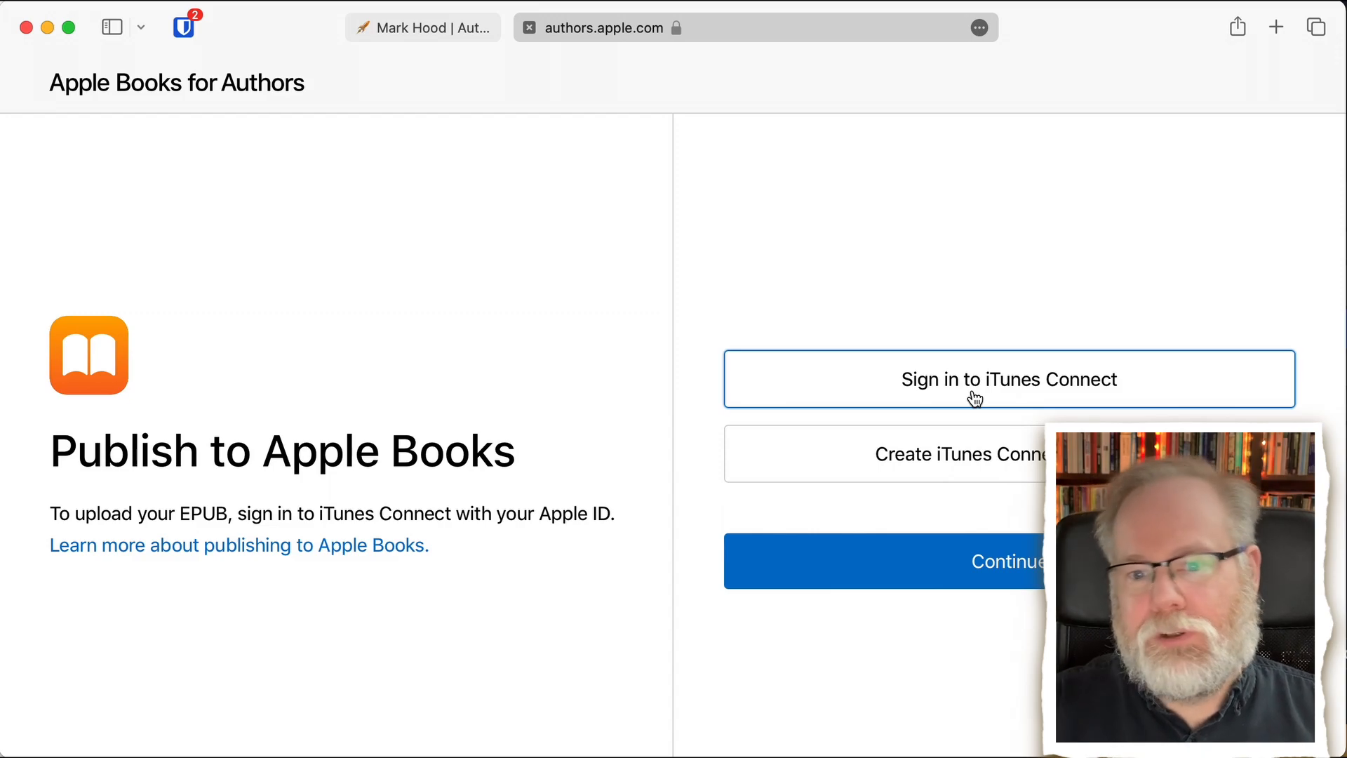
click(968, 573)
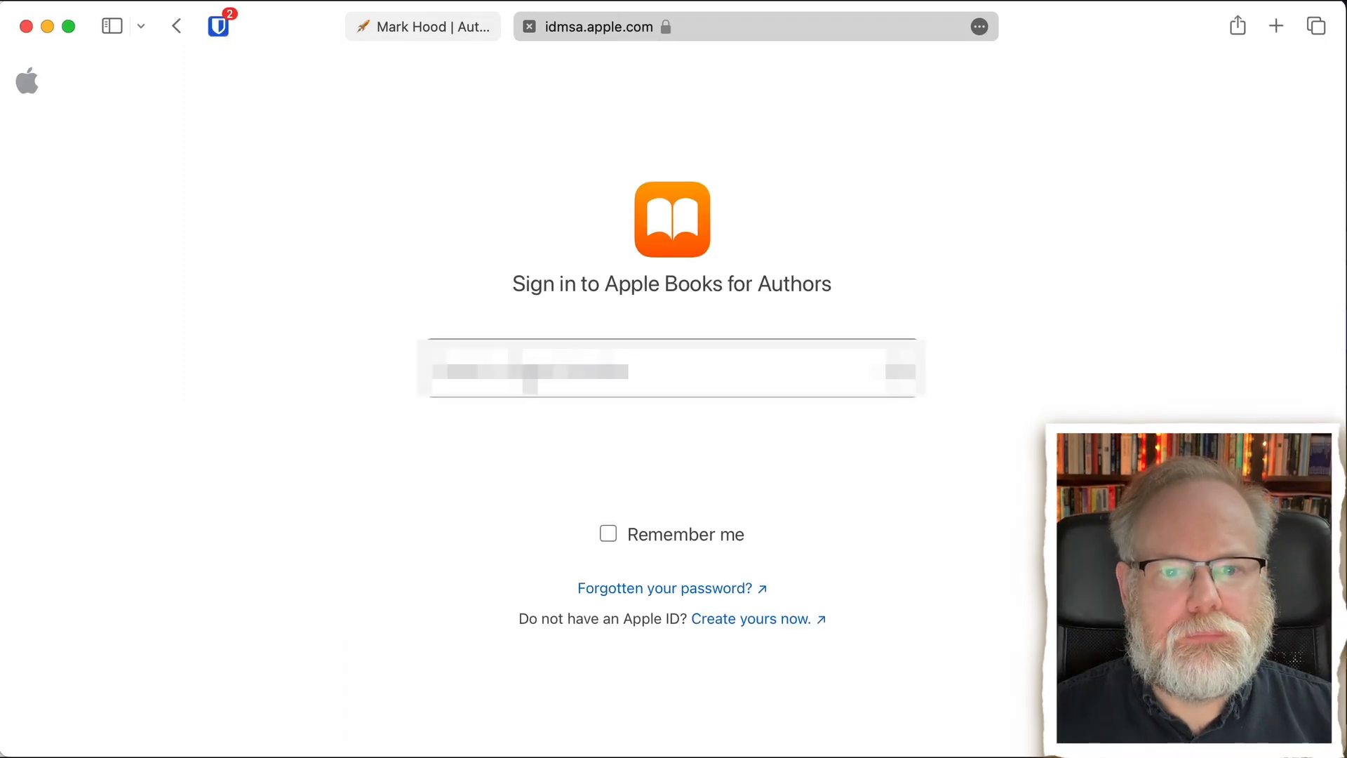
click(527, 386)
text(••••••••••••••••••)
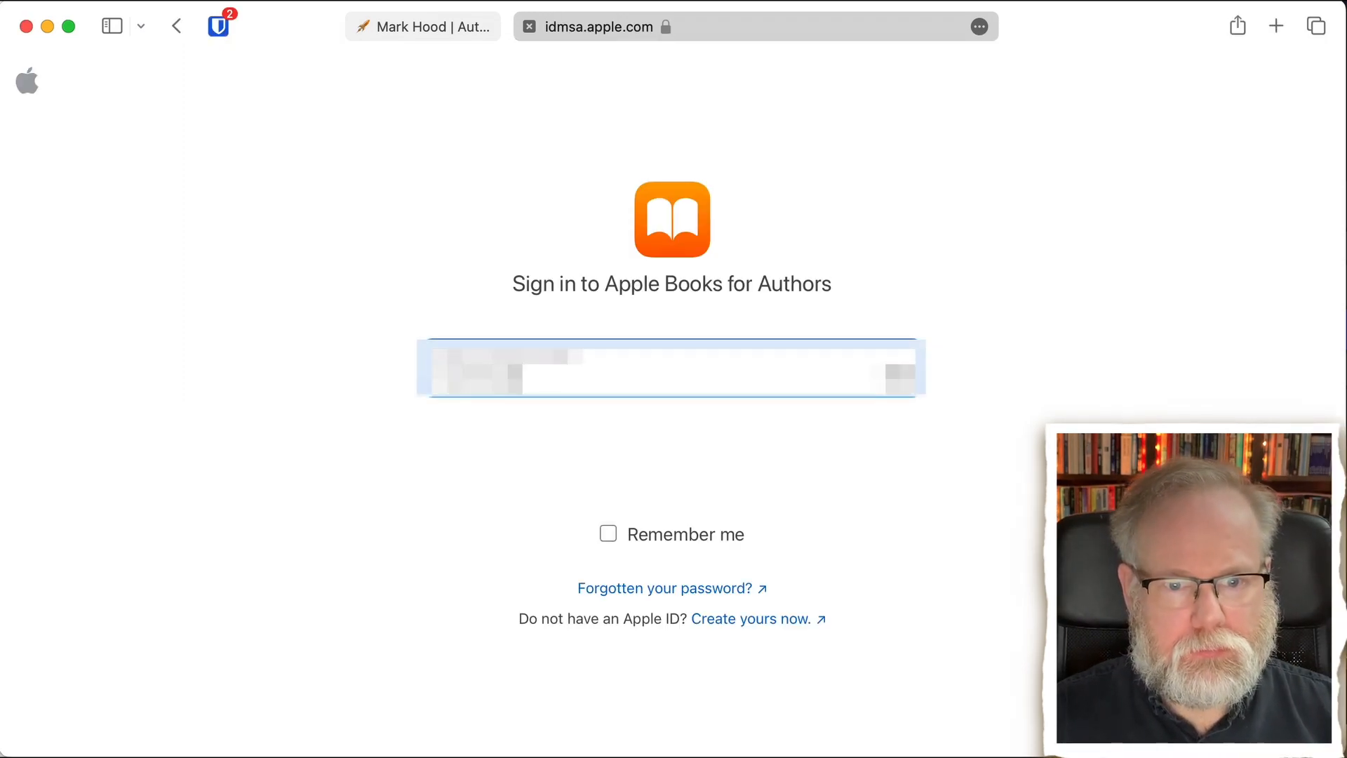
key(Return)
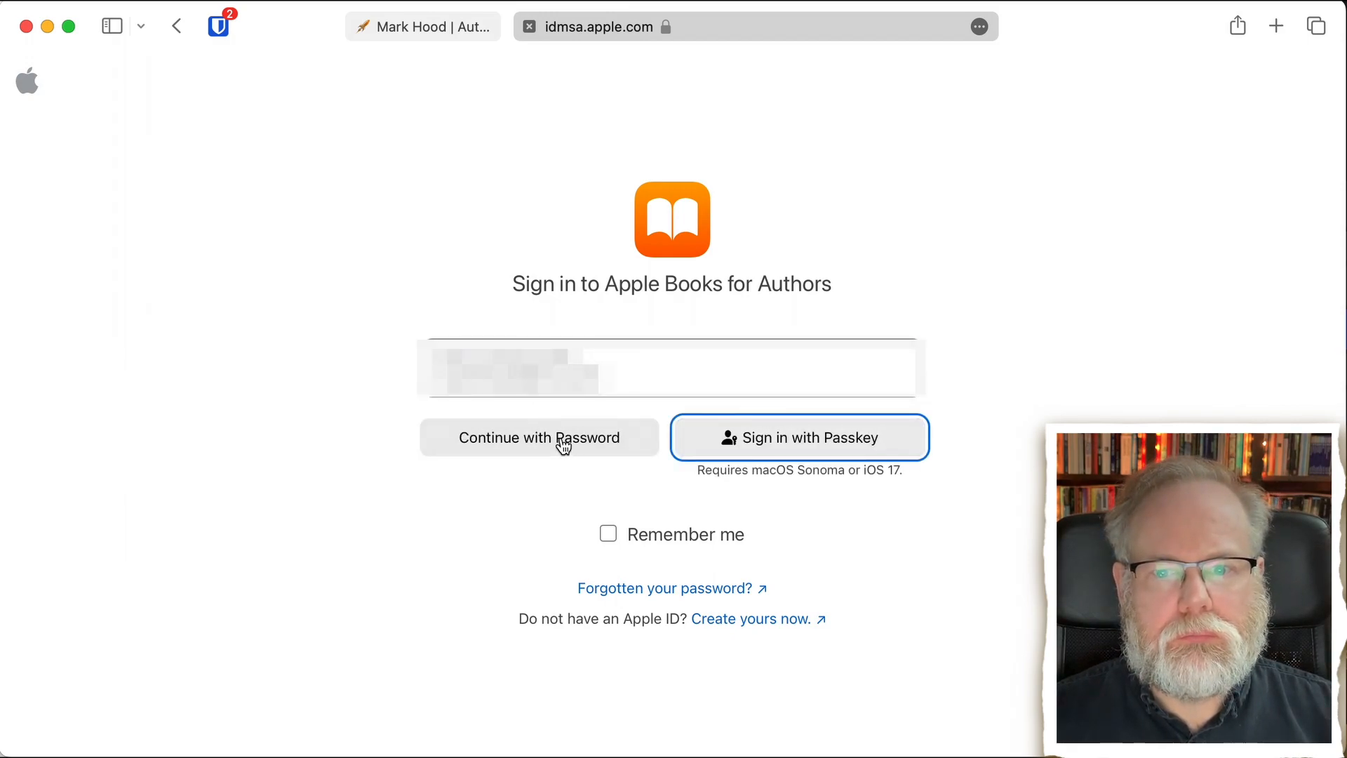
- Continue with password sign-in, enter the account password and submit it
click(566, 447)
key(super+v)
click(603, 543)
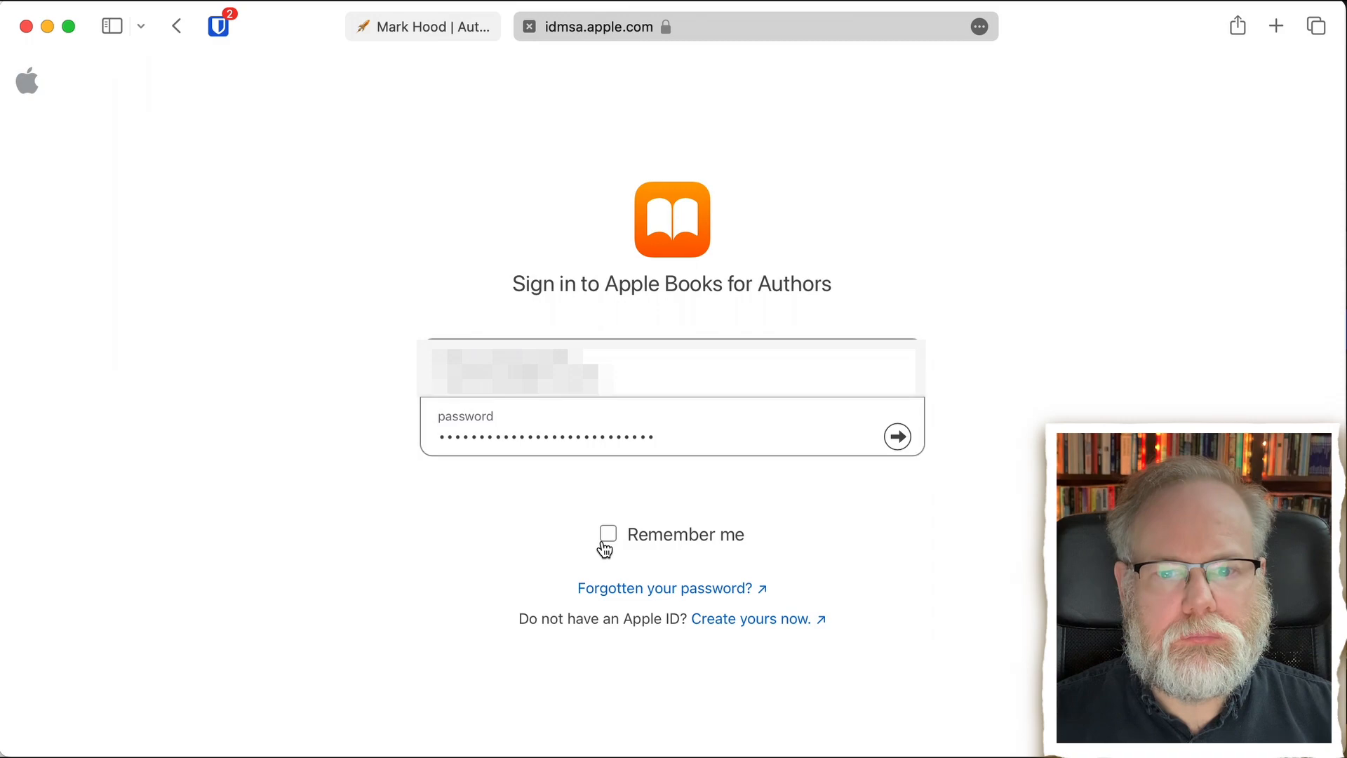
click(899, 438)
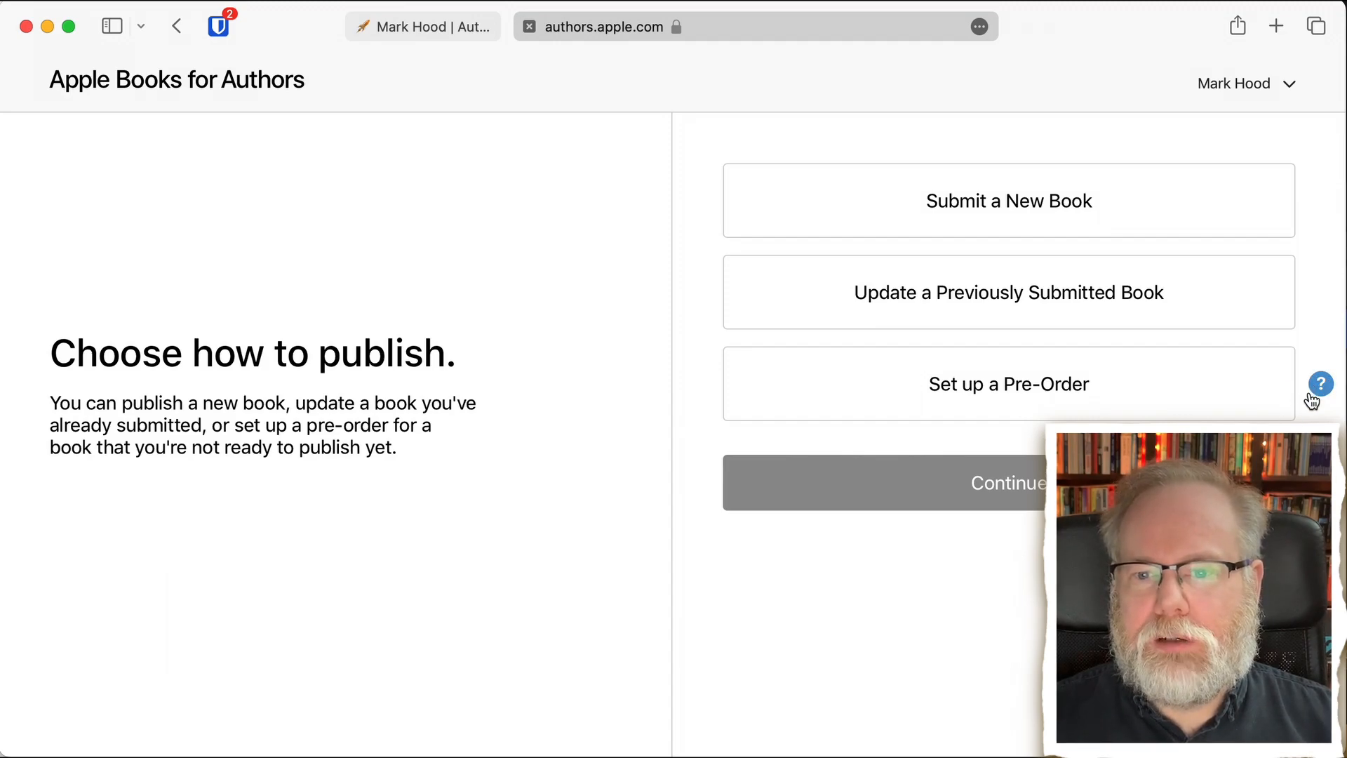
- Start submitting a new book and upload "01 The Return of the Martians.epub" from the ROTM folder as the book file
click(923, 215)
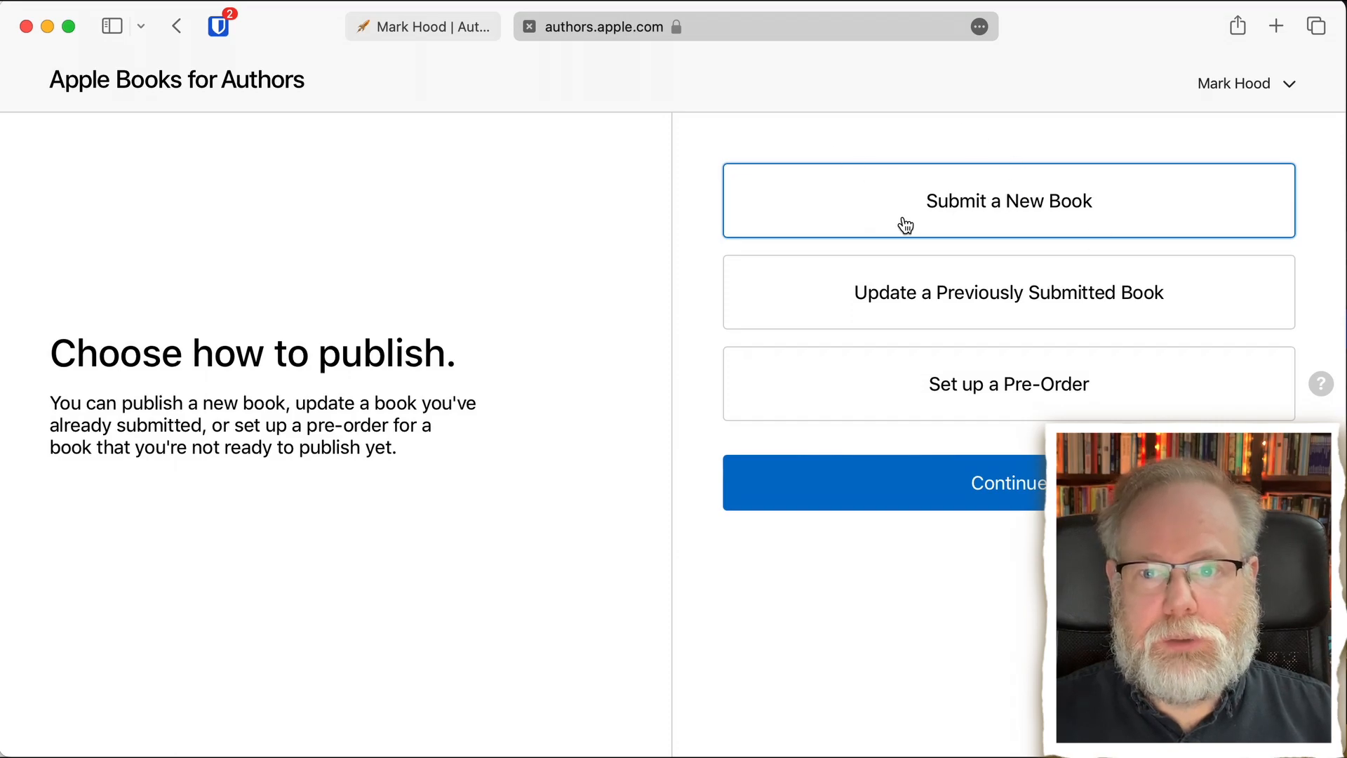
click(940, 491)
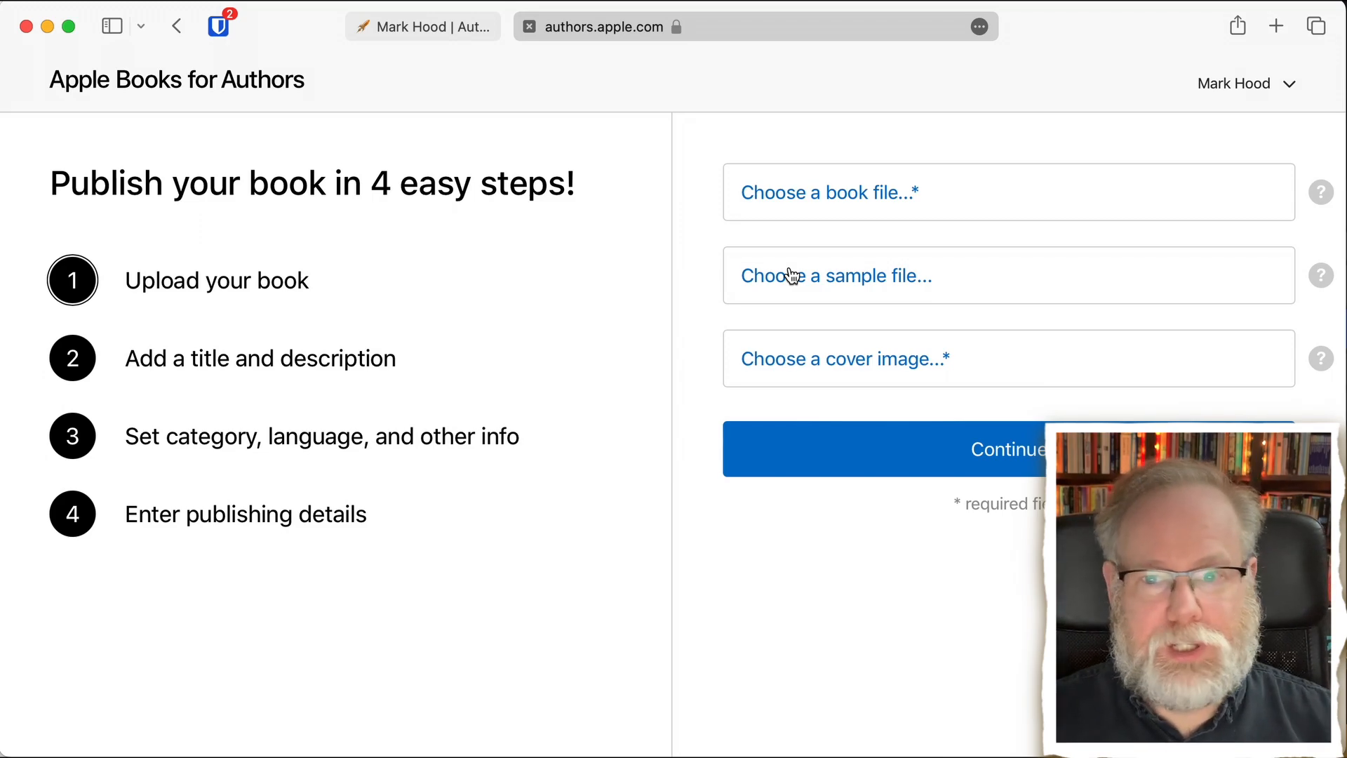
click(939, 198)
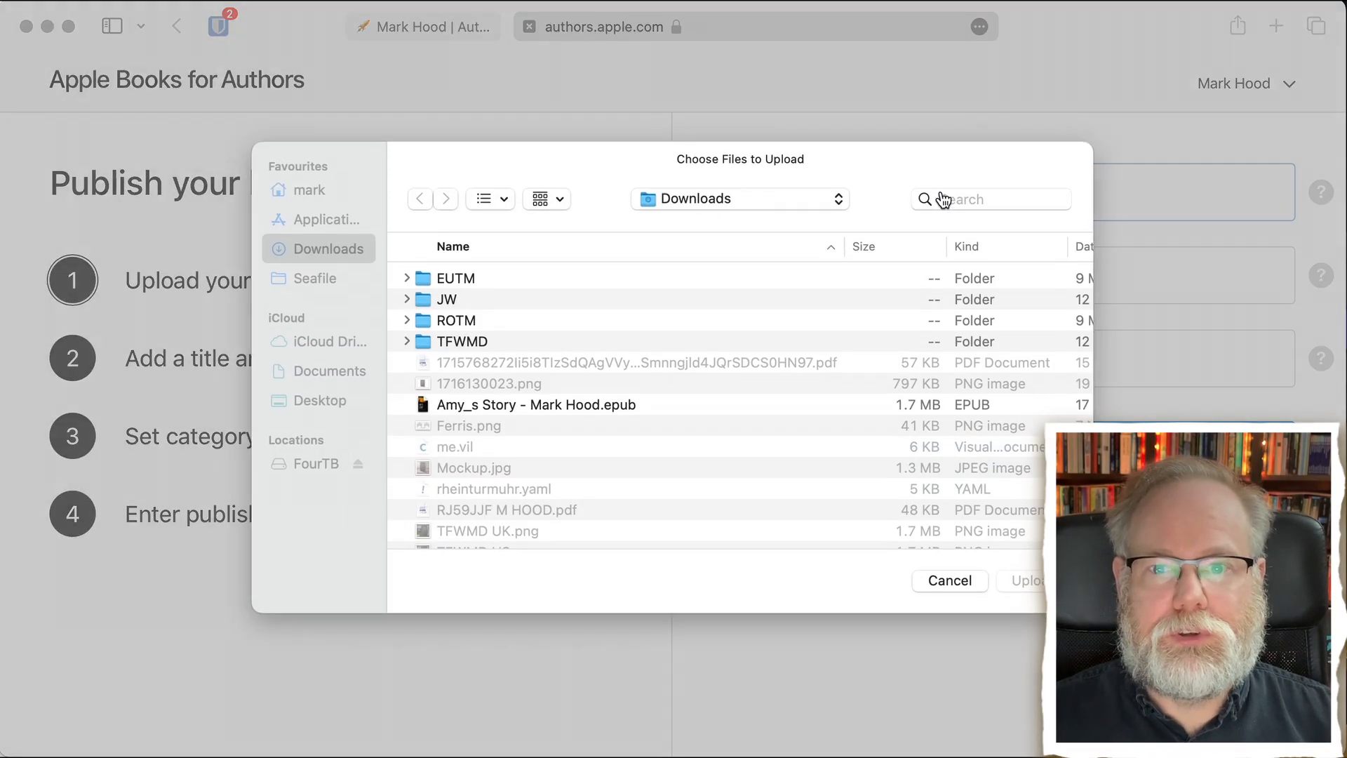
click(407, 322)
click(480, 337)
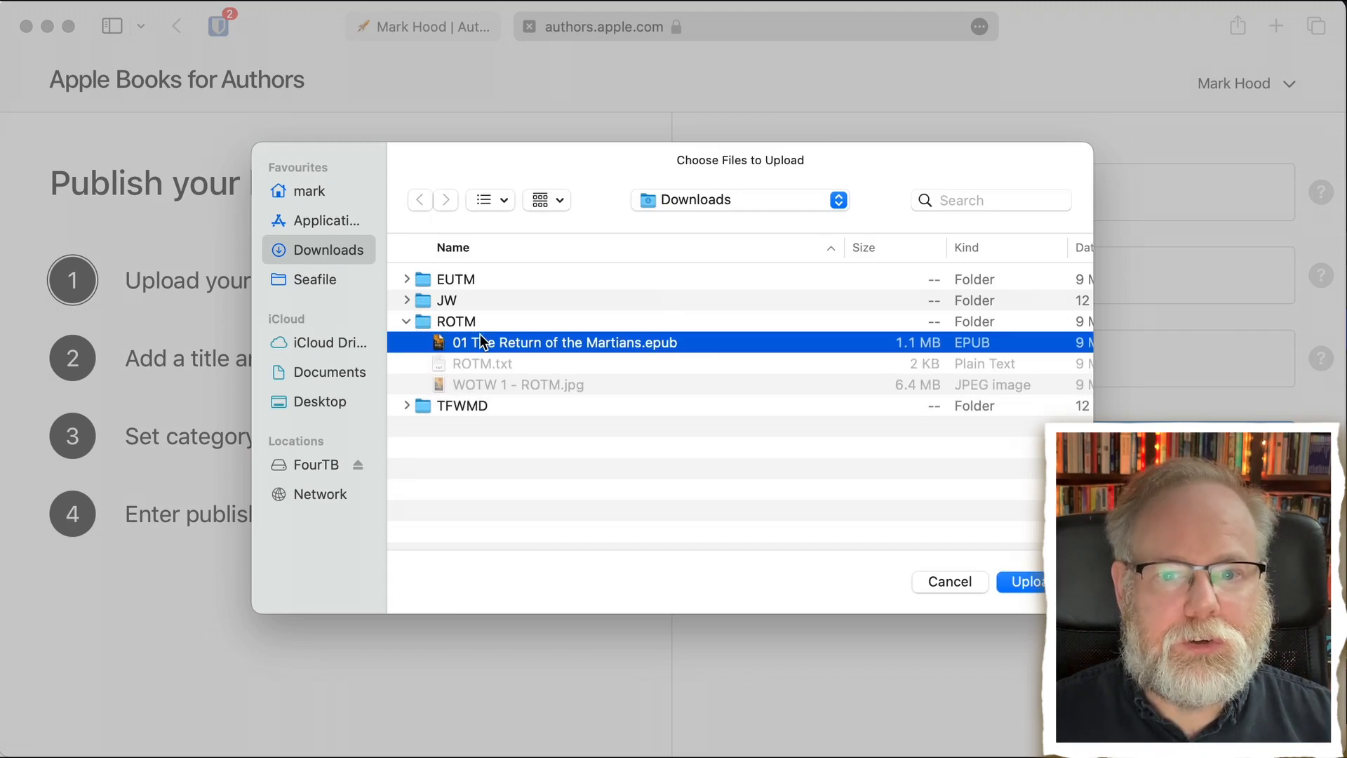
click(1037, 582)
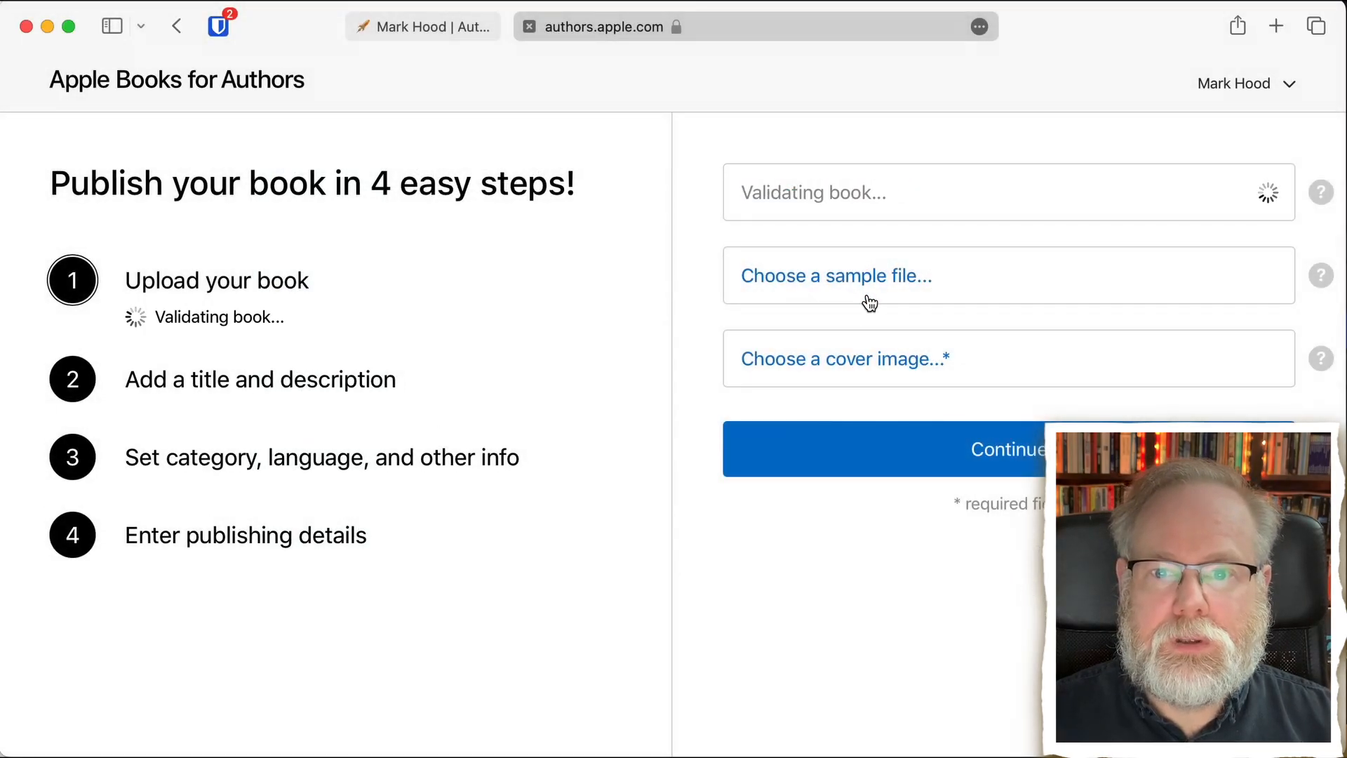
- Upload "WOTW 1 - ROTM.jpg" as the cover image and continue to the title and description details
click(852, 367)
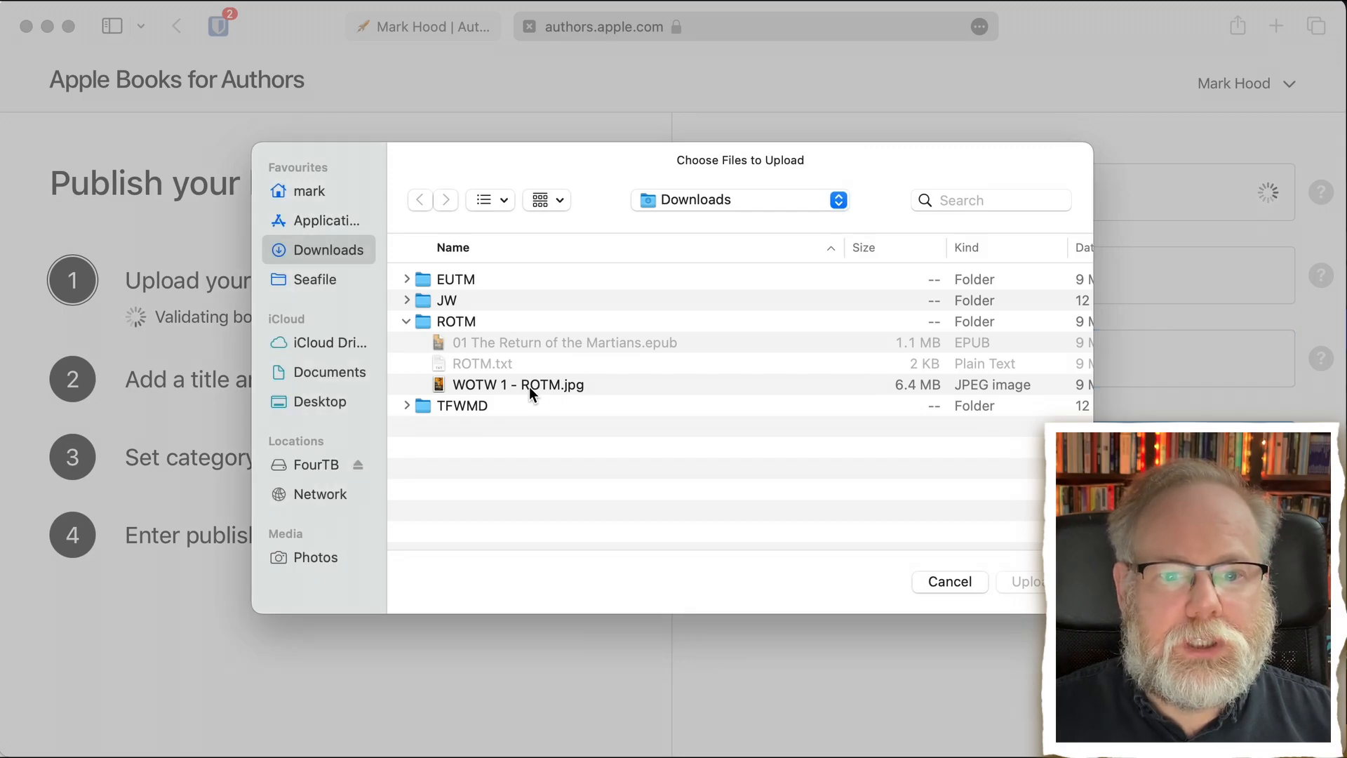
click(529, 386)
click(1033, 584)
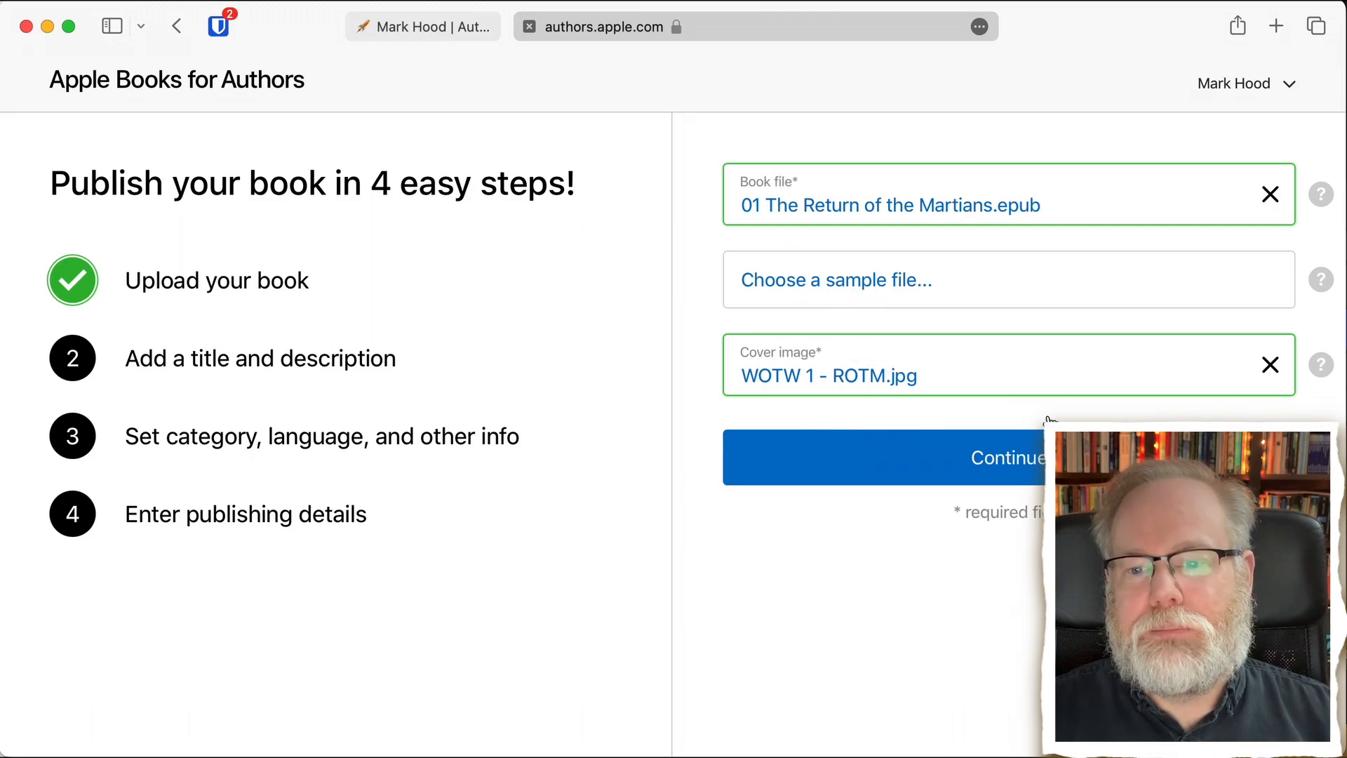
click(1019, 462)
- Enter the title "Return of the Martians" and the subtitle "A Sequel to 'The War of the Worlds'"
click(906, 212)
text(Ret)
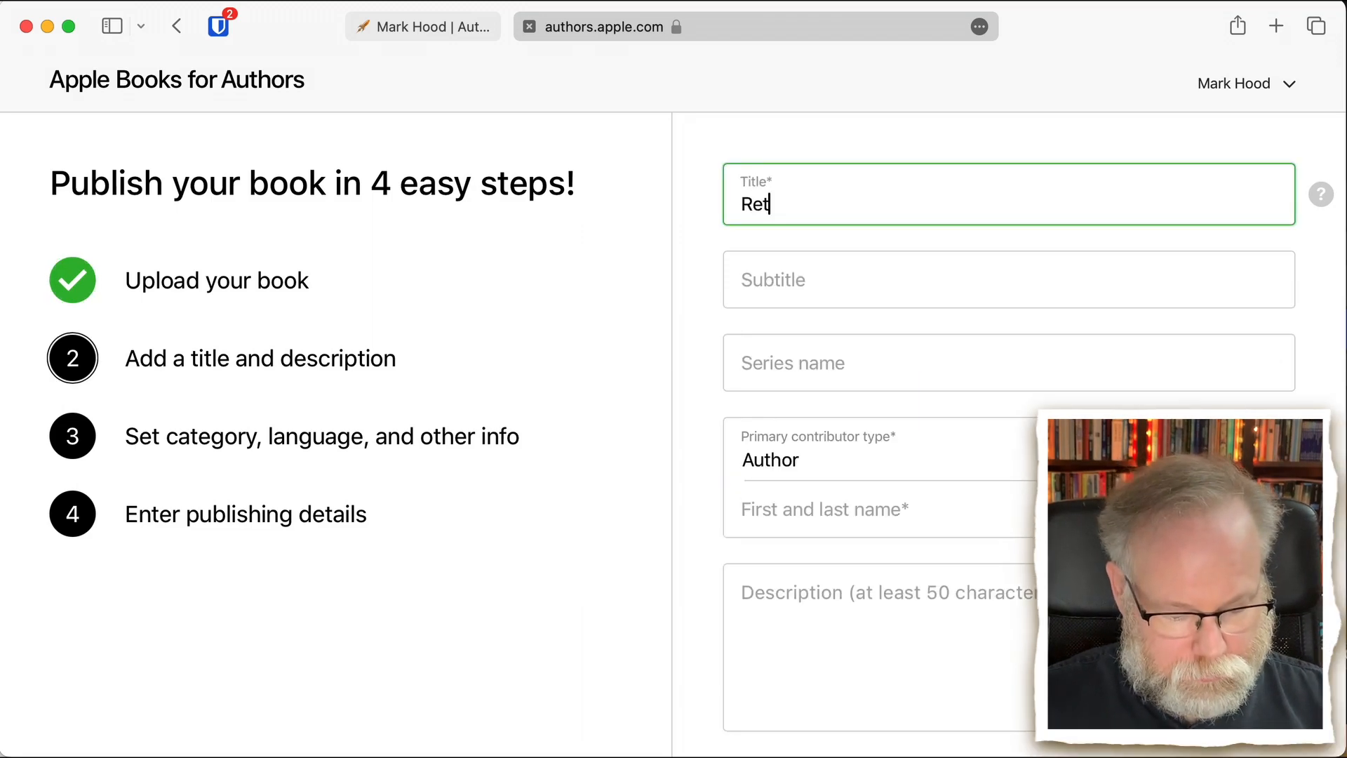
text(urn of the Martians)
key(Tab)
text(A Sequel to 'The War o)
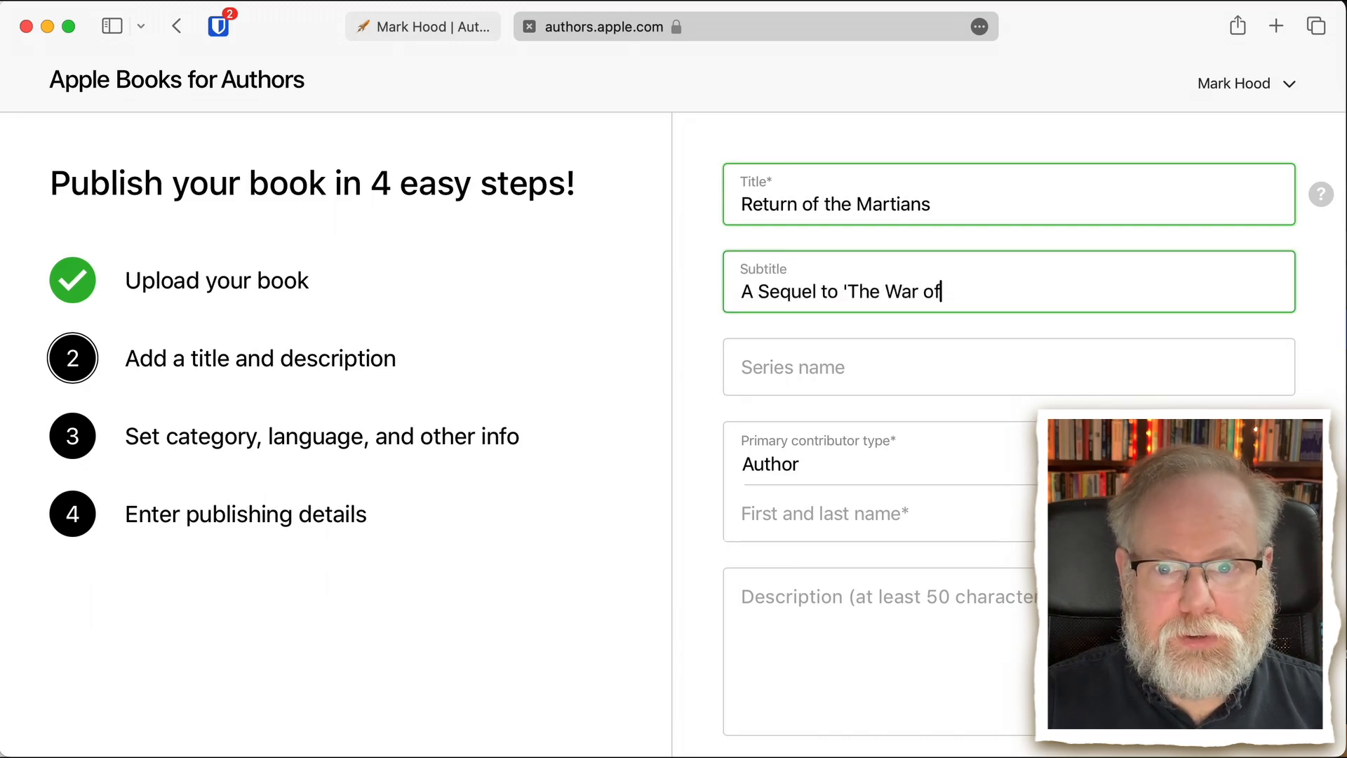
text(f the Worlds')
- Set the series name to "The Martians Return" and the series number to 1
key(Tab)
text(The Martians Return)
key(Tab)
text(1)
key(Tab)
key(Tab)
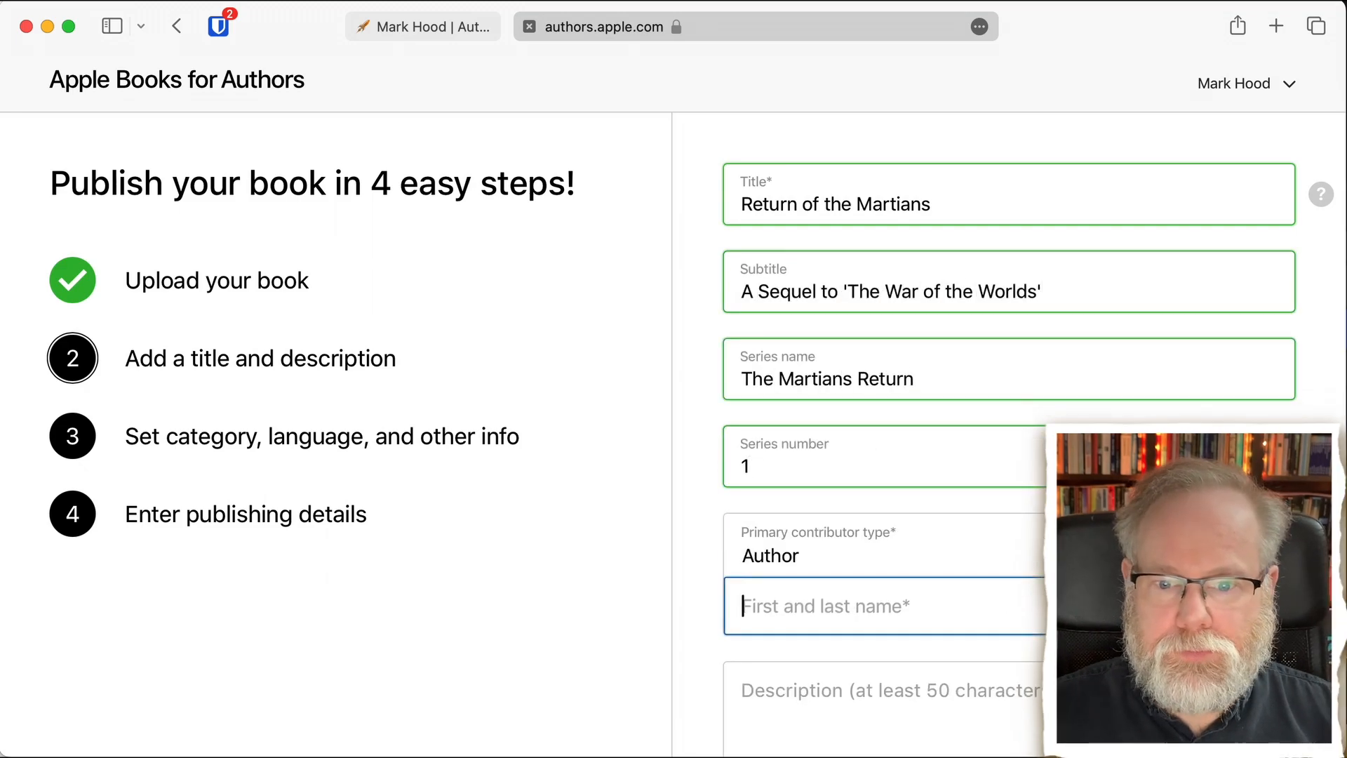
- Look through the primary contributor types, choose Author, and enter the author's first and last name
click(819, 557)
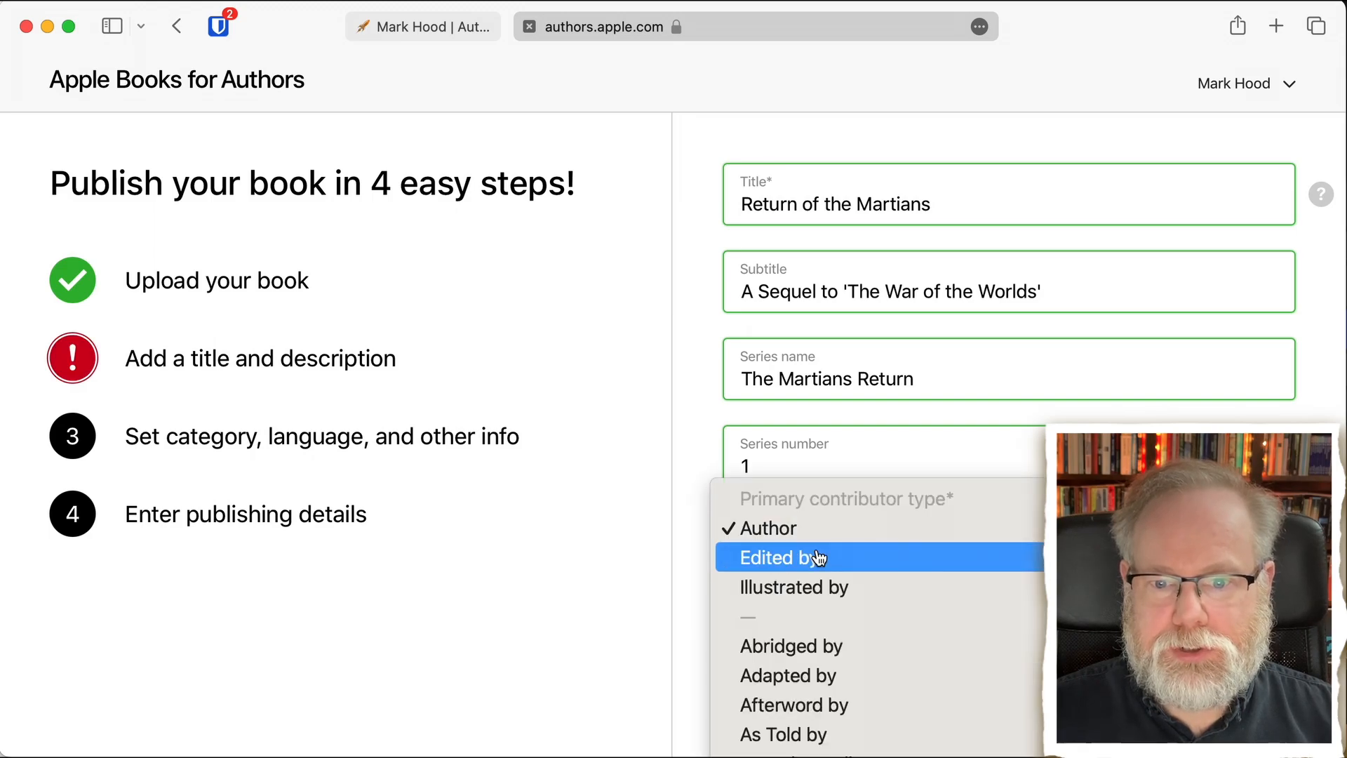
scroll(848, 755, down, 5)
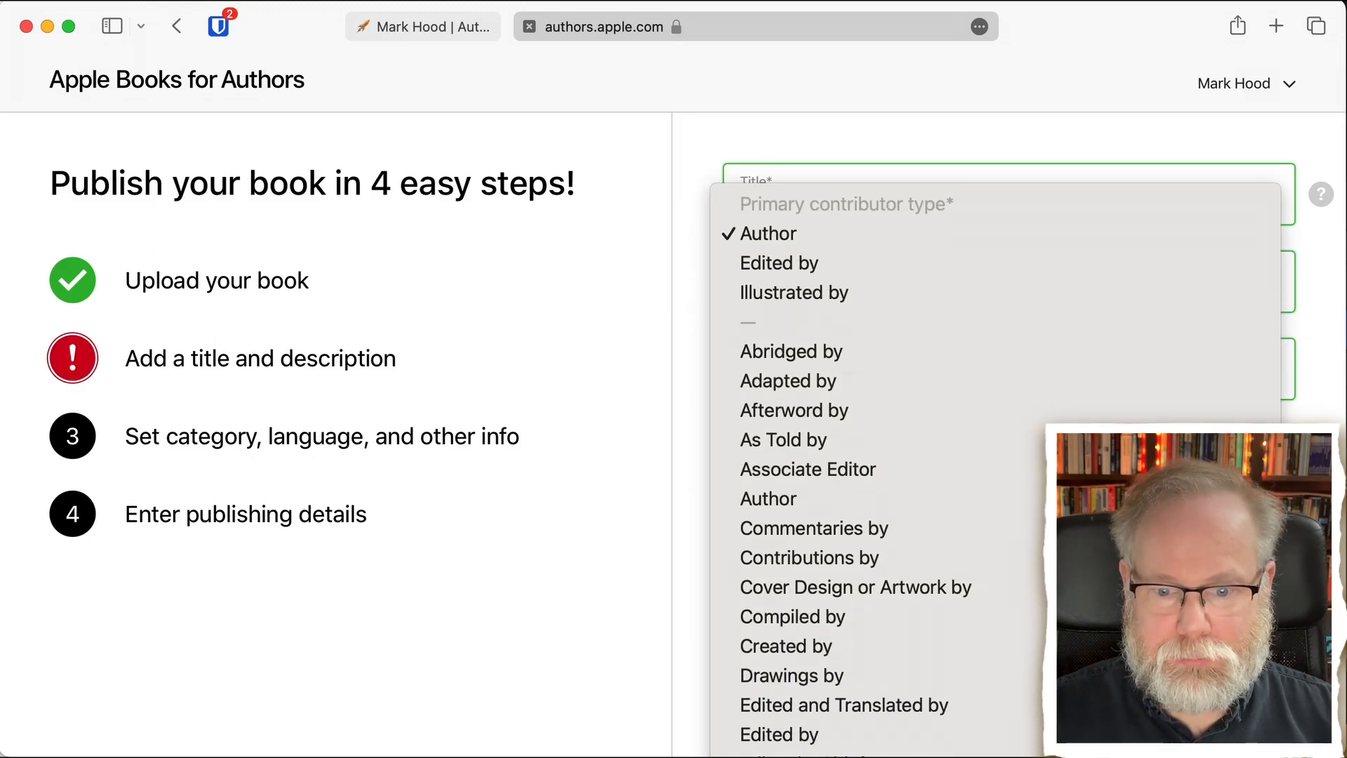
scroll(944, 372, down, 12)
scroll(944, 372, up, 3)
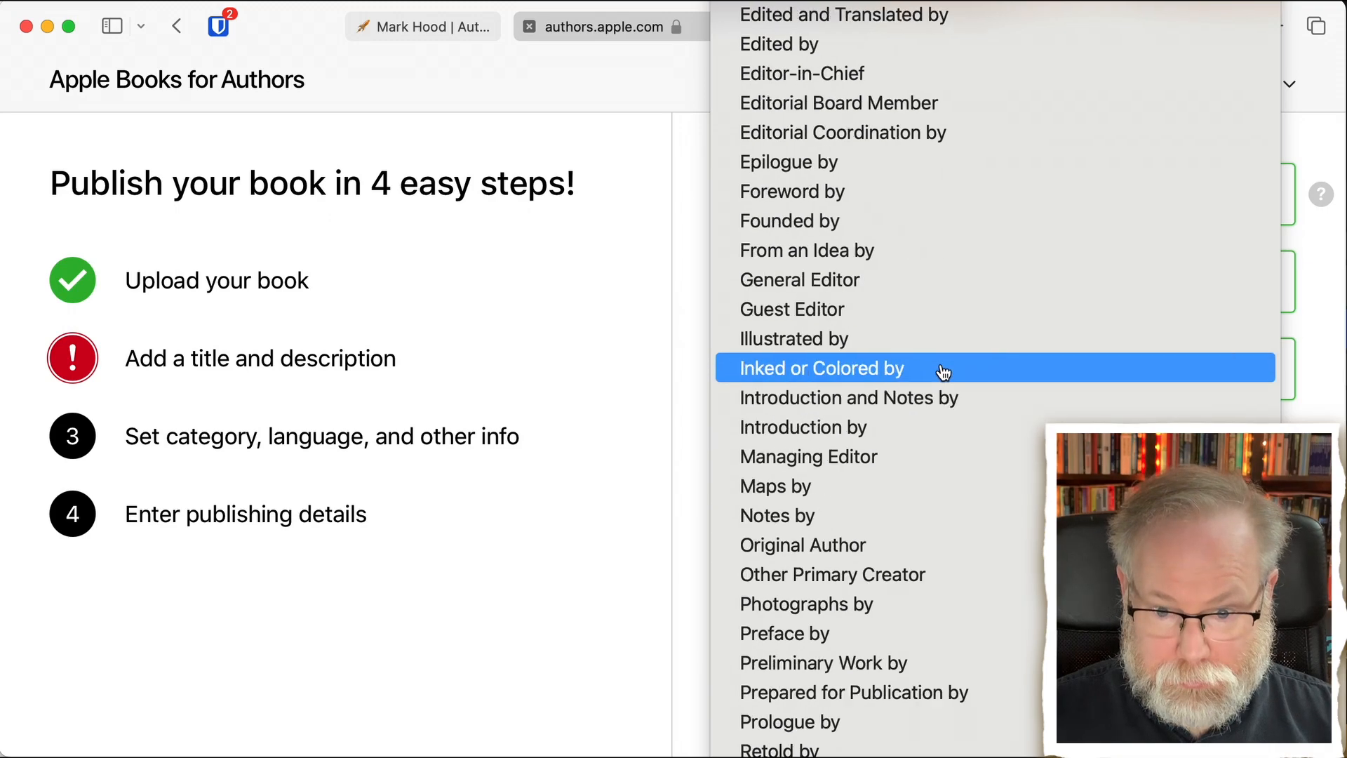
scroll(944, 371, up, 6)
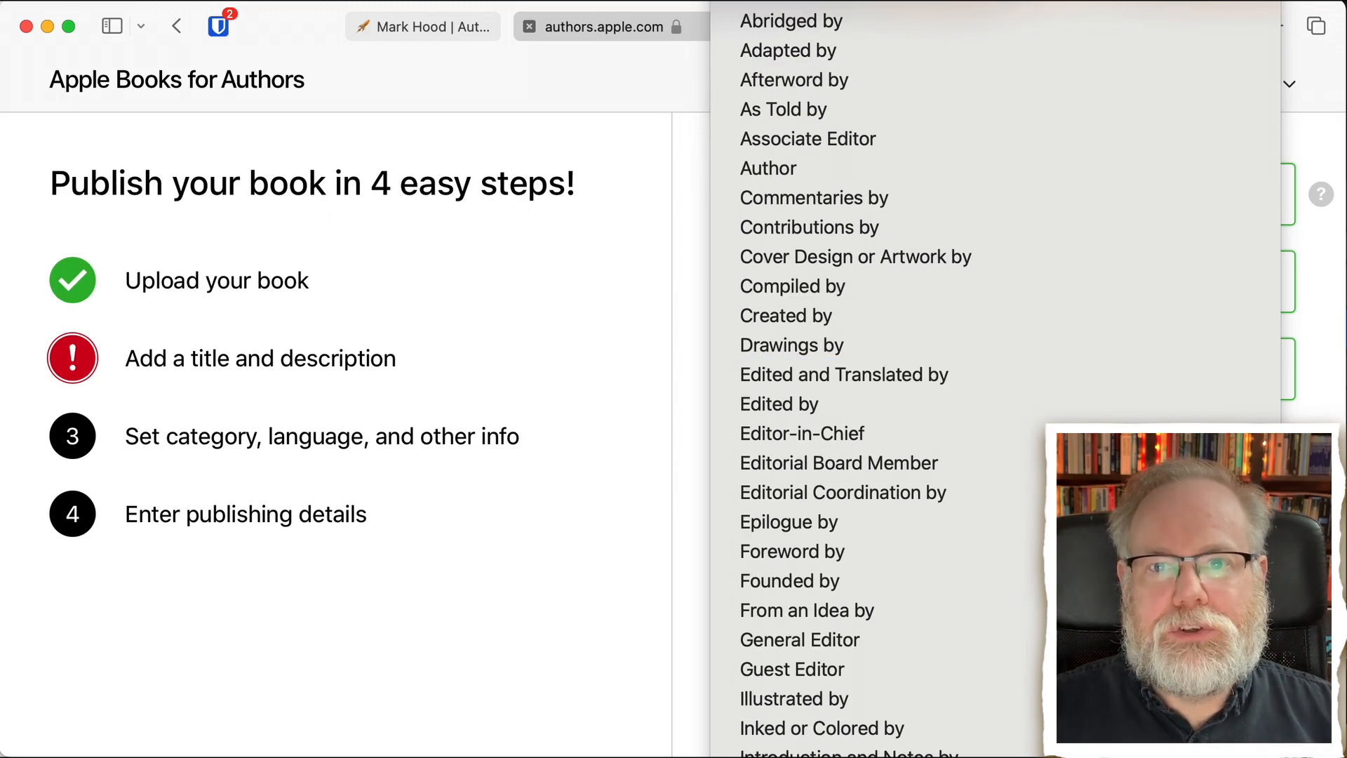
click(768, 168)
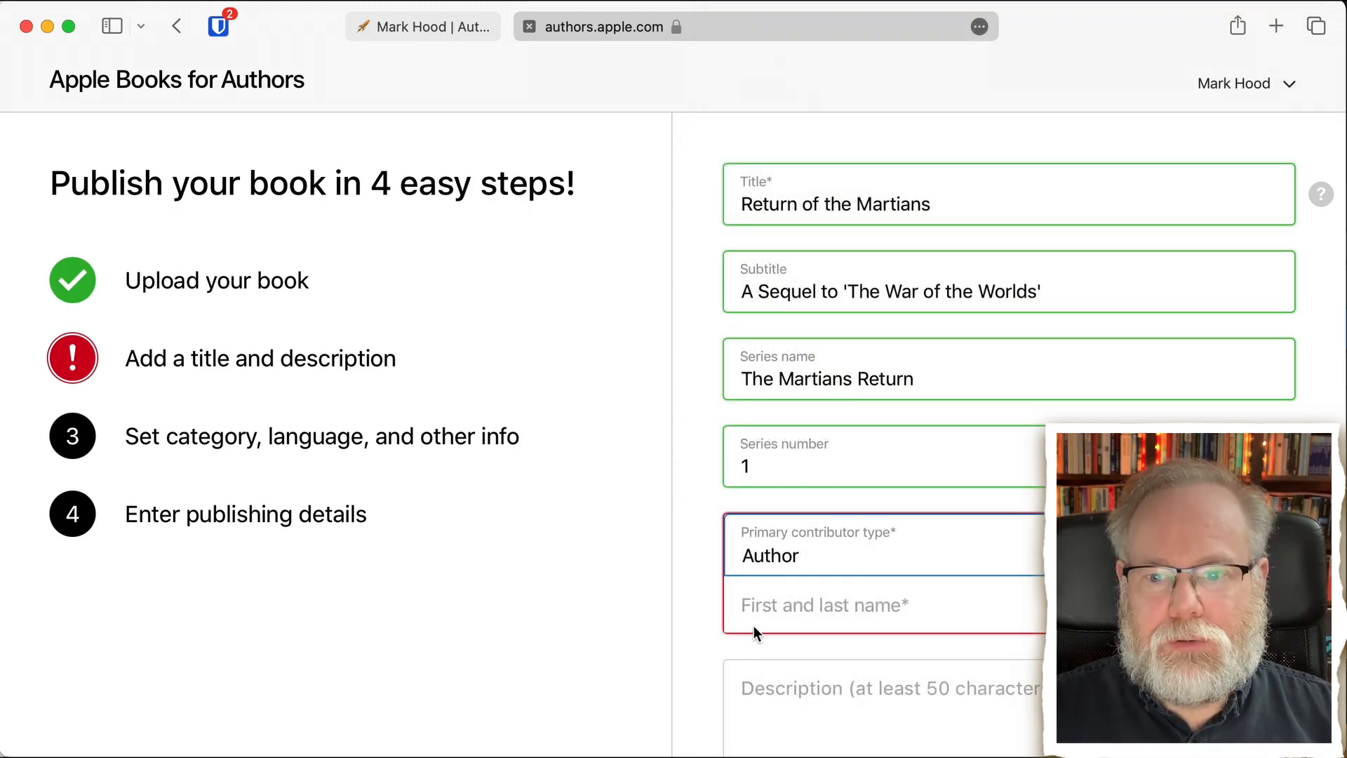
click(790, 623)
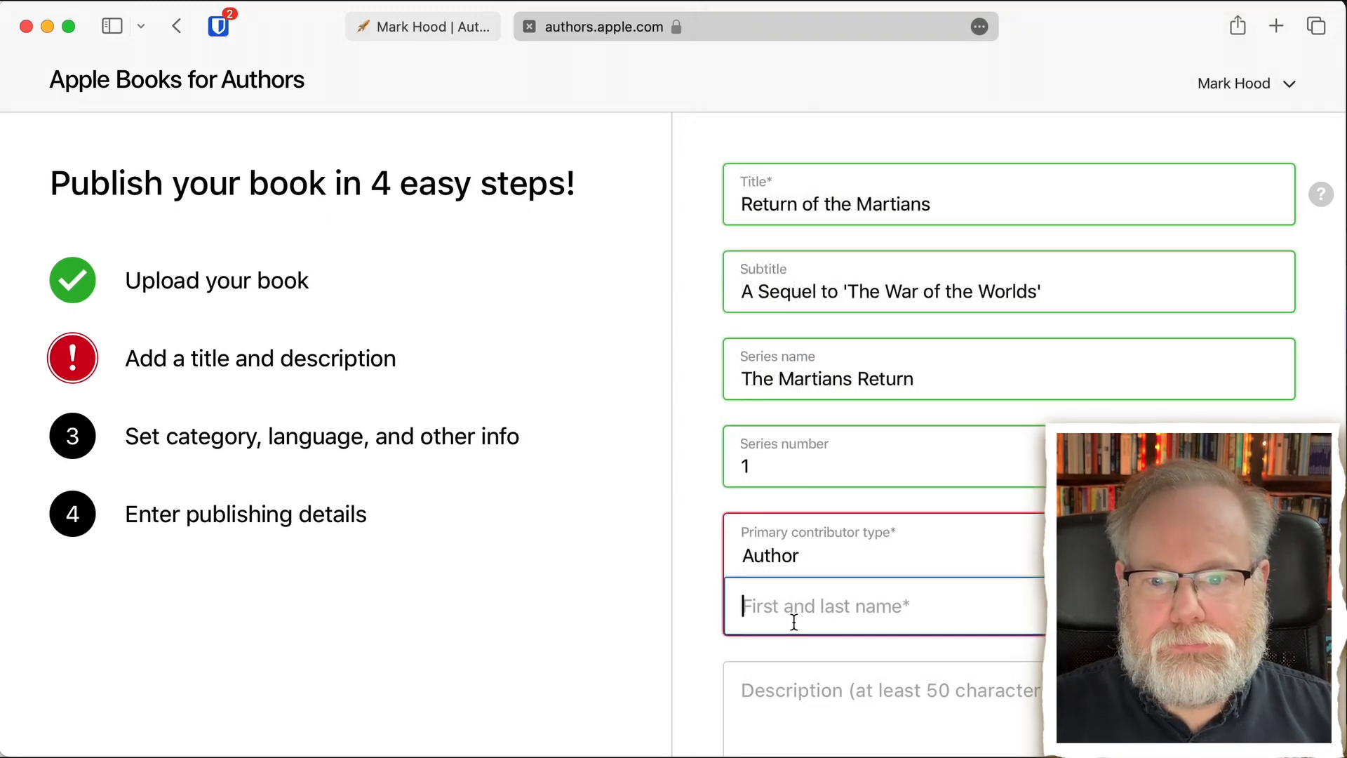
text(Mark Hood)
- Copy the book blurb from the open text file into the description, check its beginning, and continue to the category details
scroll(796, 484, down, 5)
click(796, 480)
key(super+Tab)
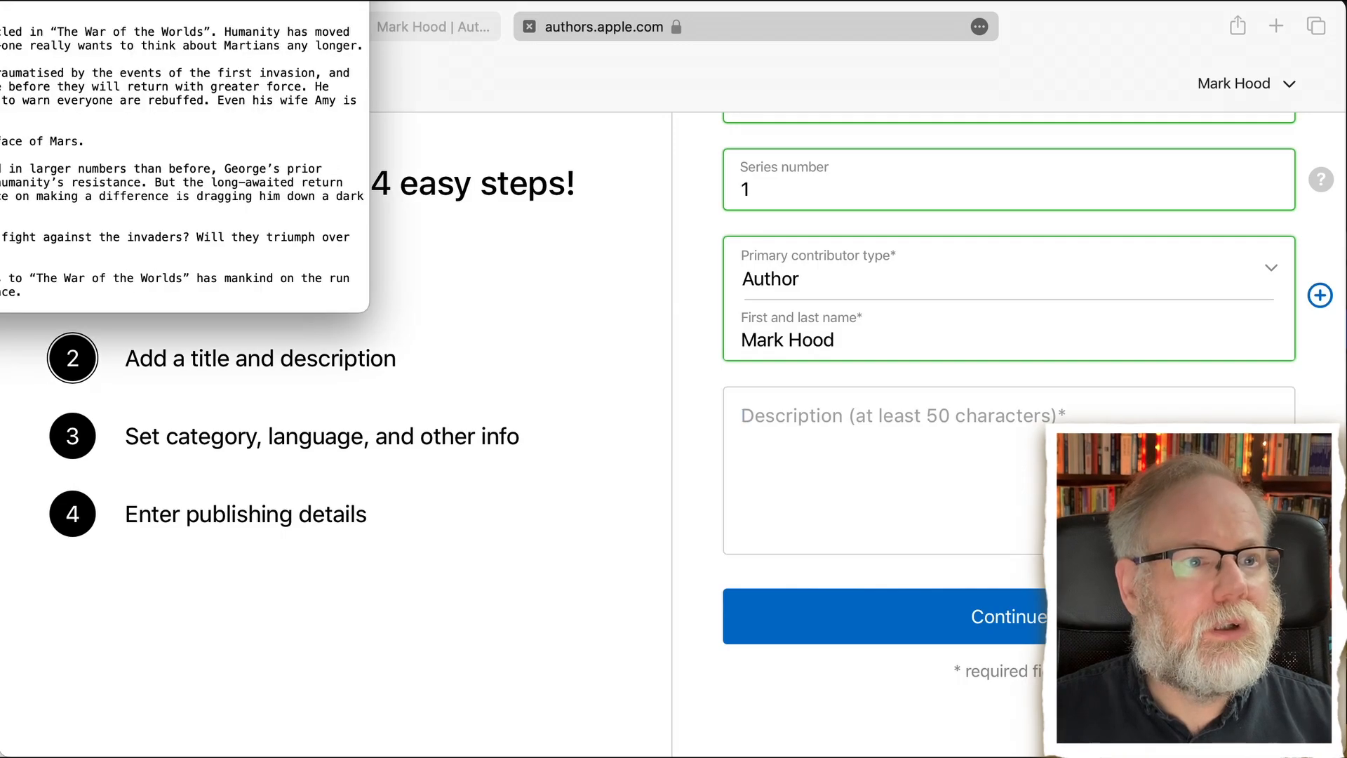
key(super+a)
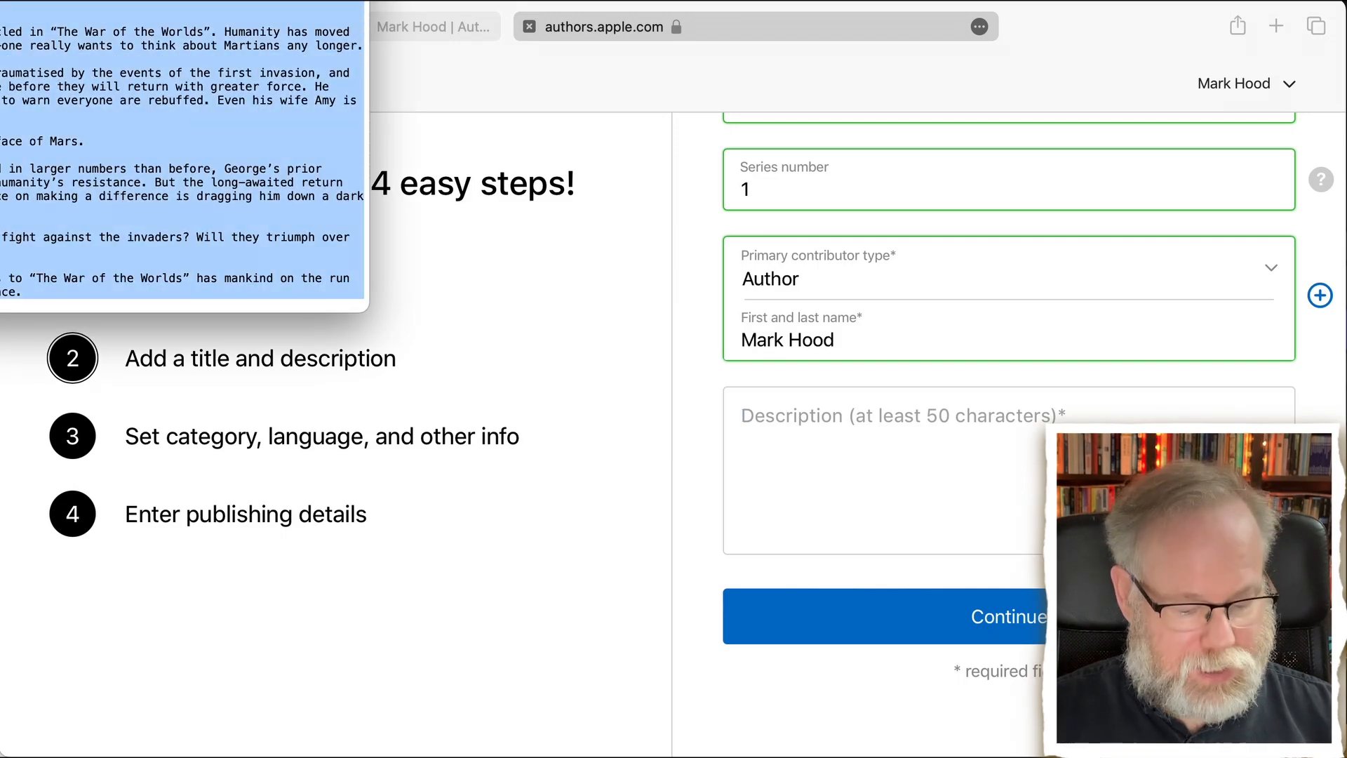
click(857, 512)
key(super+v)
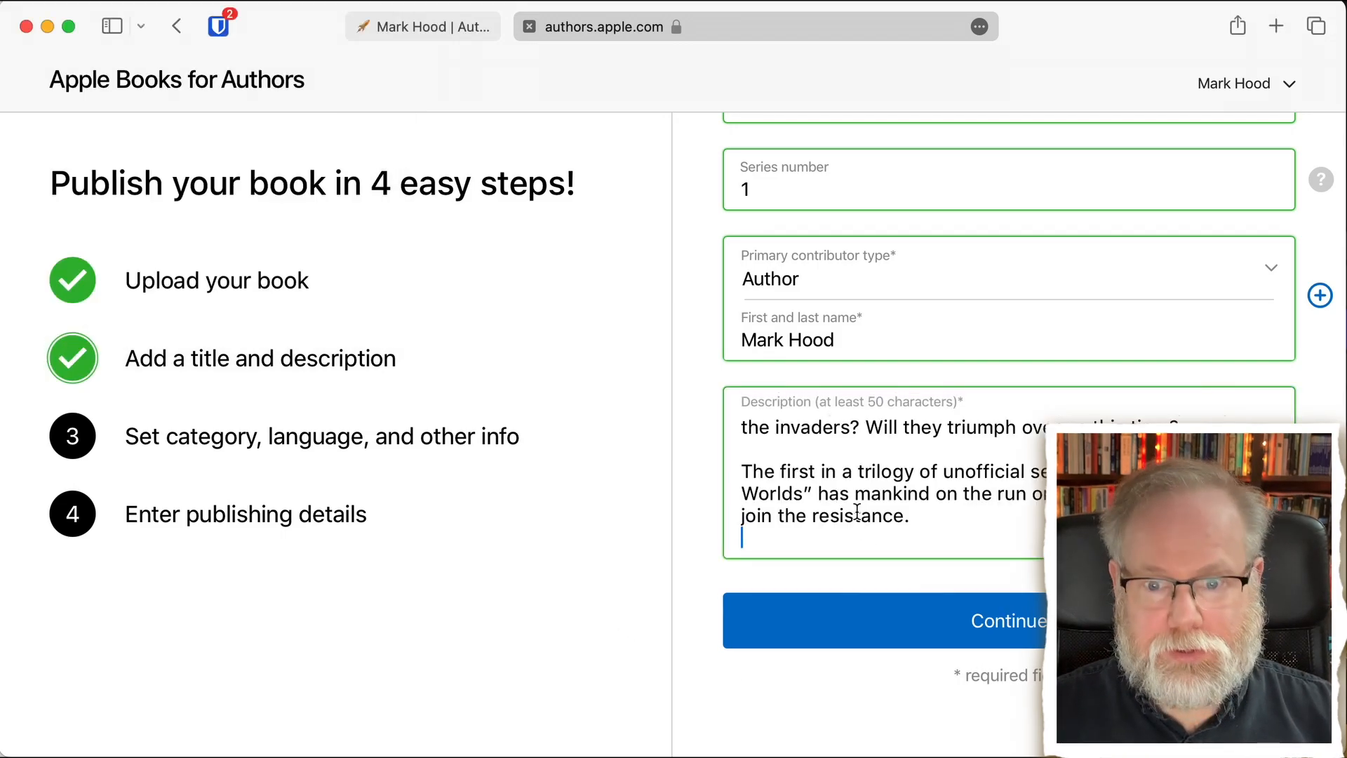
scroll(857, 512, up, 8)
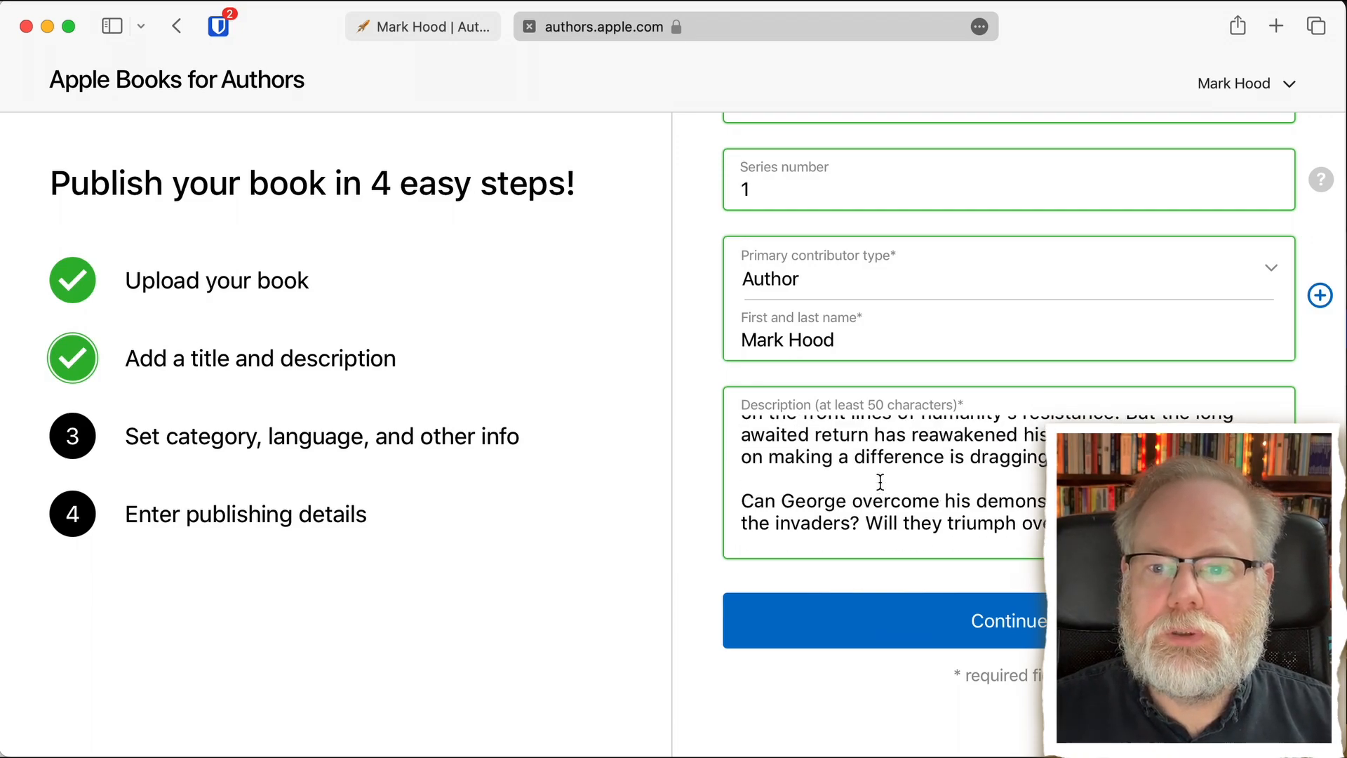
scroll(881, 481, up, 1)
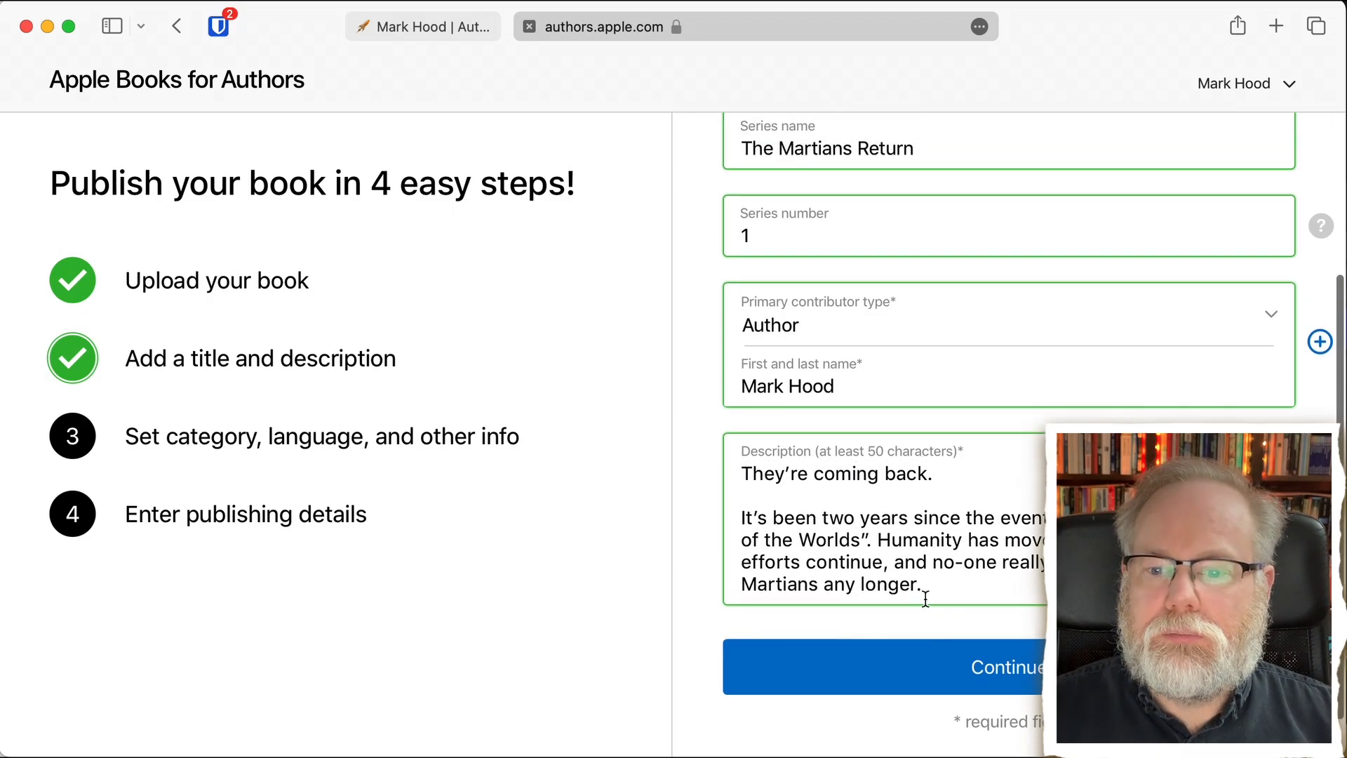
click(919, 681)
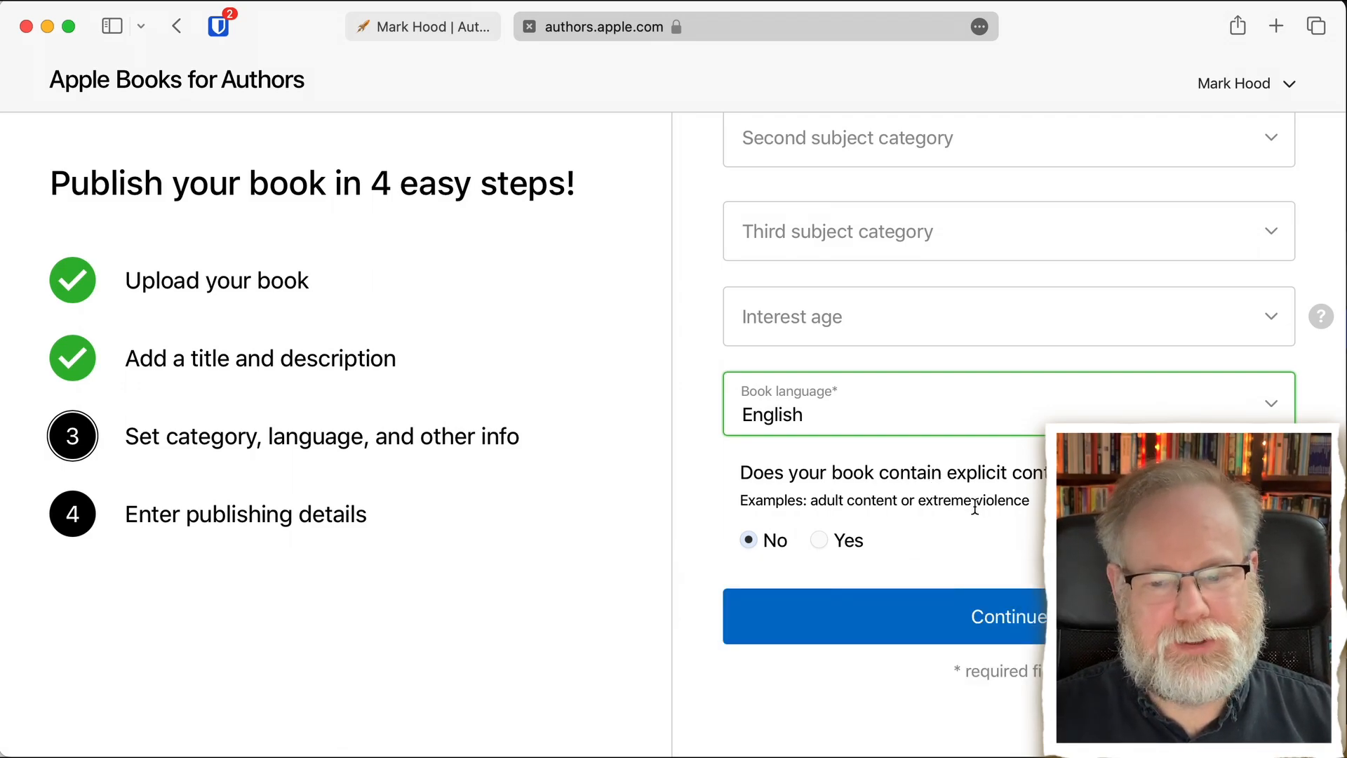
- Continue past the category details without filling them in and set the publisher name to "Unseelie Press"
click(877, 624)
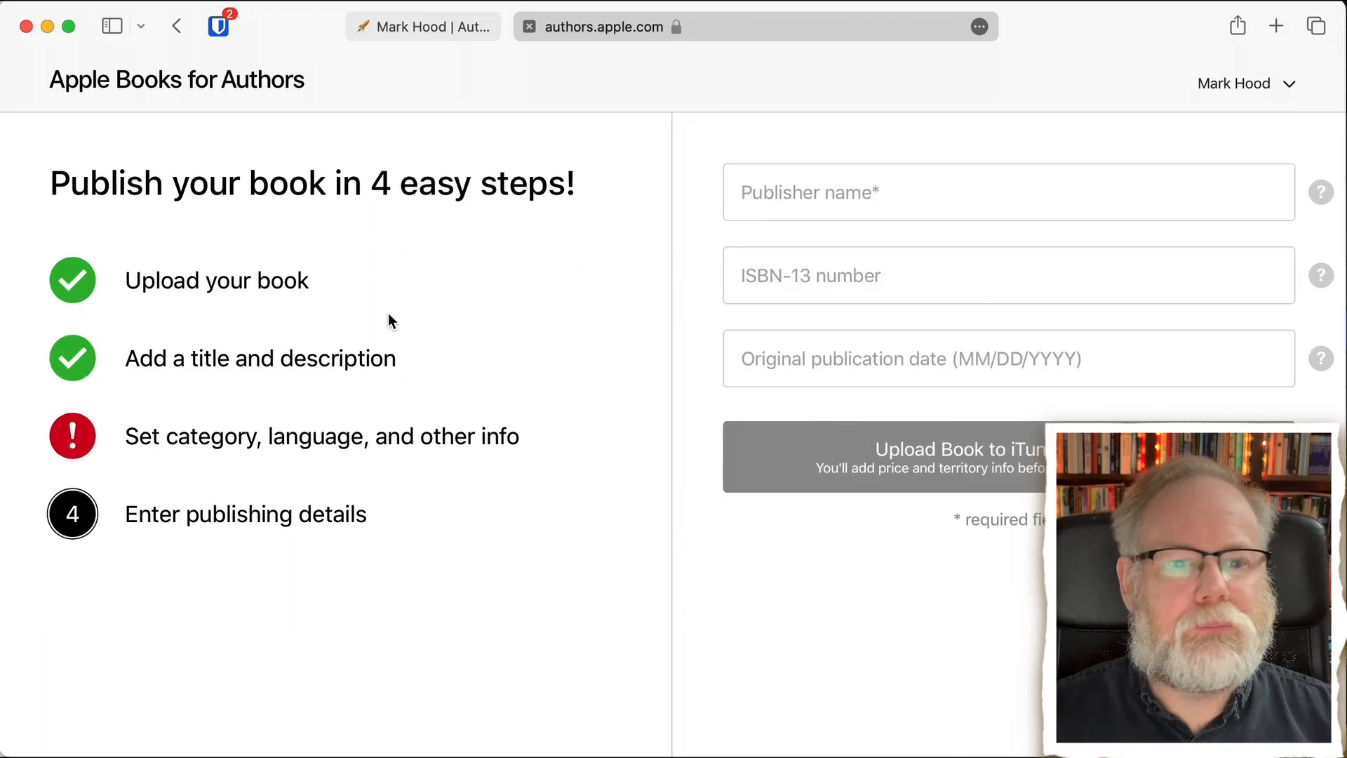
click(832, 184)
text(Uns)
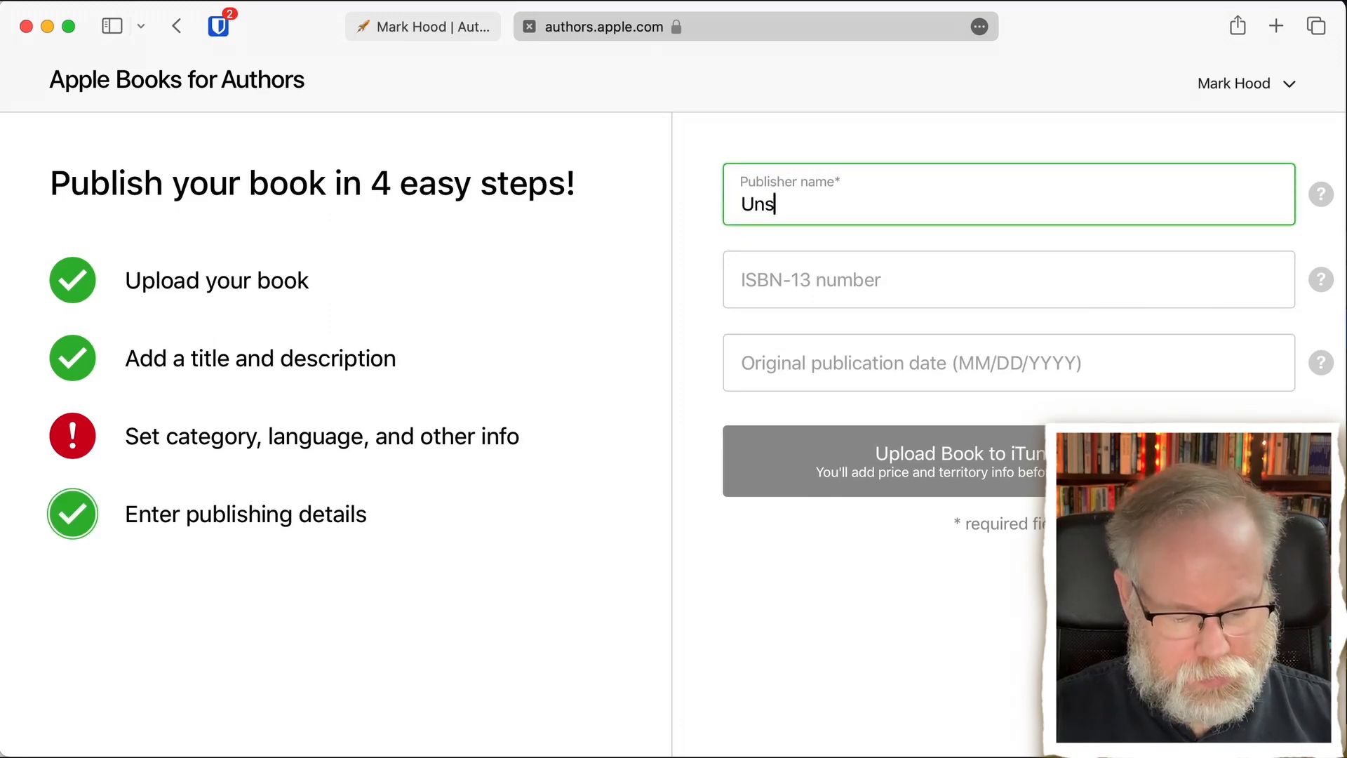
text(eelie Press)
key(Tab)
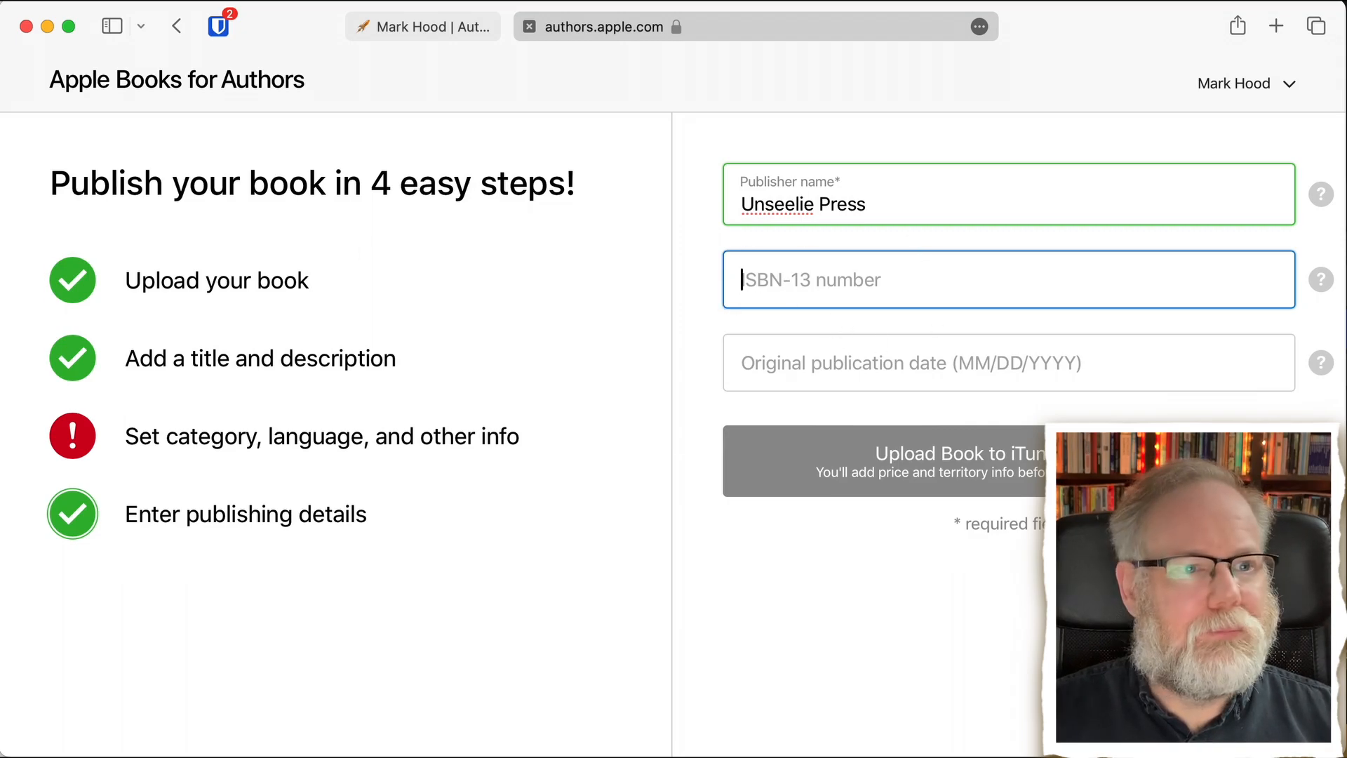
key(super+Tab)
scroll(183, 155, down, 5)
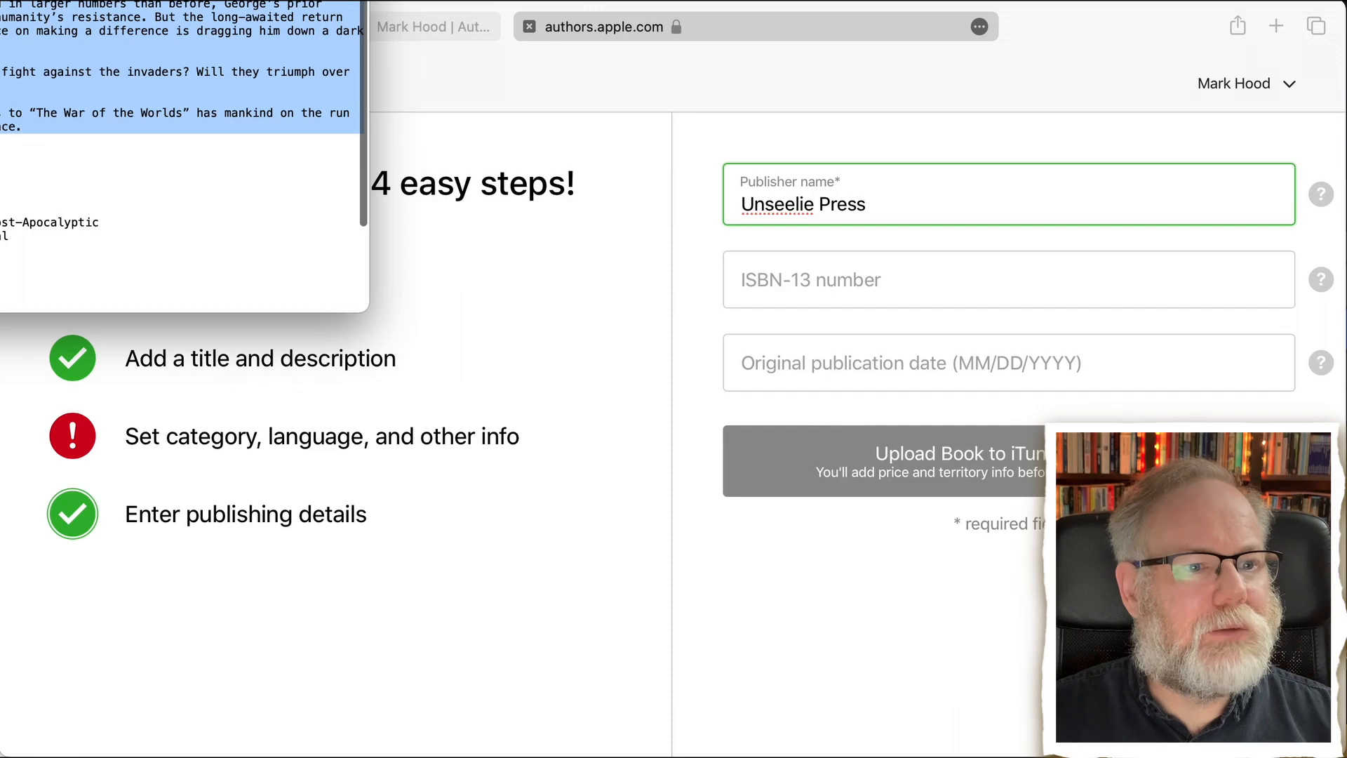
triple_click(3, 277)
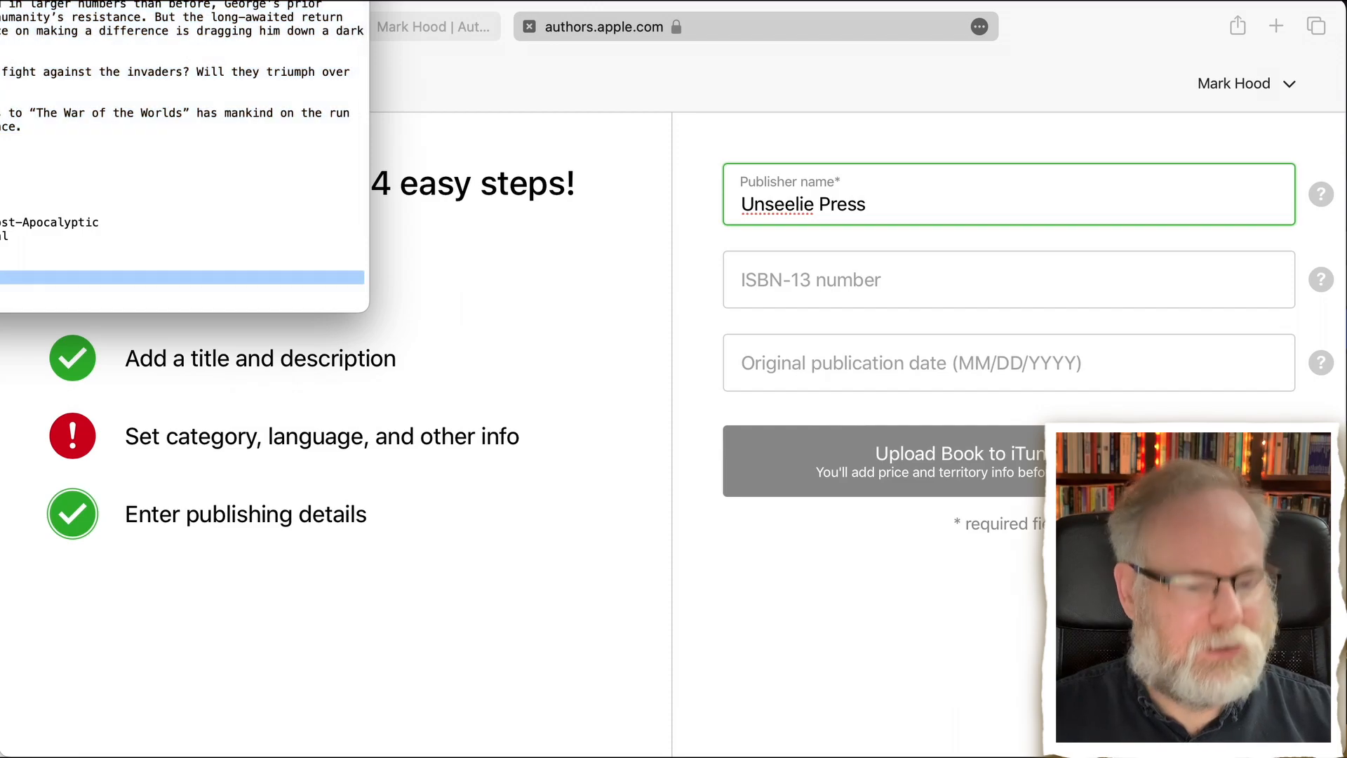
click(863, 275)
key(super+v)
- Set the original publication date to 03/01/2022
click(863, 377)
text(03/01/2021)
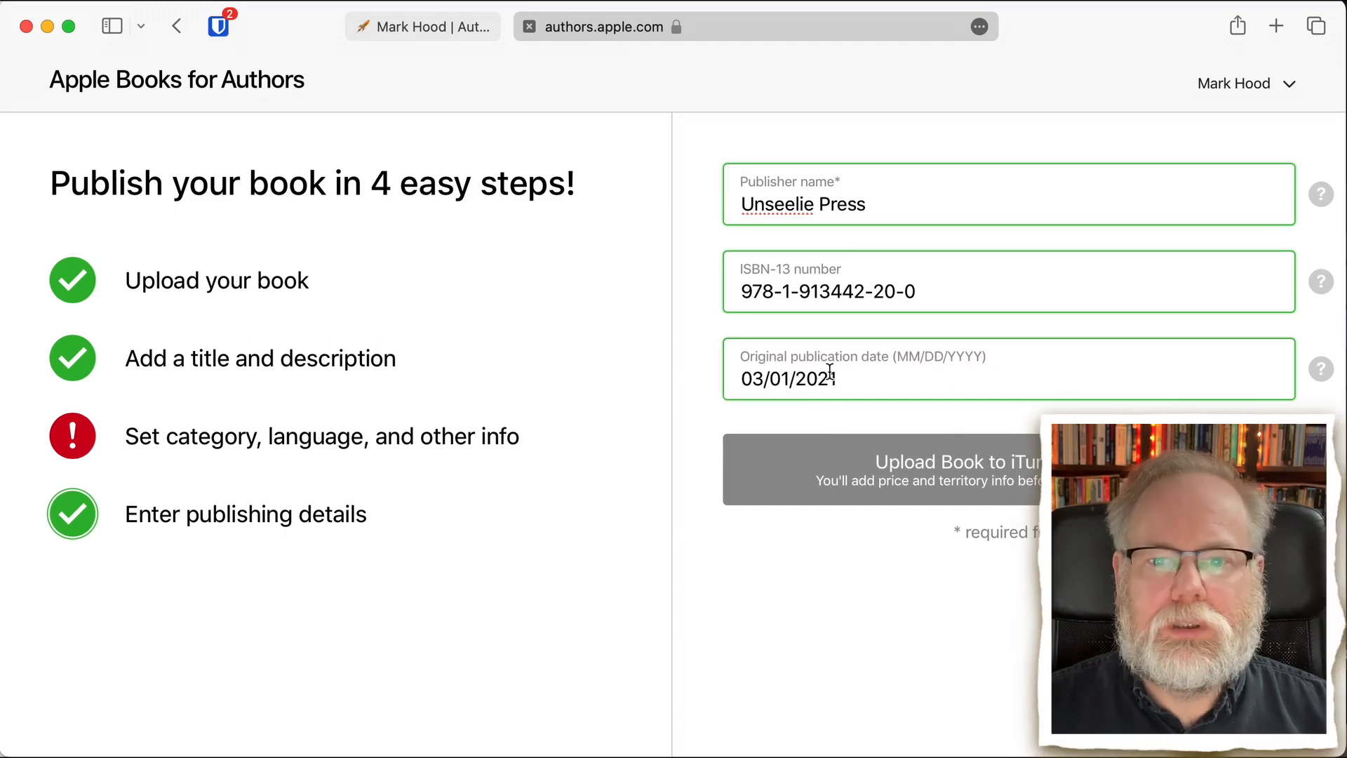
key(BackSpace)
text(2)
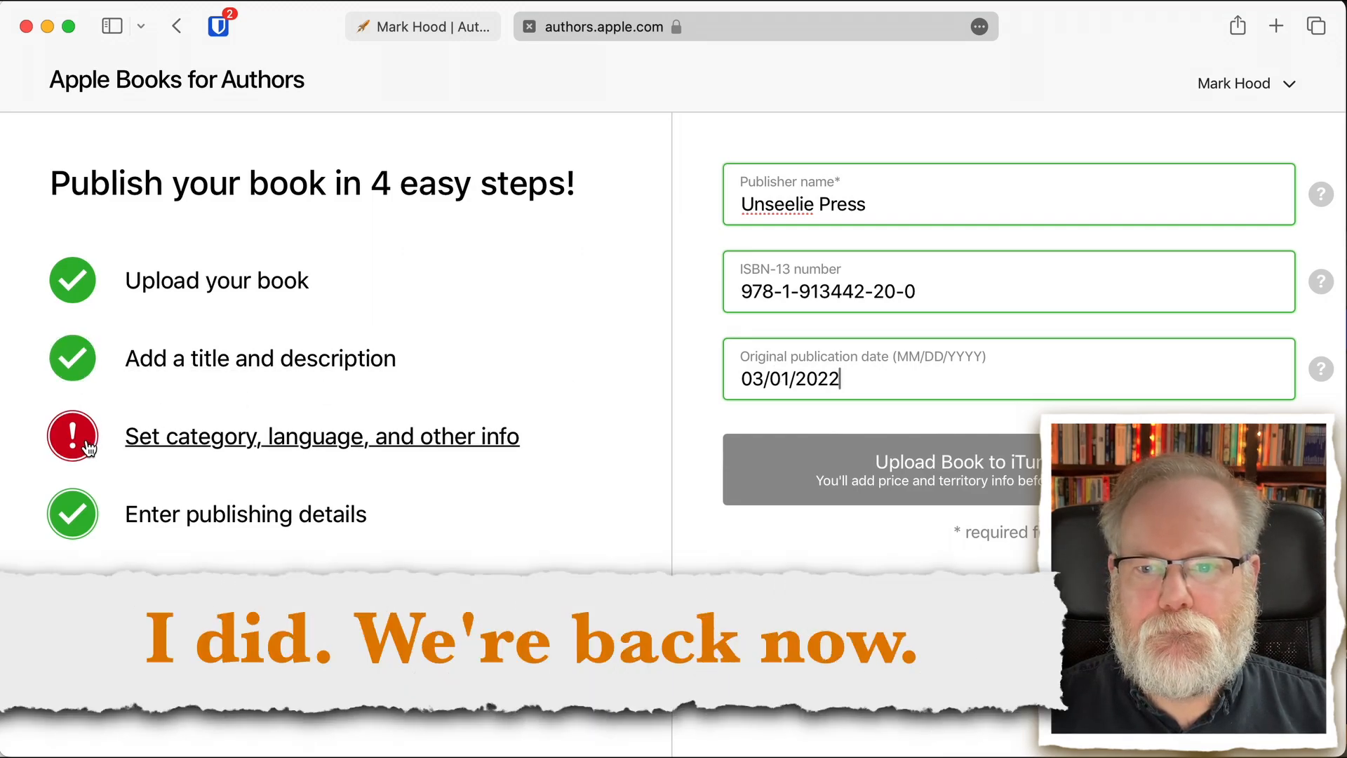
- Return to the category details and set the primary subject category to Fiction with the subcategory Fantasy / Historical
click(86, 443)
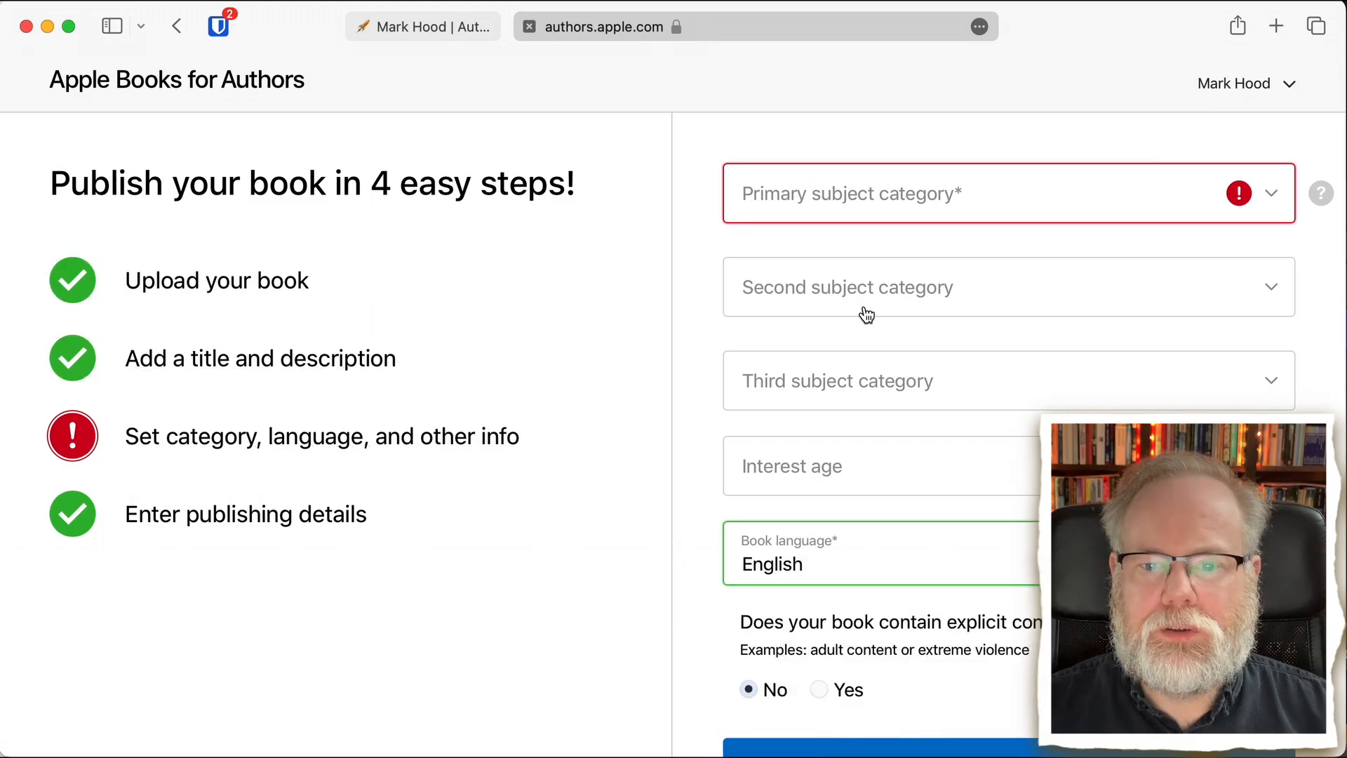
click(896, 213)
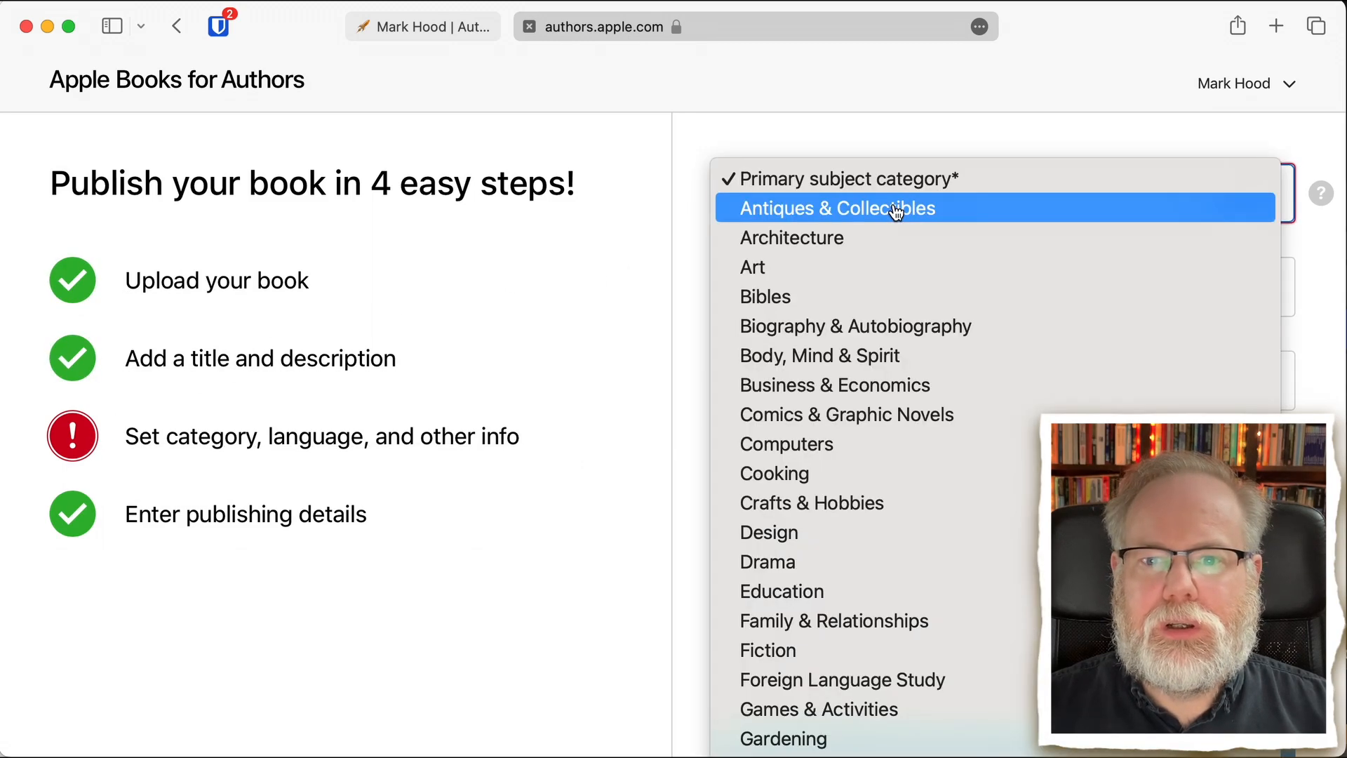
click(815, 657)
click(870, 268)
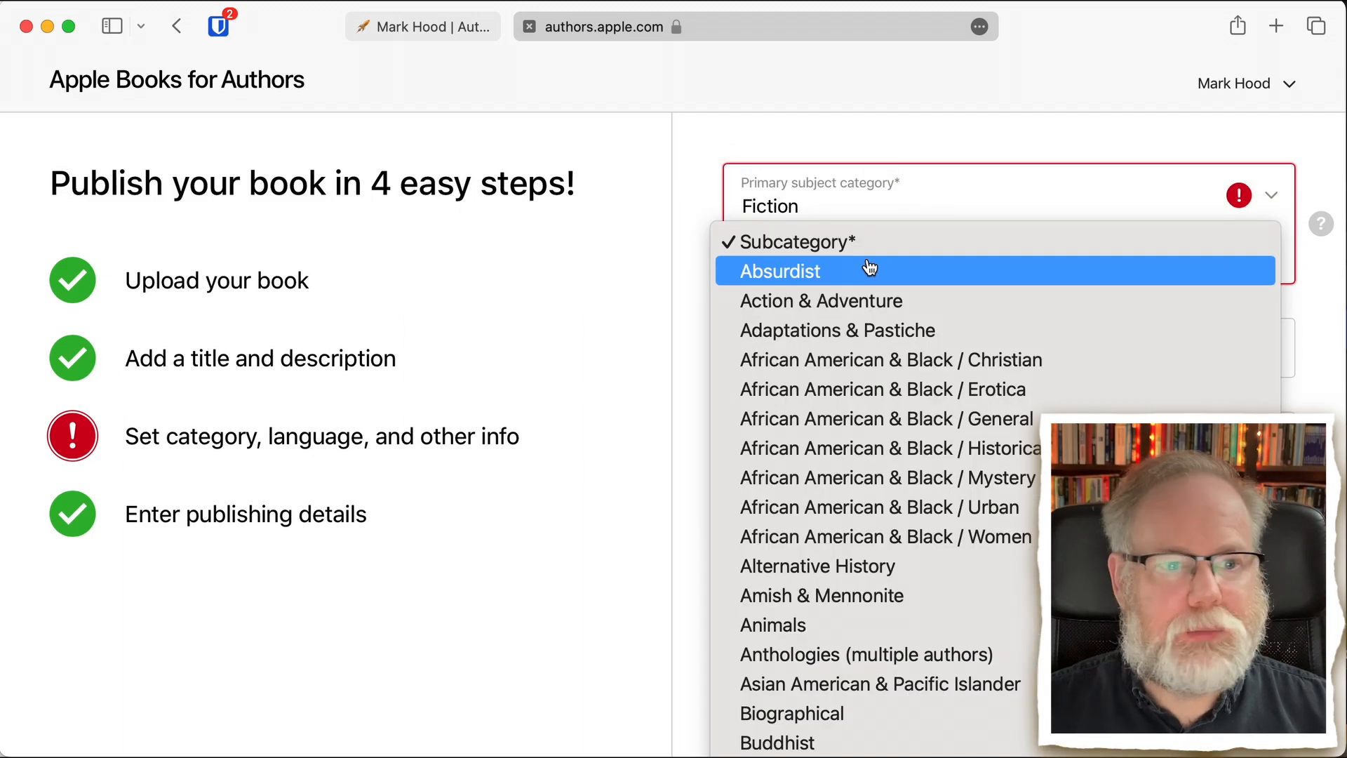
scroll(868, 421, down, 5)
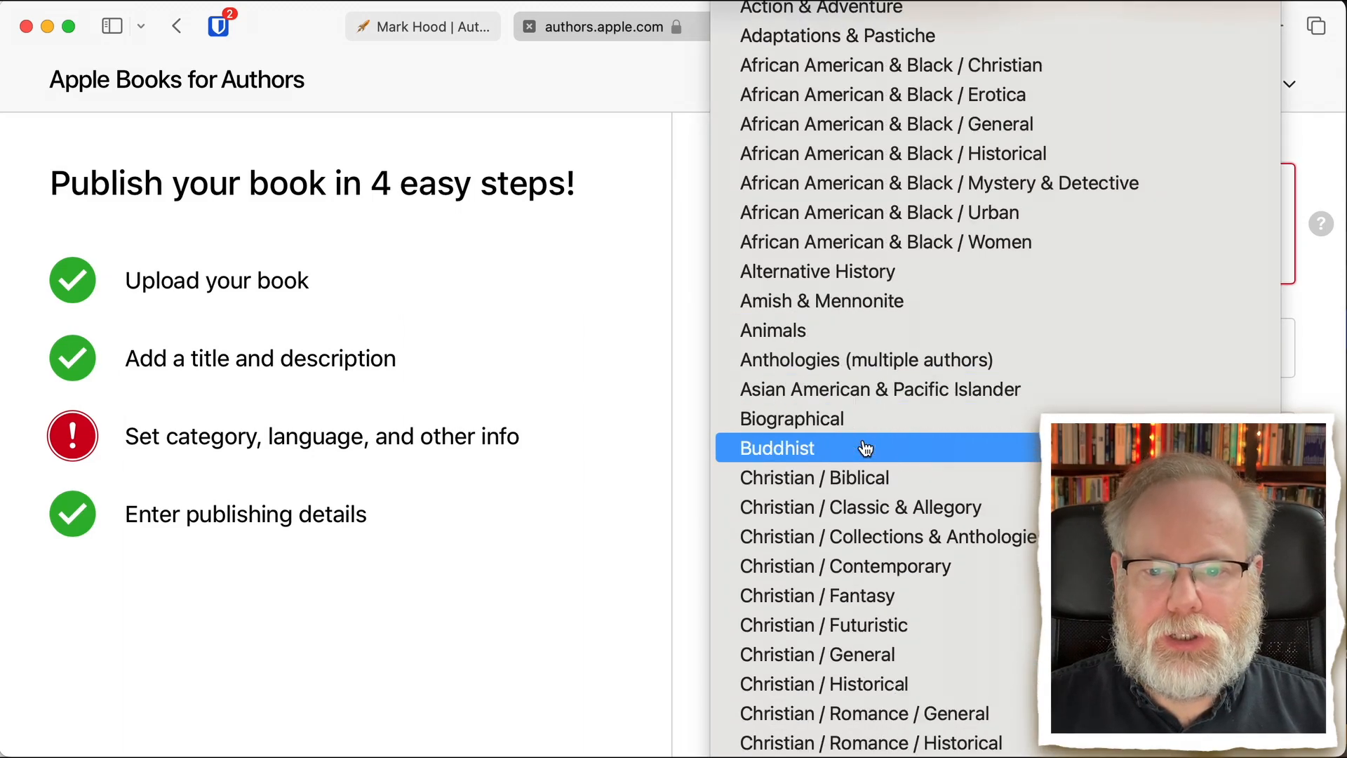
scroll(866, 449, down, 15)
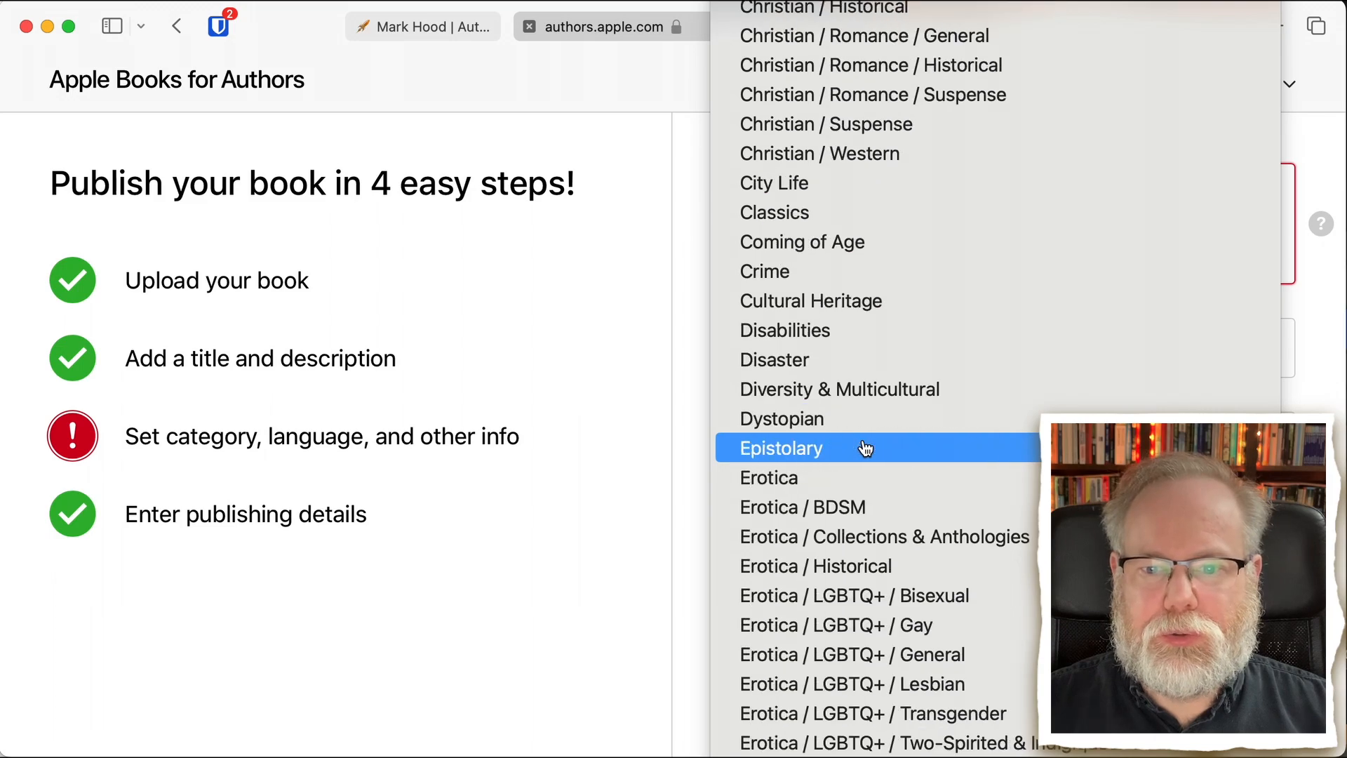
scroll(866, 450, down, 1)
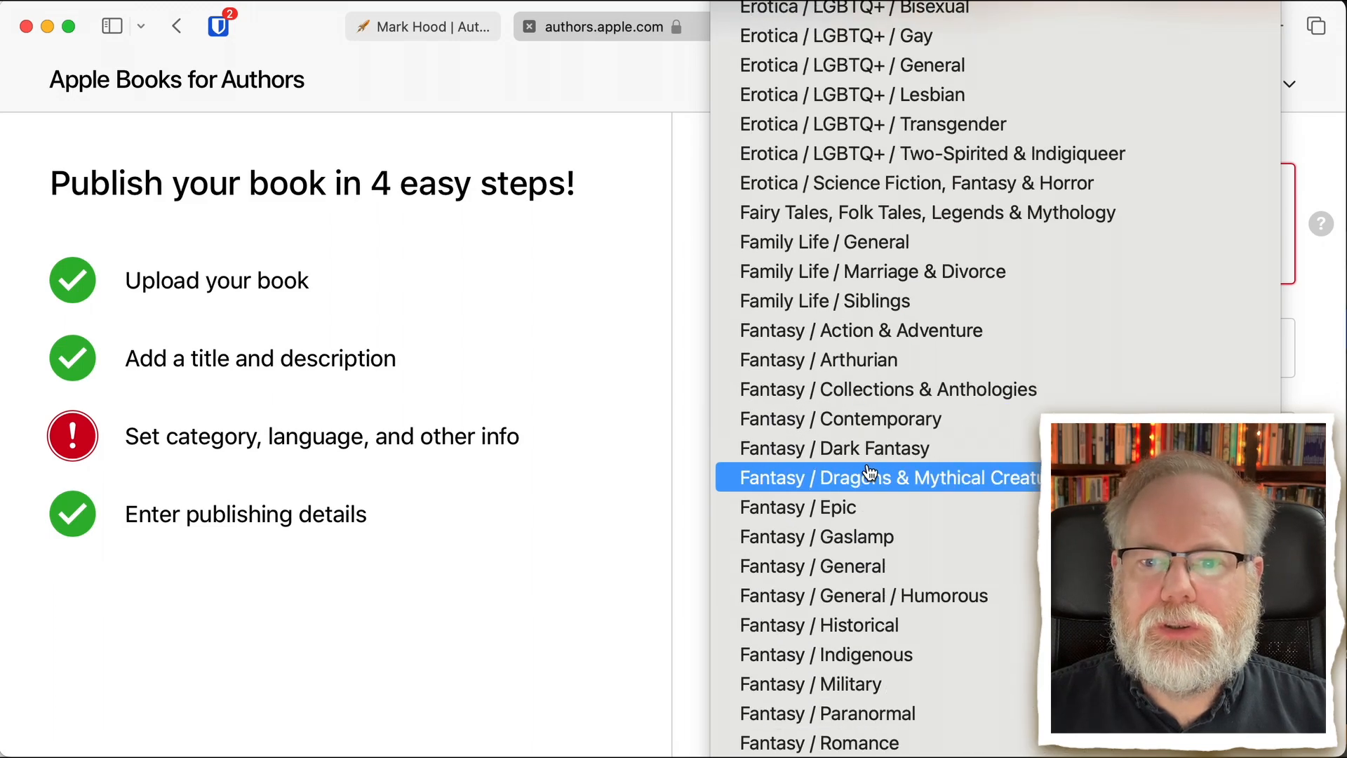
scroll(870, 472, down, 5)
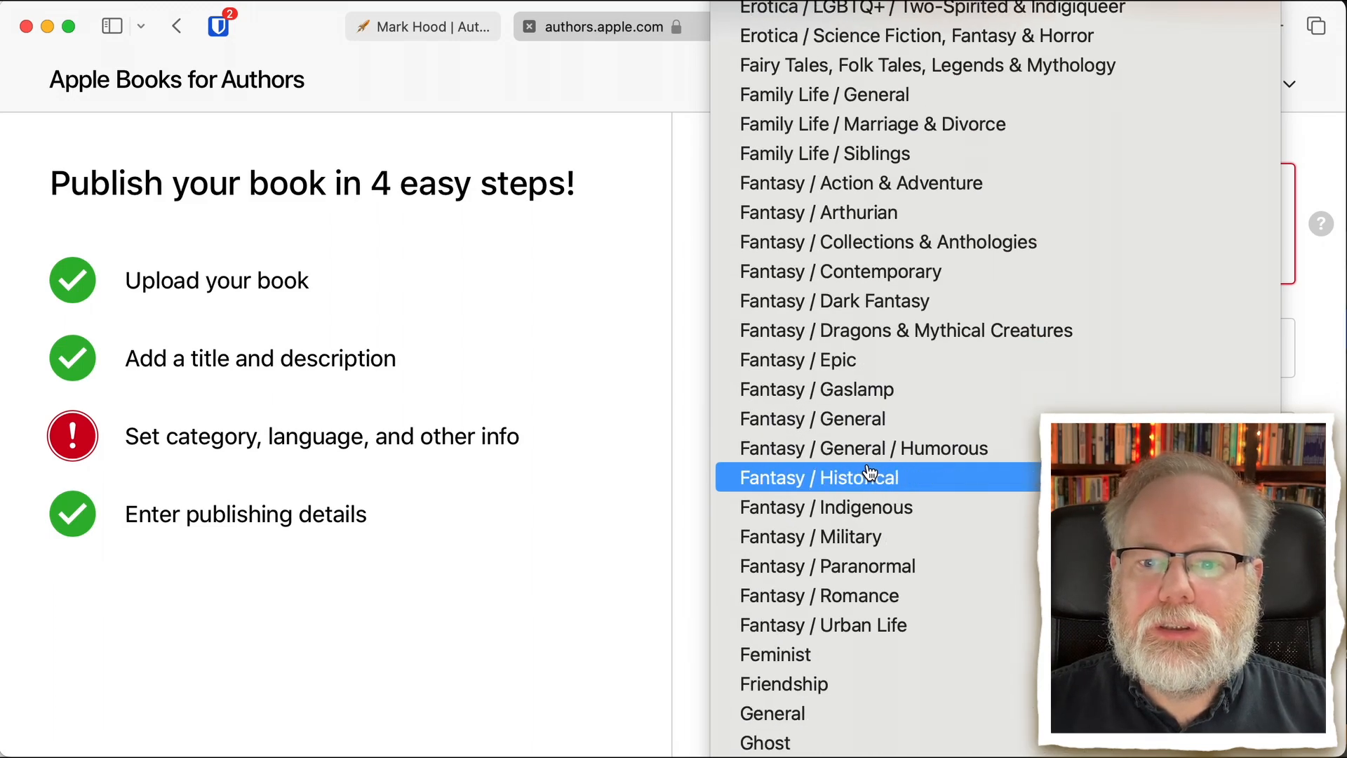
click(868, 480)
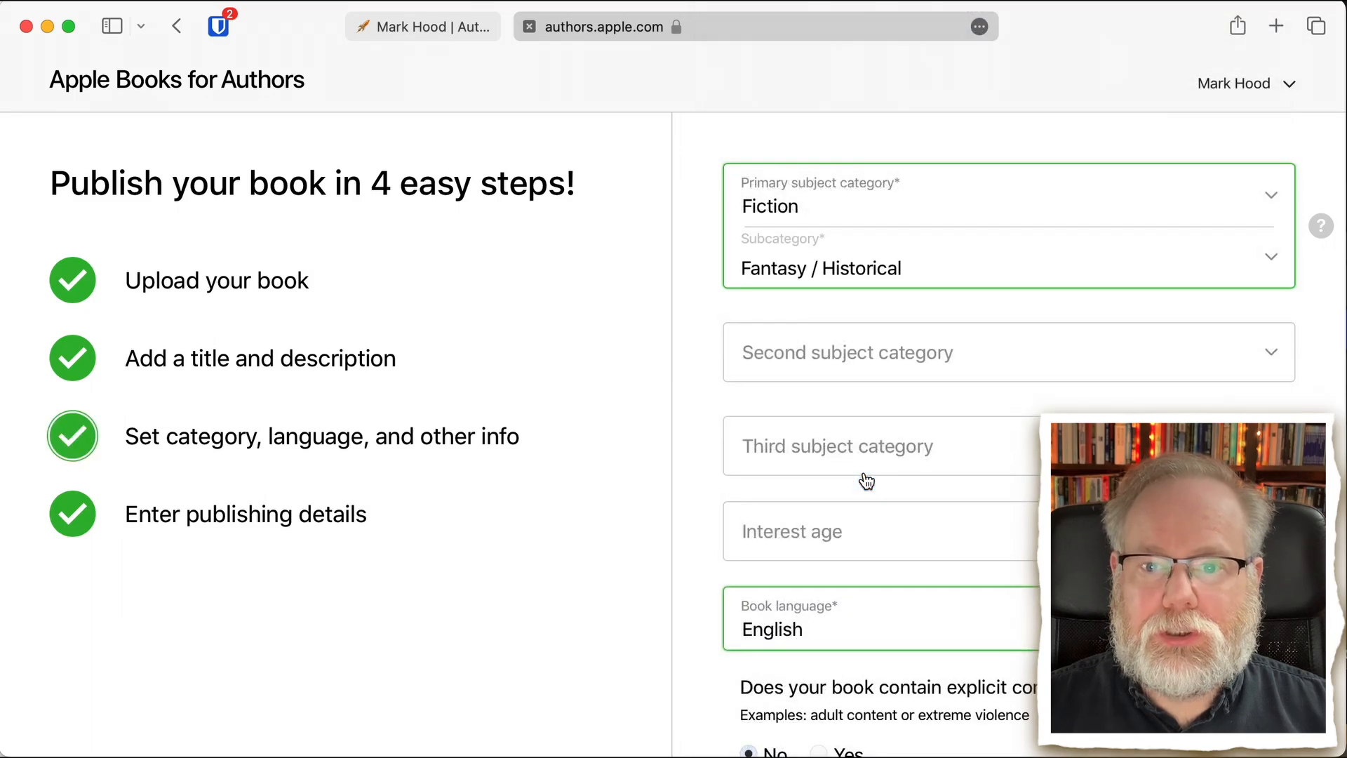
- Set the second subject category to Fiction with the subcategory Science Fiction / Alien Contact
click(874, 362)
scroll(835, 596, down, 5)
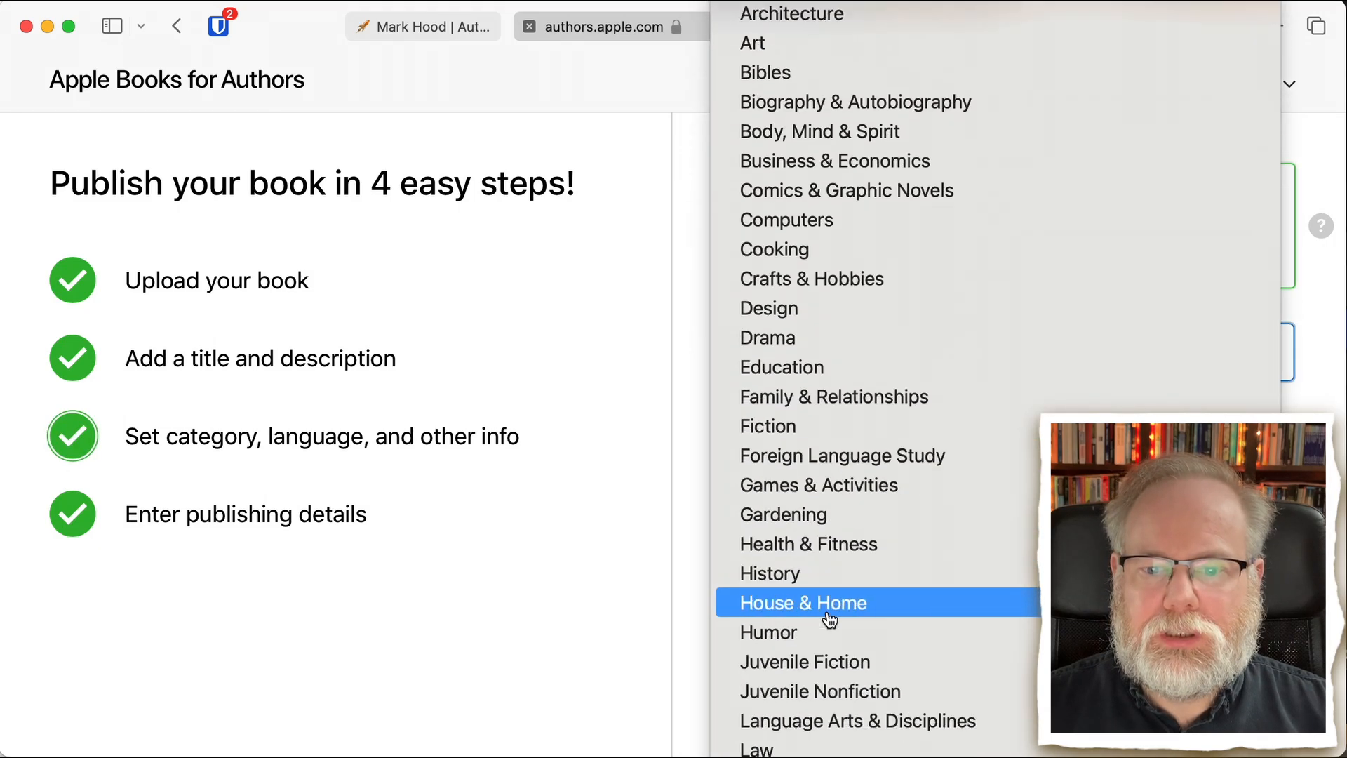
click(848, 424)
click(842, 372)
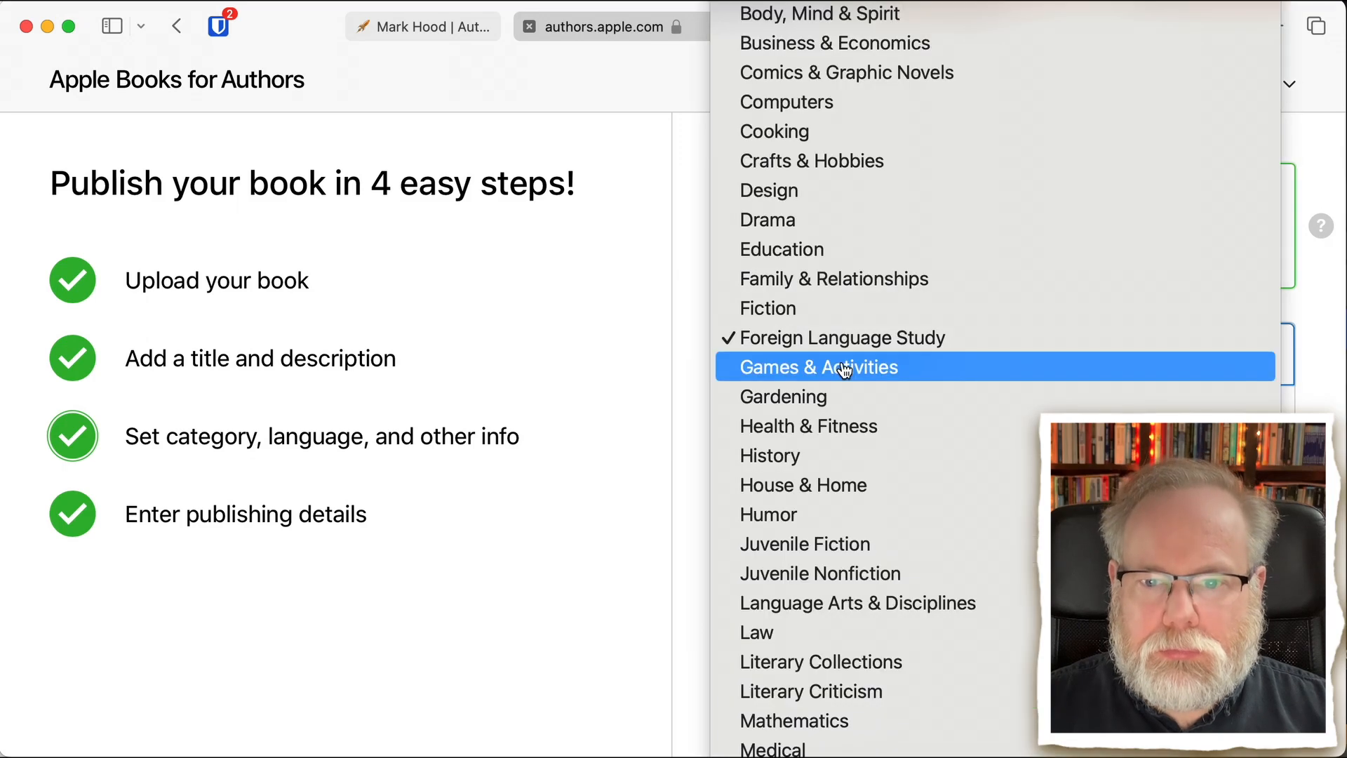
click(832, 311)
click(835, 406)
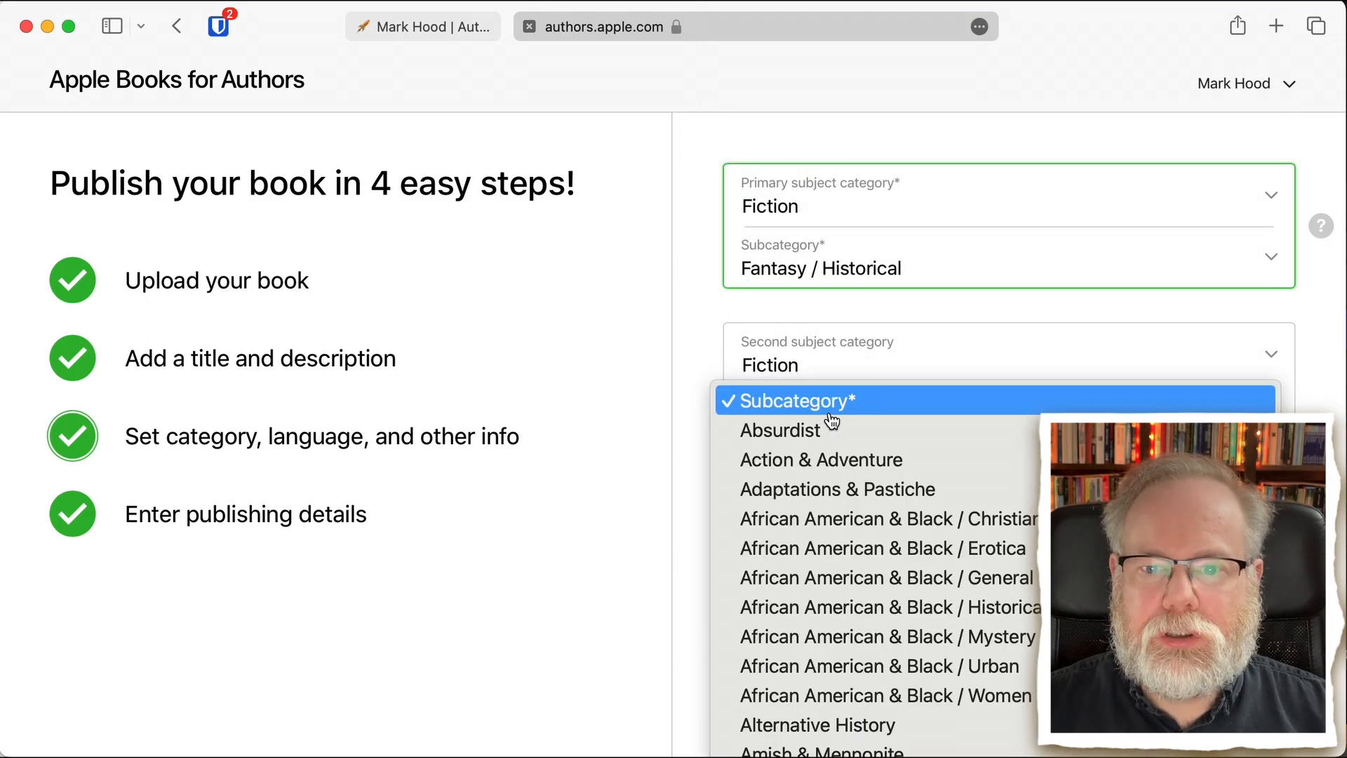
scroll(847, 593, down, 10)
scroll(846, 593, down, 15)
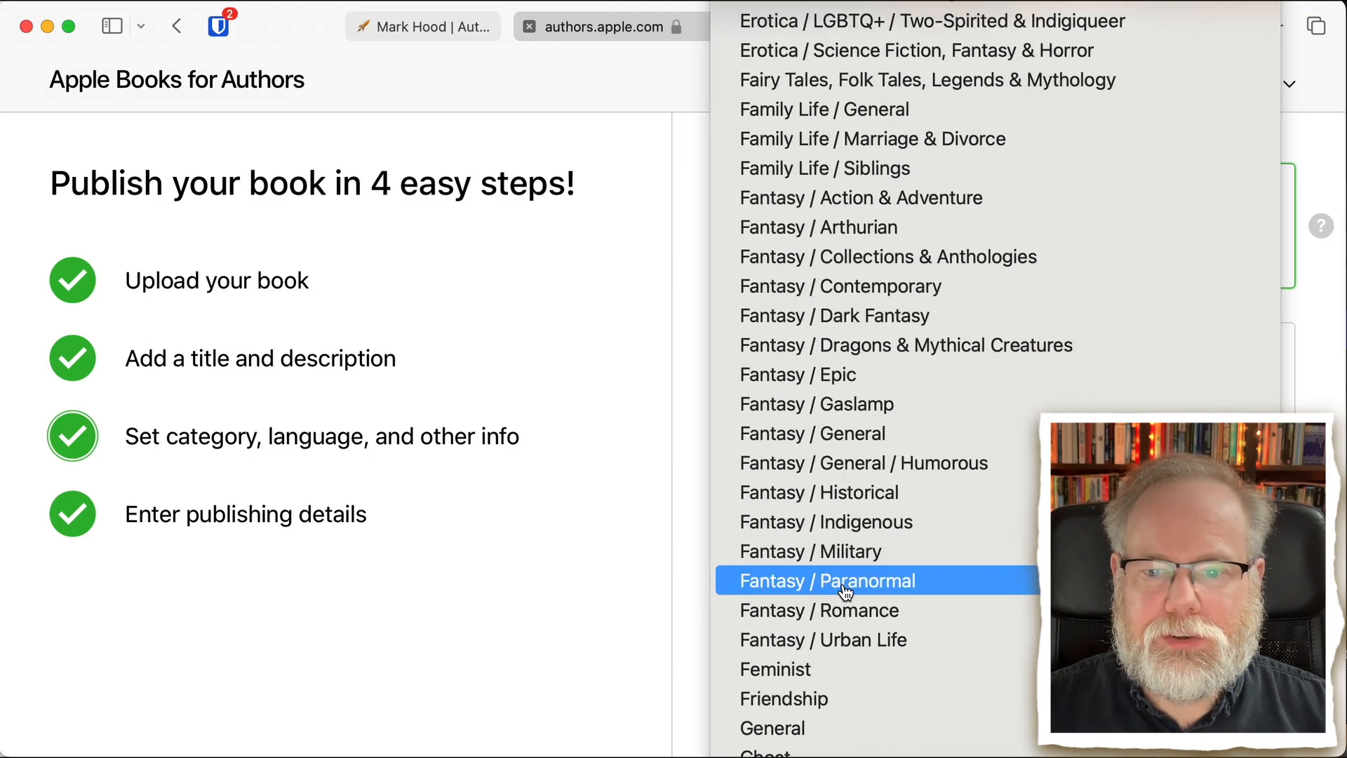
scroll(846, 593, down, 20)
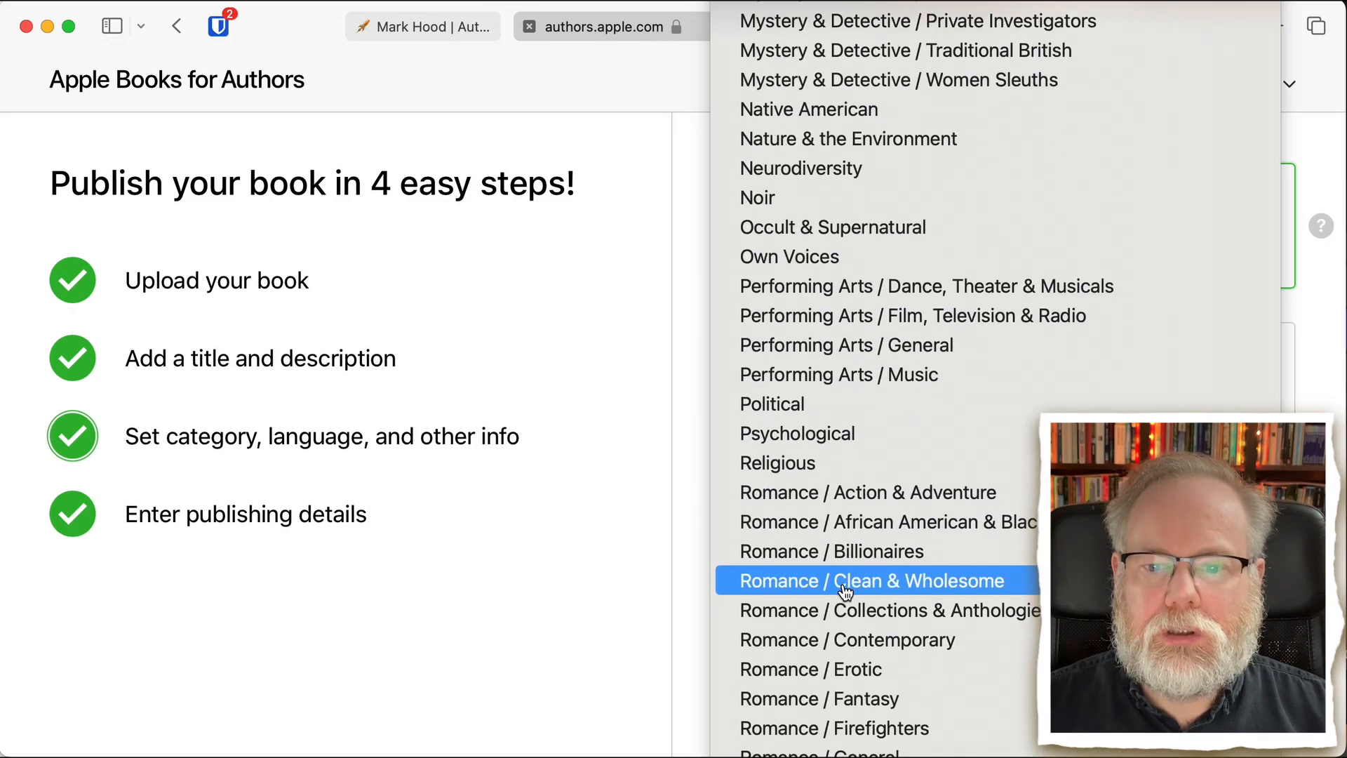
scroll(847, 591, down, 2)
scroll(846, 589, up, 6)
scroll(851, 586, down, 3)
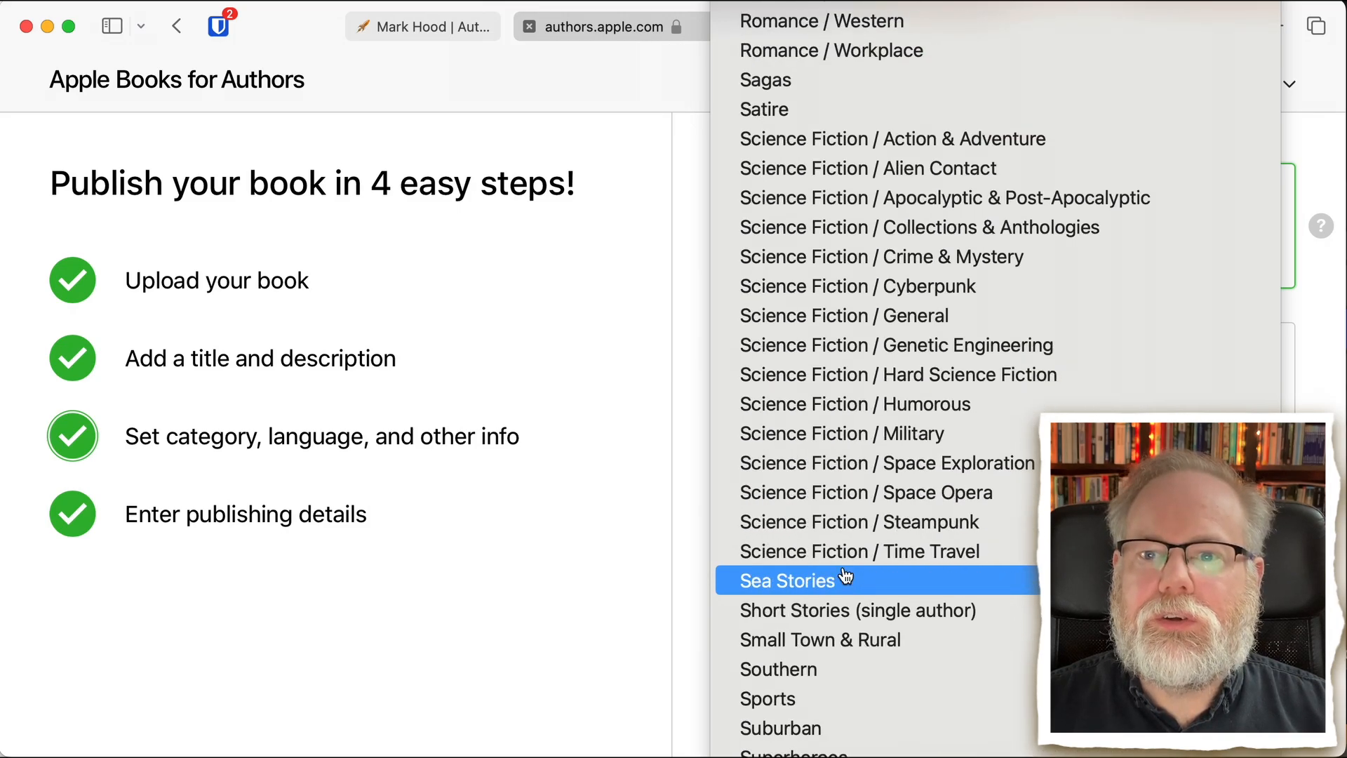
click(932, 174)
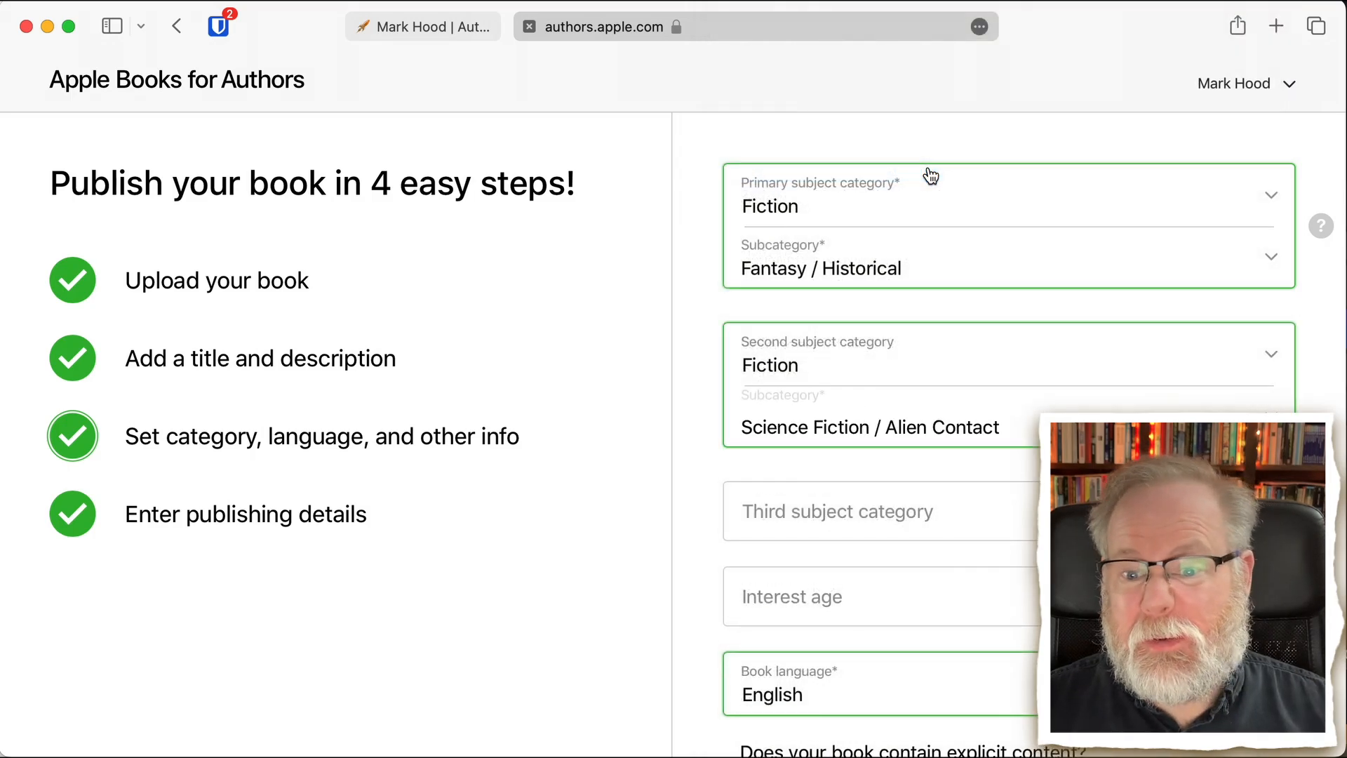
- Set the third subject category to Fiction with the subcategory Science Fiction / Action & Adventure
click(821, 519)
scroll(802, 639, down, 5)
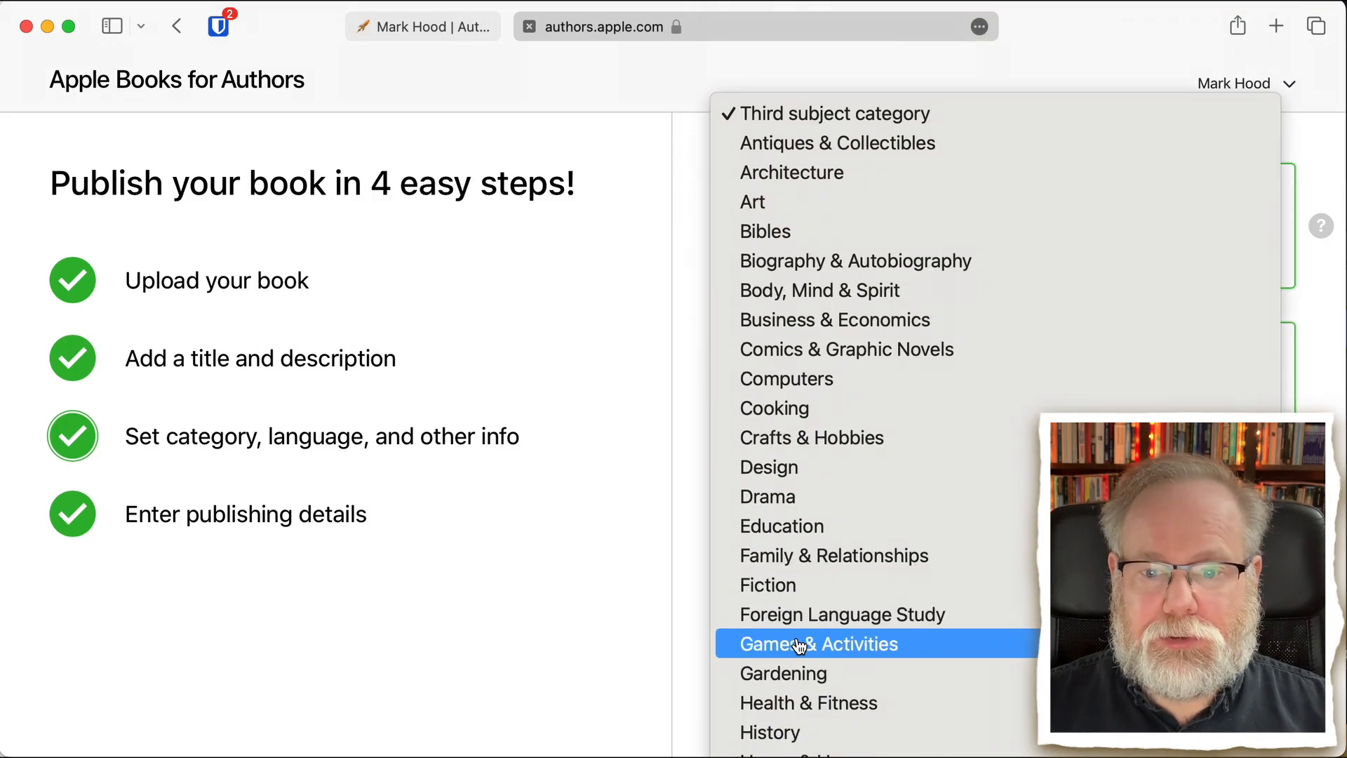
click(807, 584)
click(857, 572)
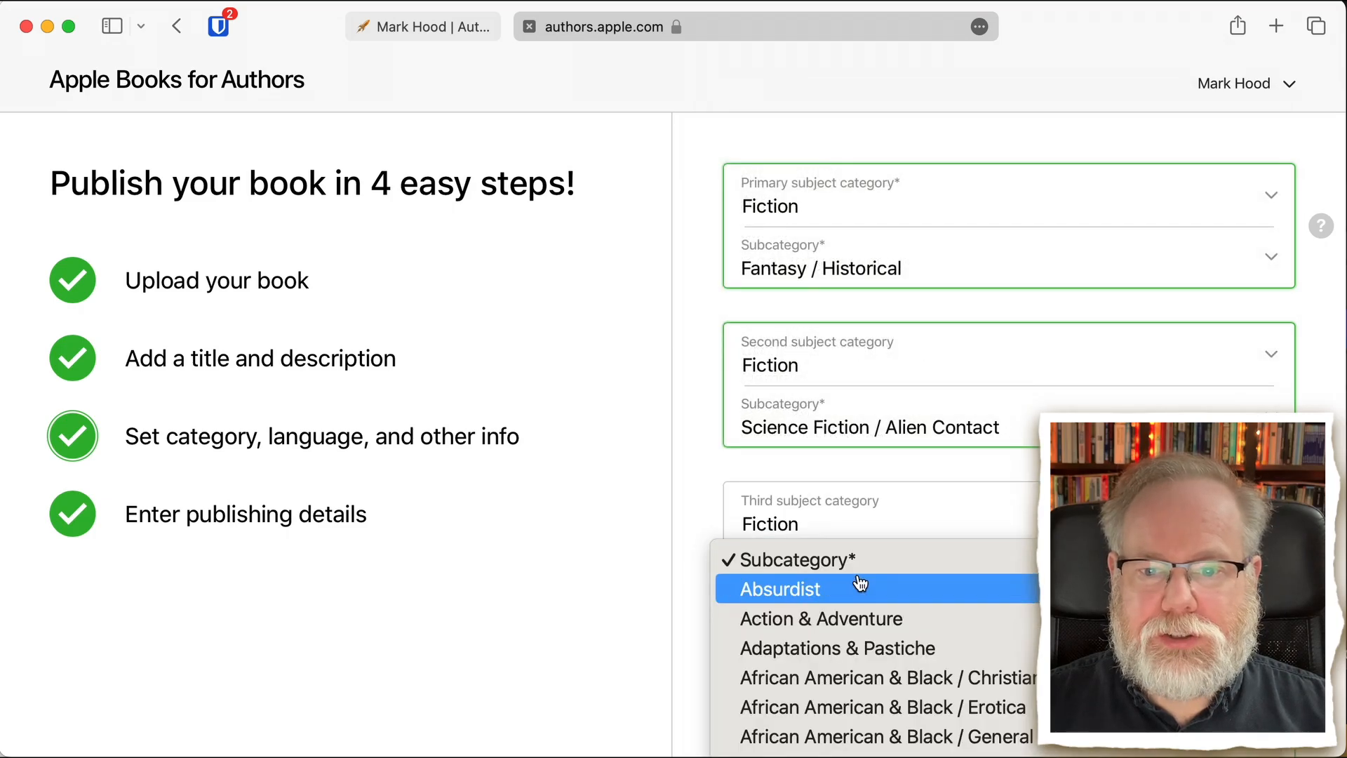
scroll(860, 587, down, 10)
scroll(860, 586, down, 15)
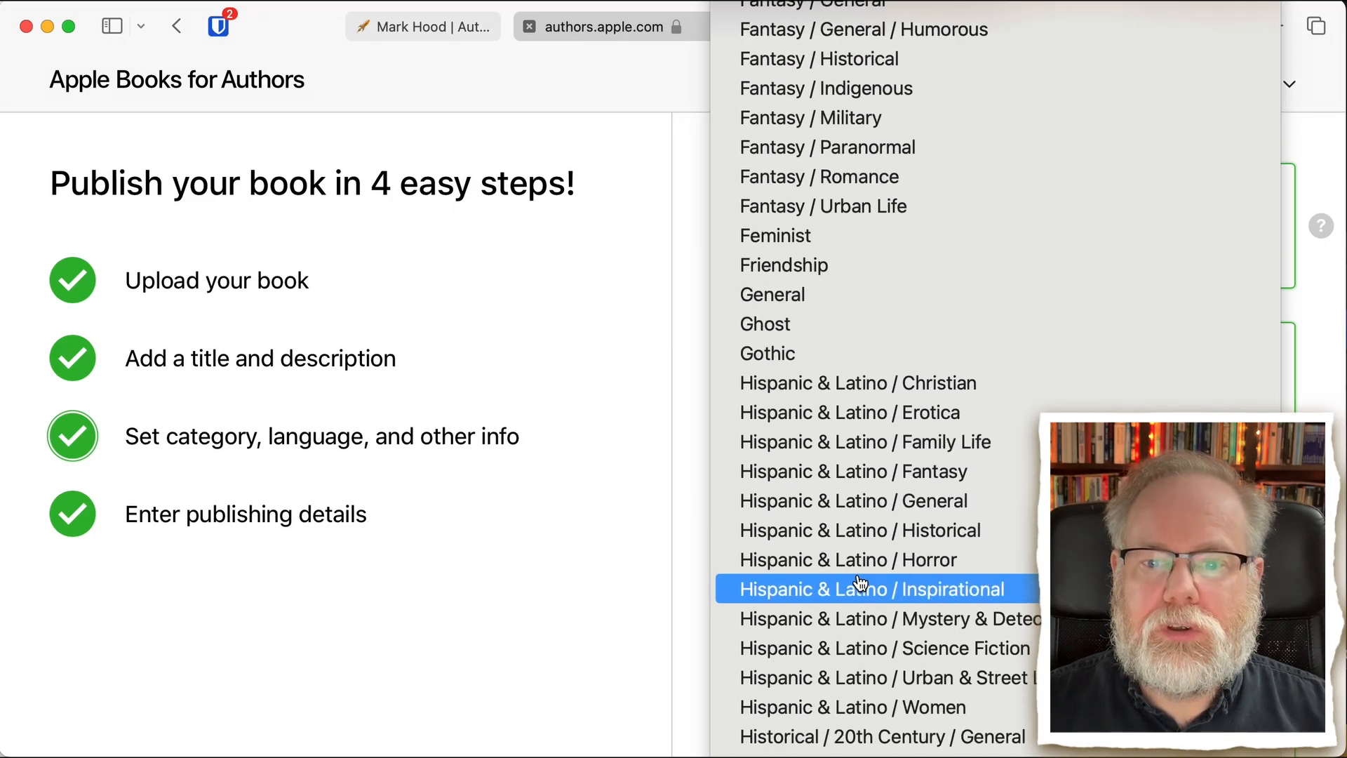
scroll(861, 586, down, 15)
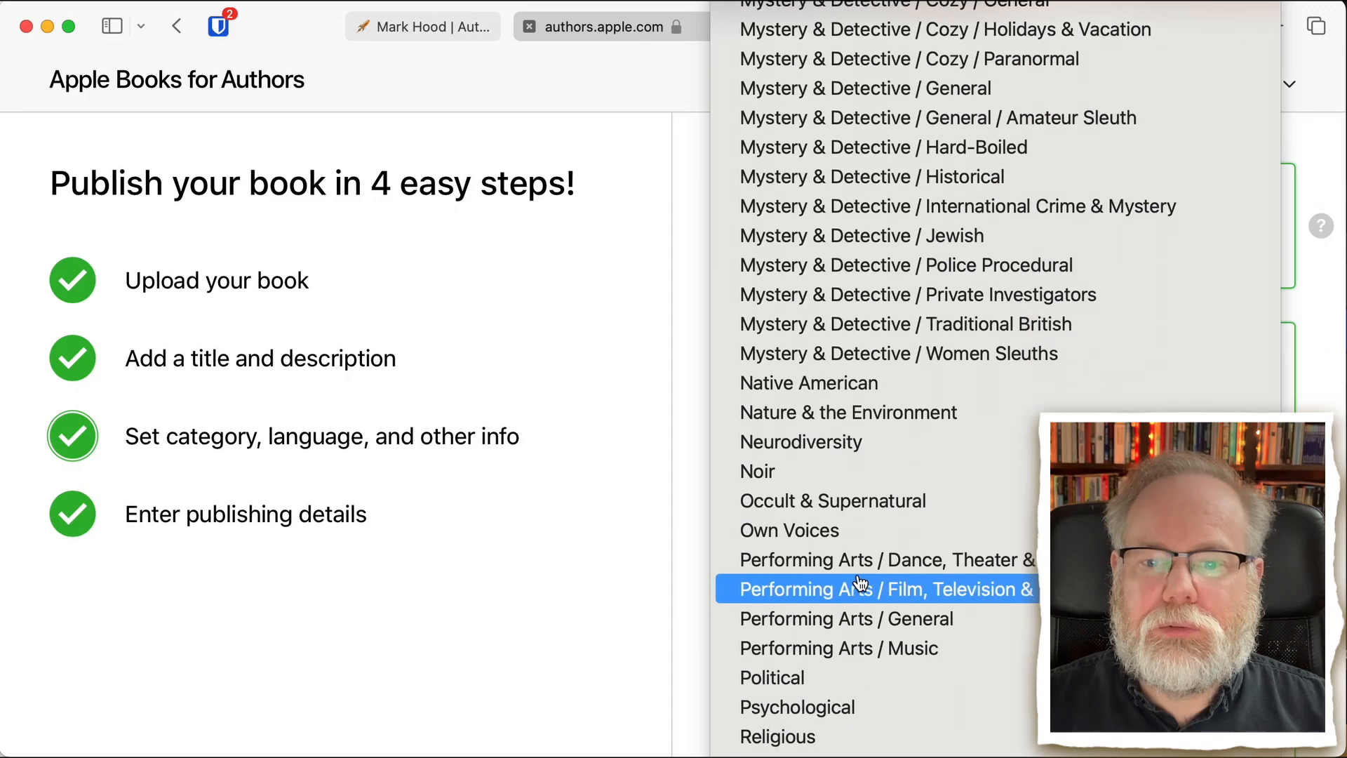
scroll(861, 584, down, 4)
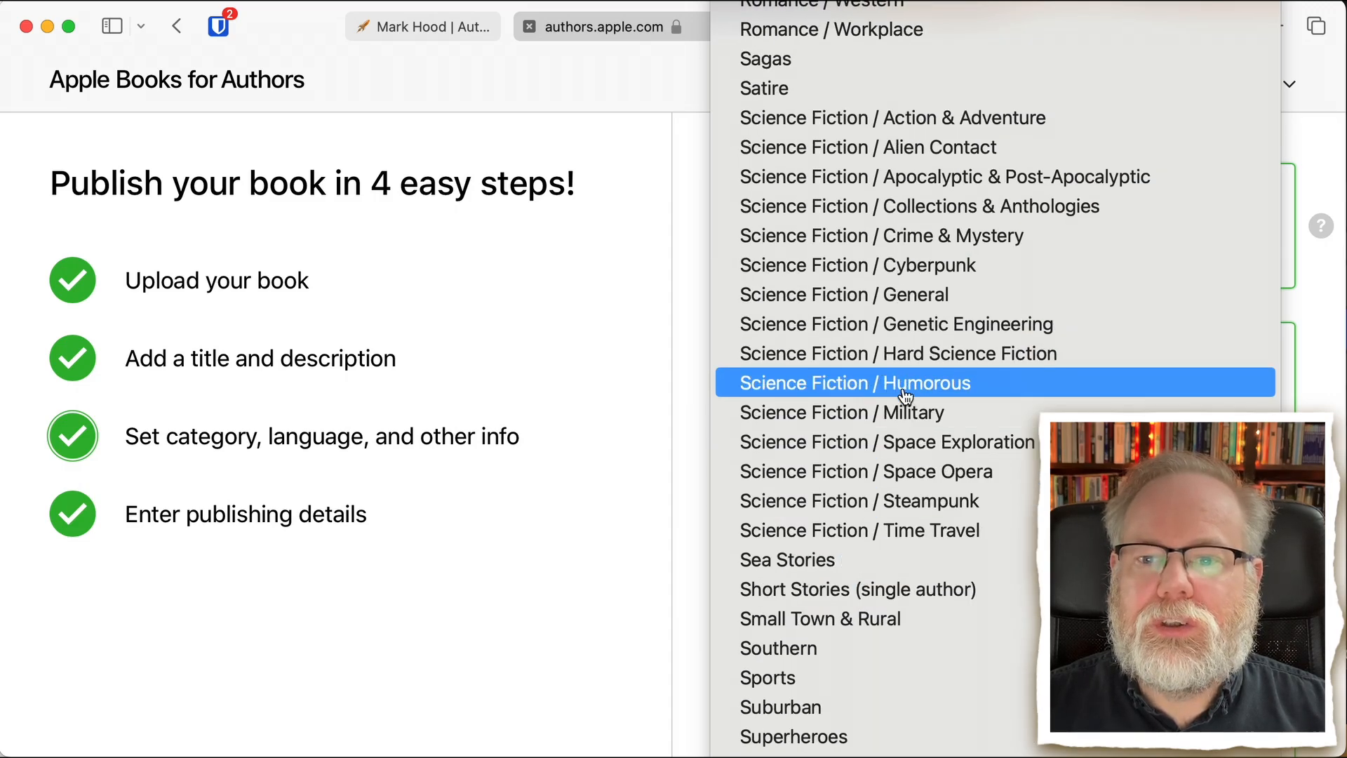
click(986, 125)
- Continue from the category details without setting an interest age and upload the book to iTunes Connect
scroll(1018, 701, down, 5)
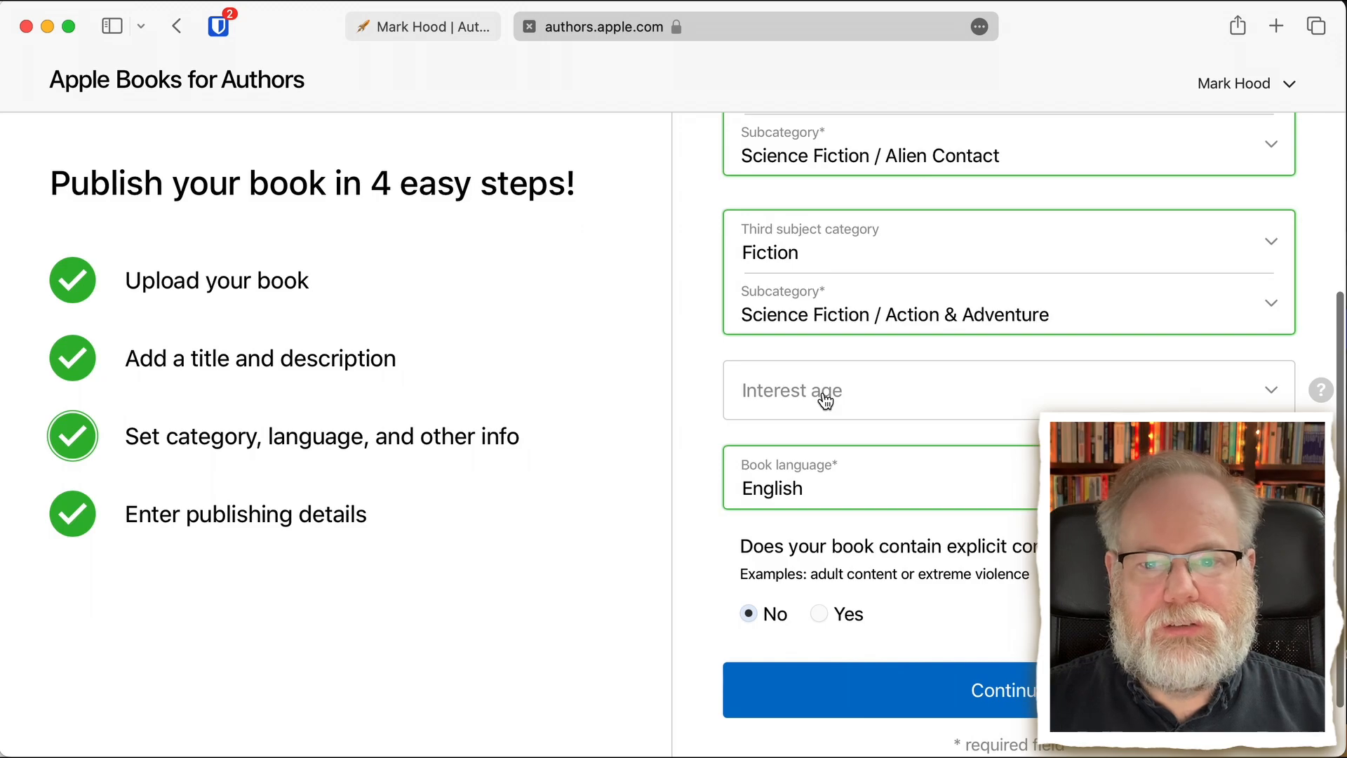
scroll(783, 621, down, 2)
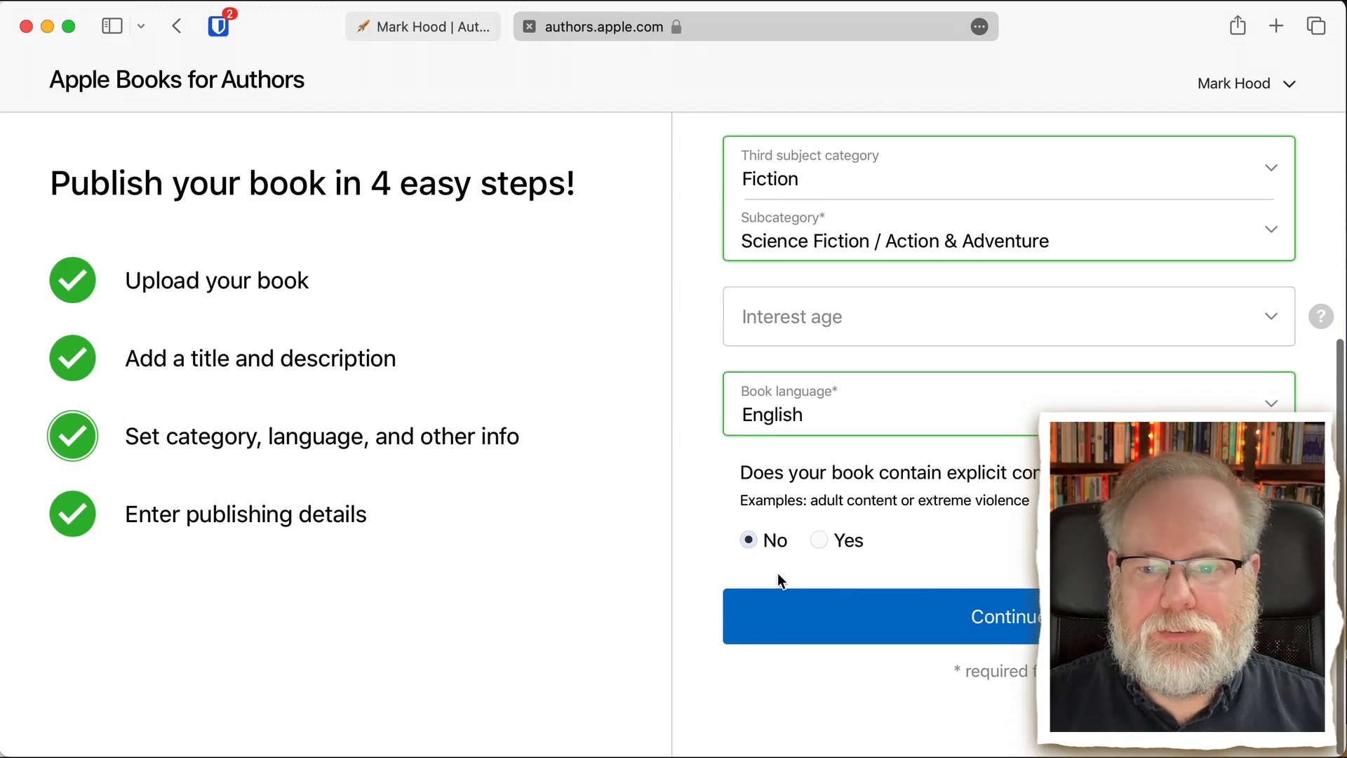
click(882, 622)
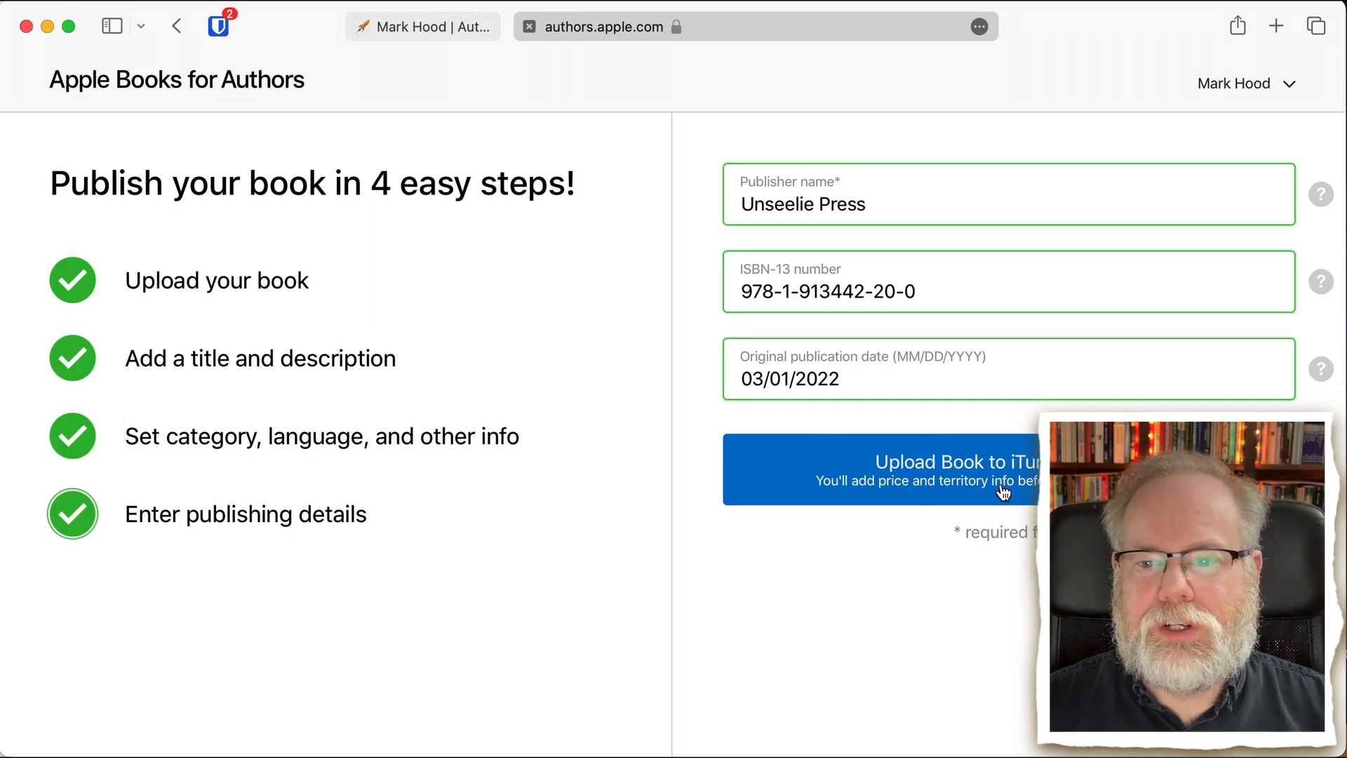
click(922, 472)
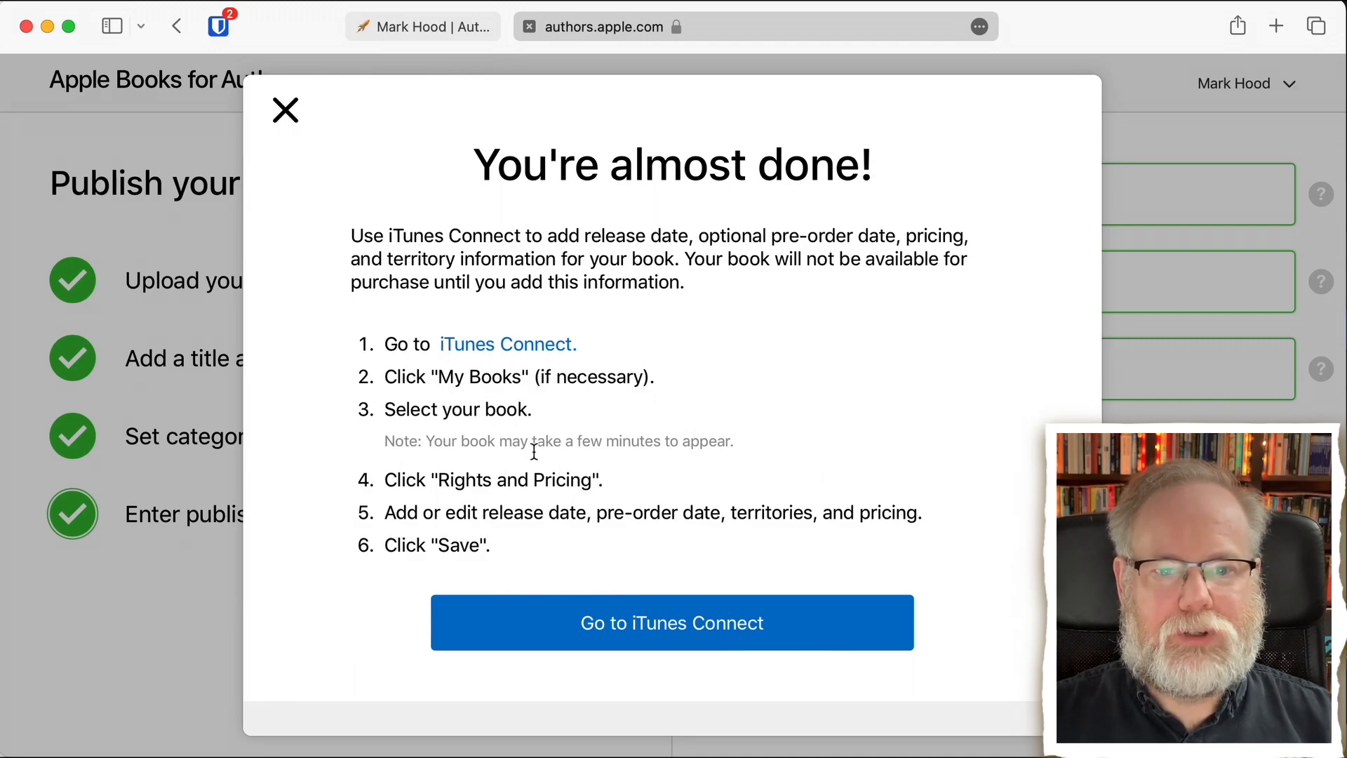
- Go to iTunes Connect and look through the My Books page for the newly uploaded book
click(672, 625)
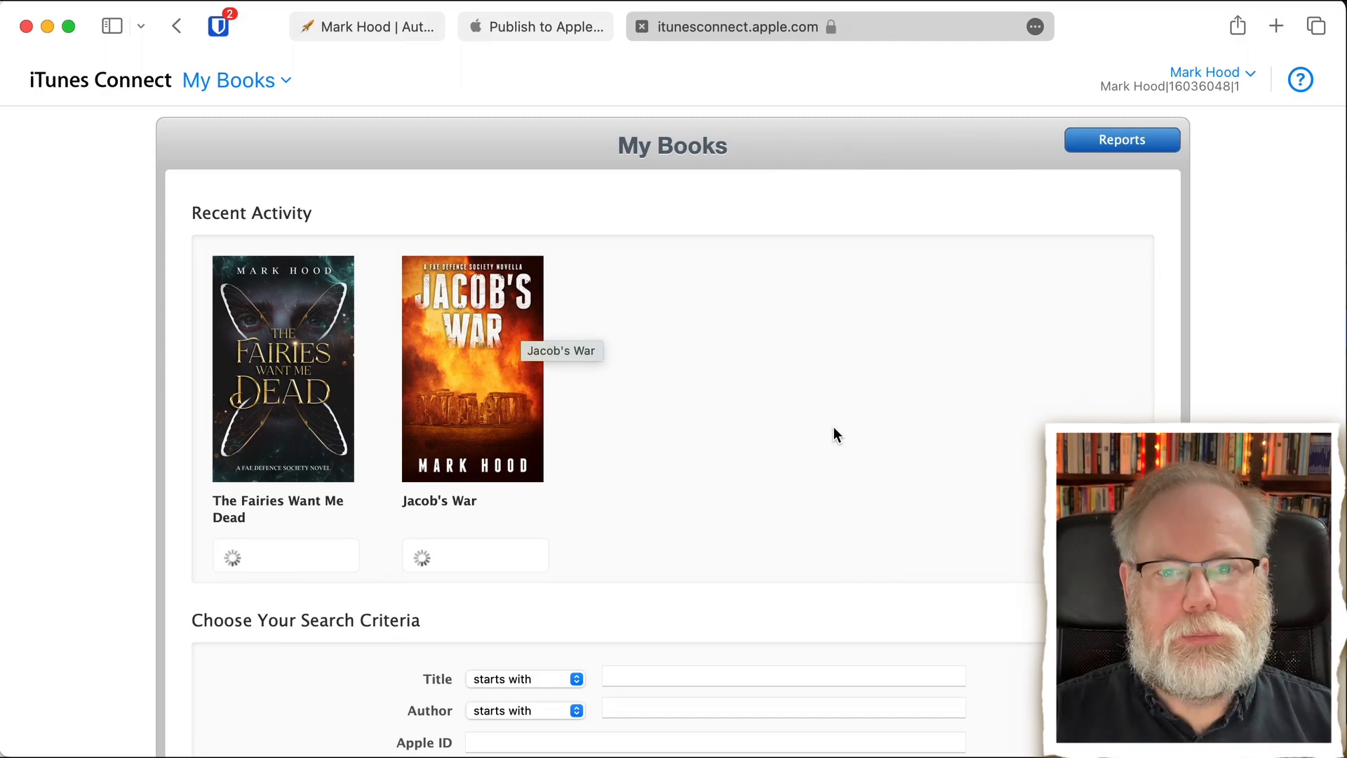
scroll(825, 436, down, 8)
scroll(825, 437, down, 2)
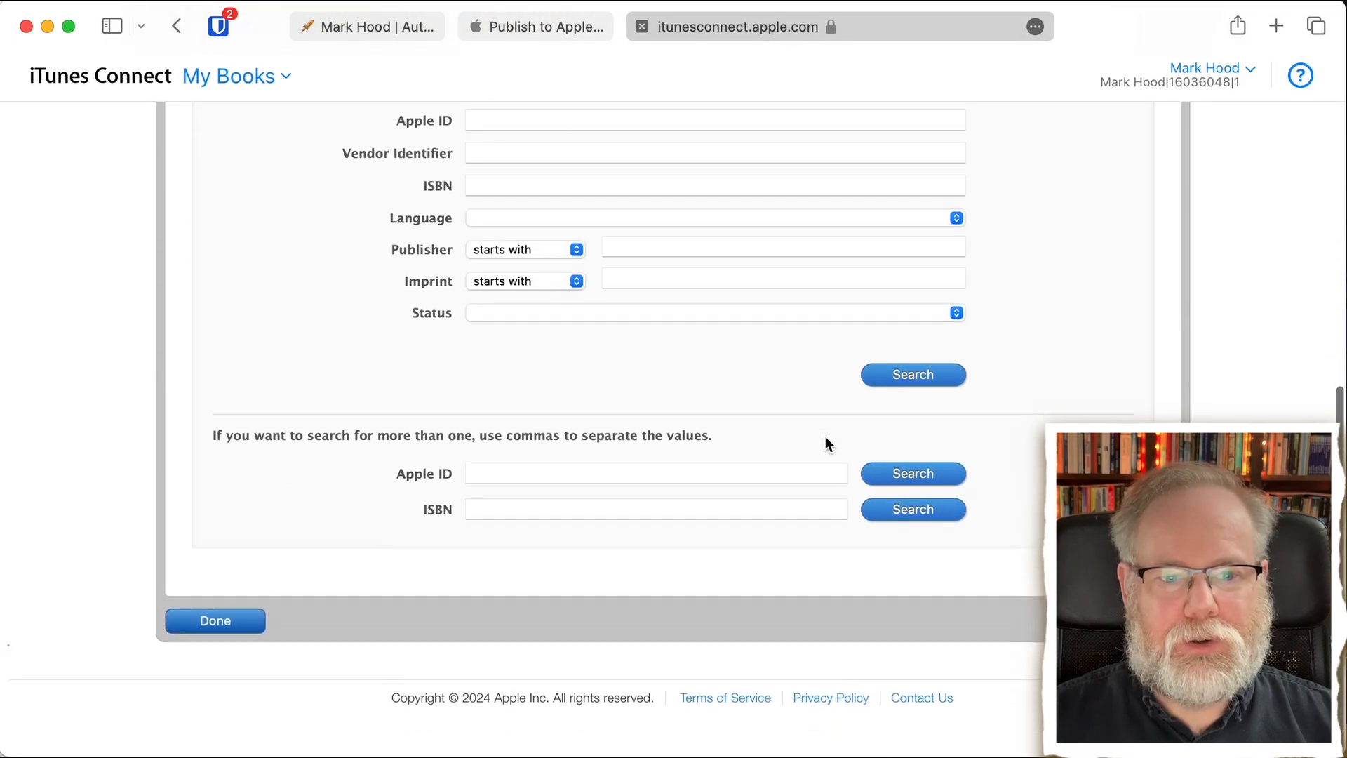
scroll(825, 437, up, 10)
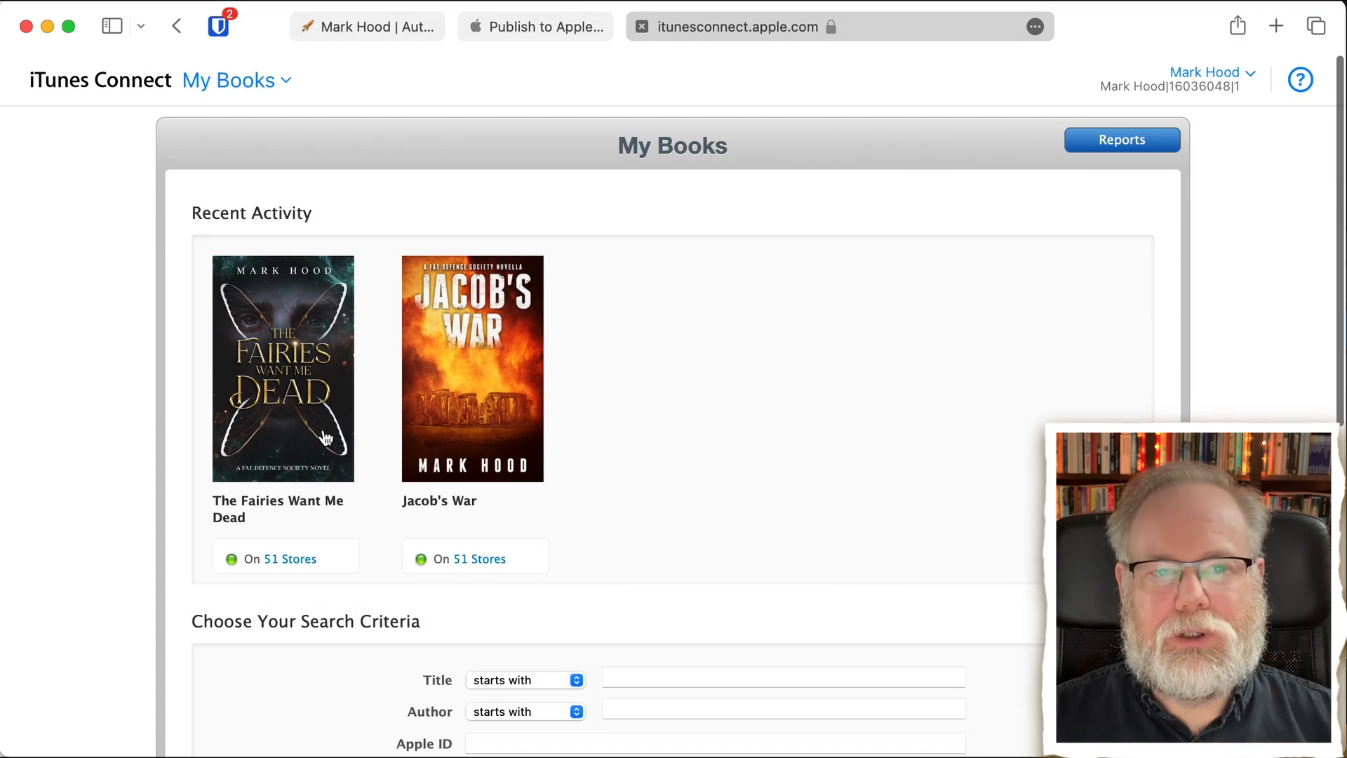
scroll(711, 488, down, 3)
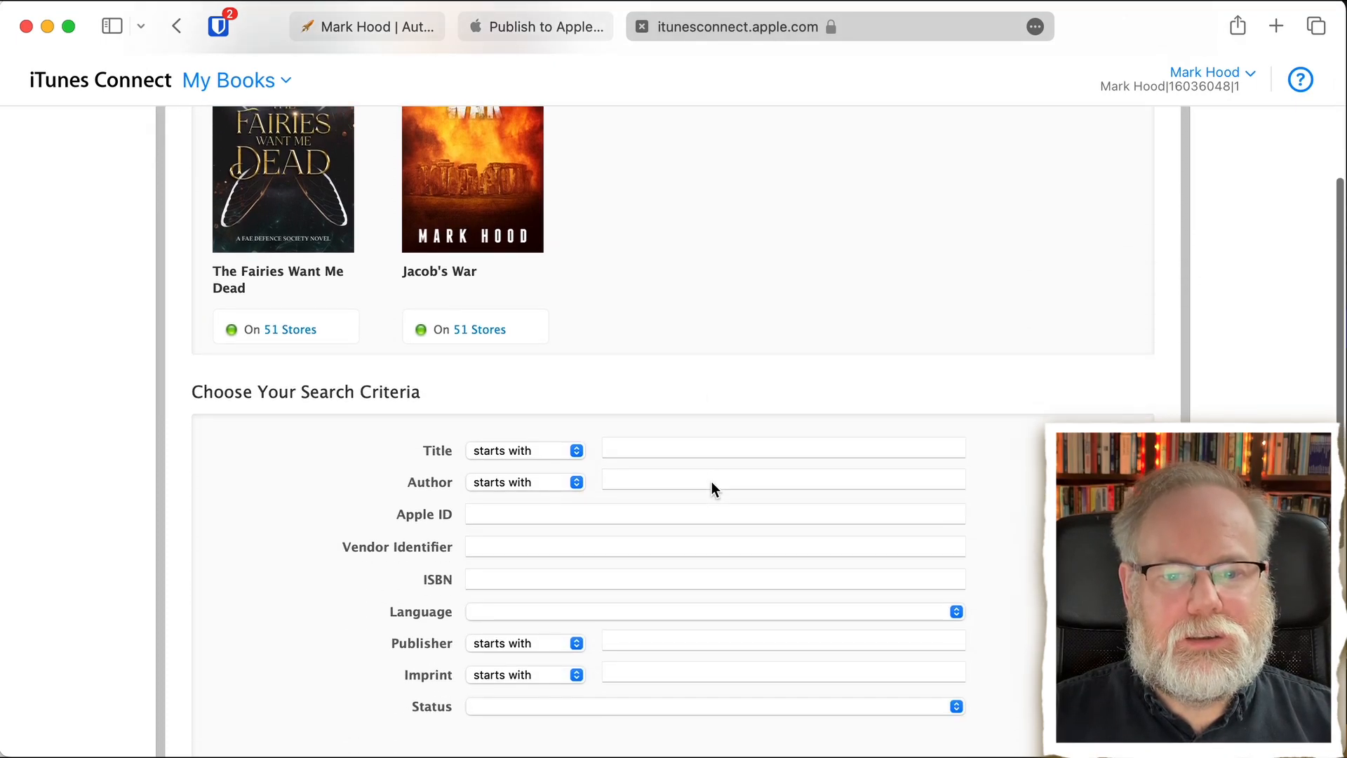
scroll(712, 489, down, 1)
scroll(711, 484, up, 5)
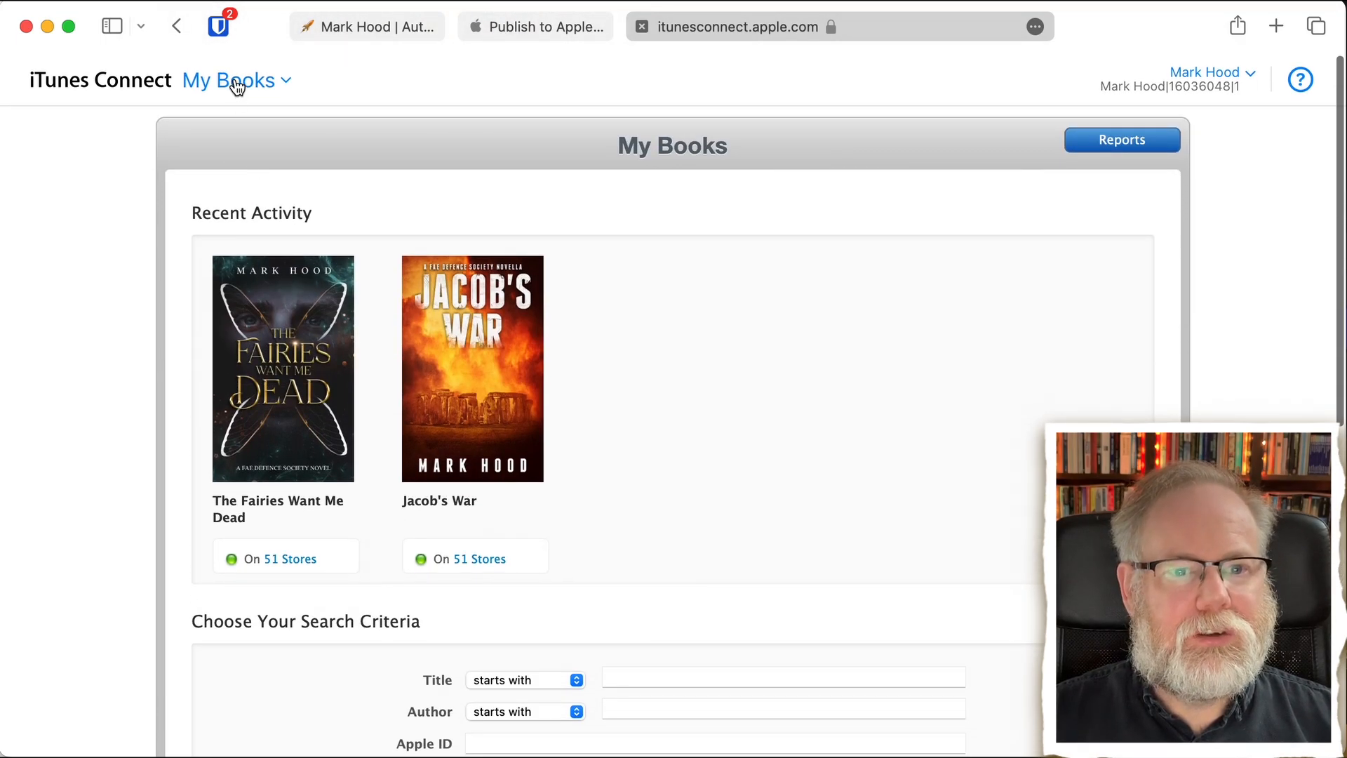
- Reload the My Books page and open "Return of the Martians" to review its summary and metadata
click(237, 82)
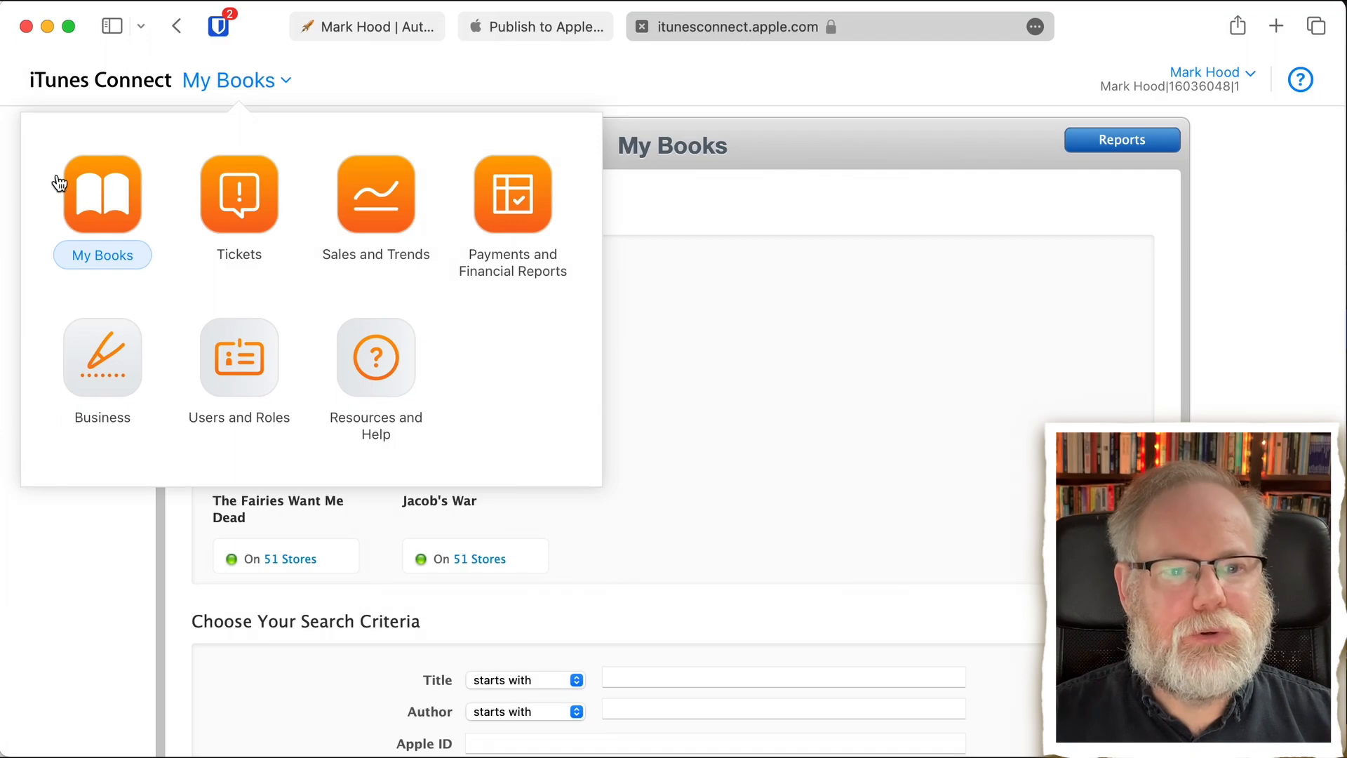
click(114, 209)
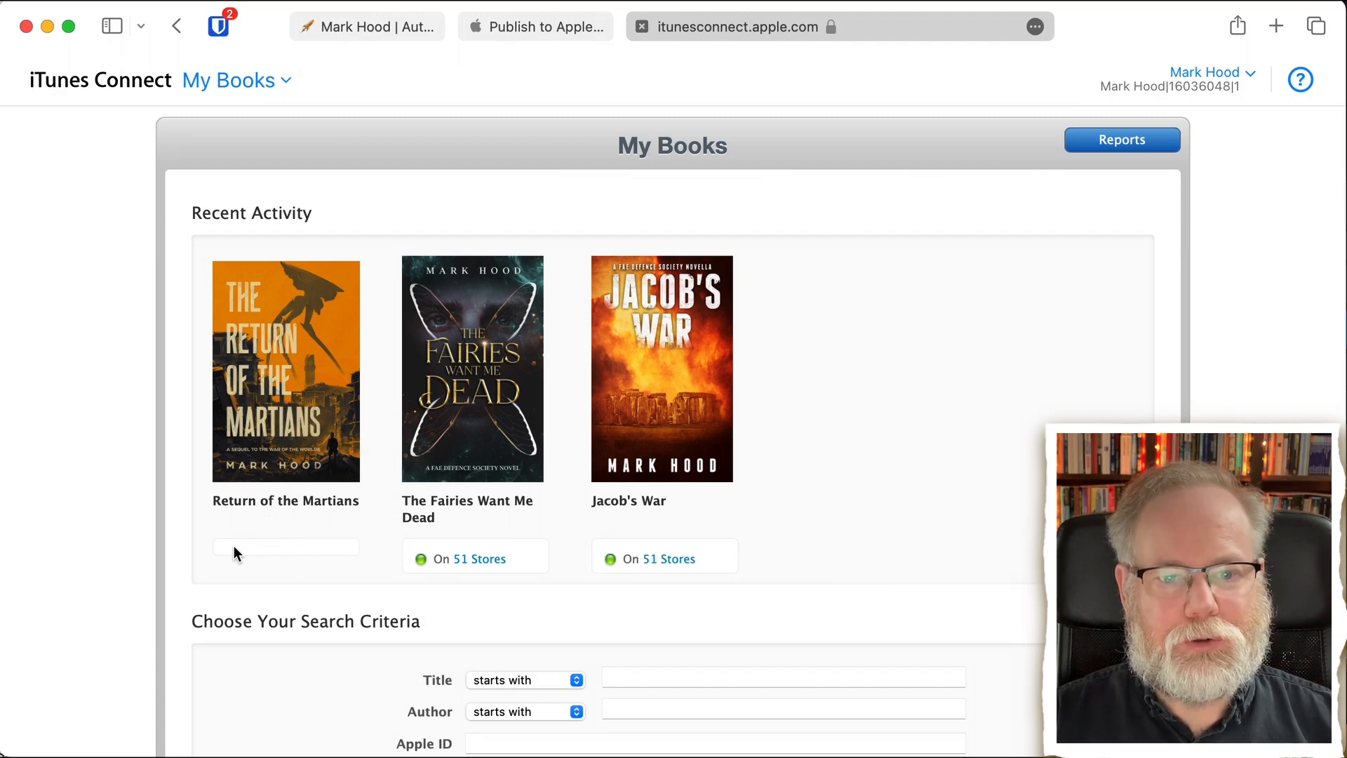
click(287, 415)
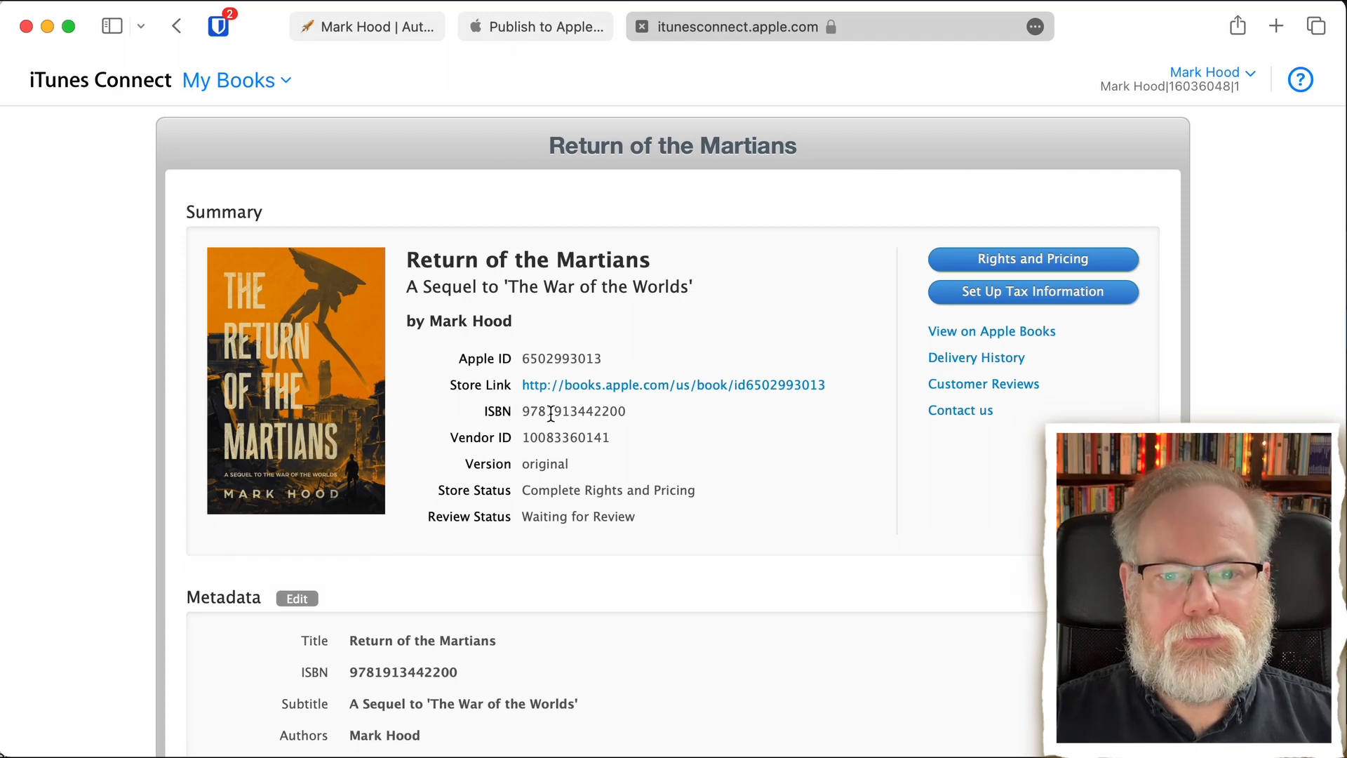
scroll(544, 490, down, 5)
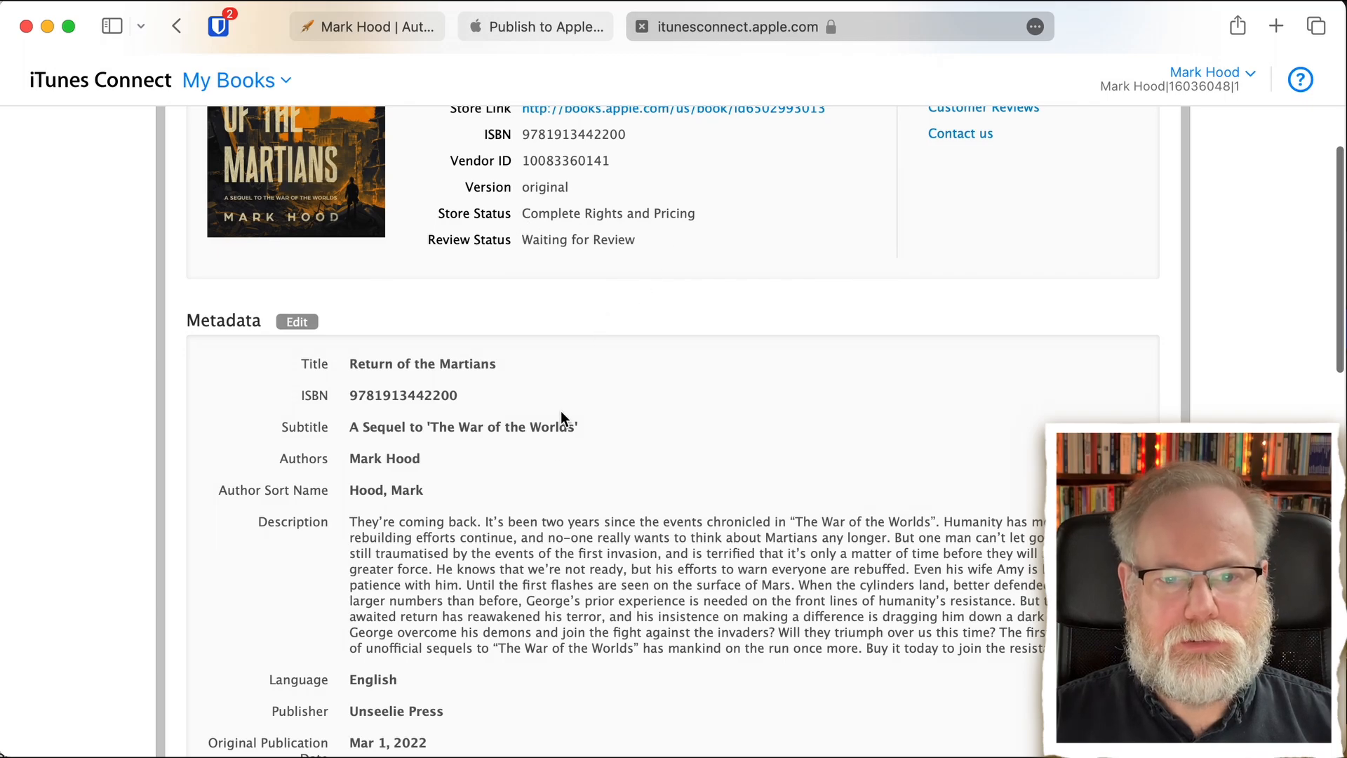
scroll(546, 468, down, 3)
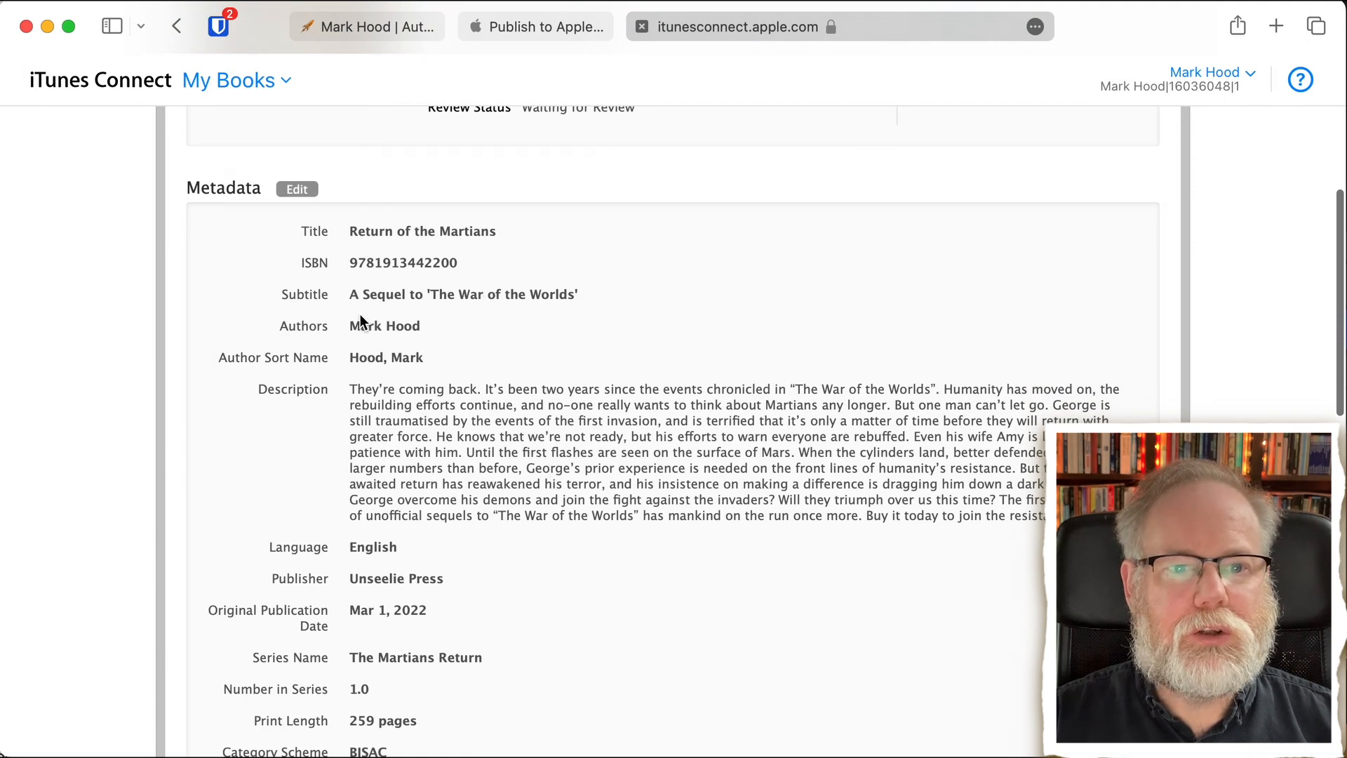
scroll(435, 554, down, 4)
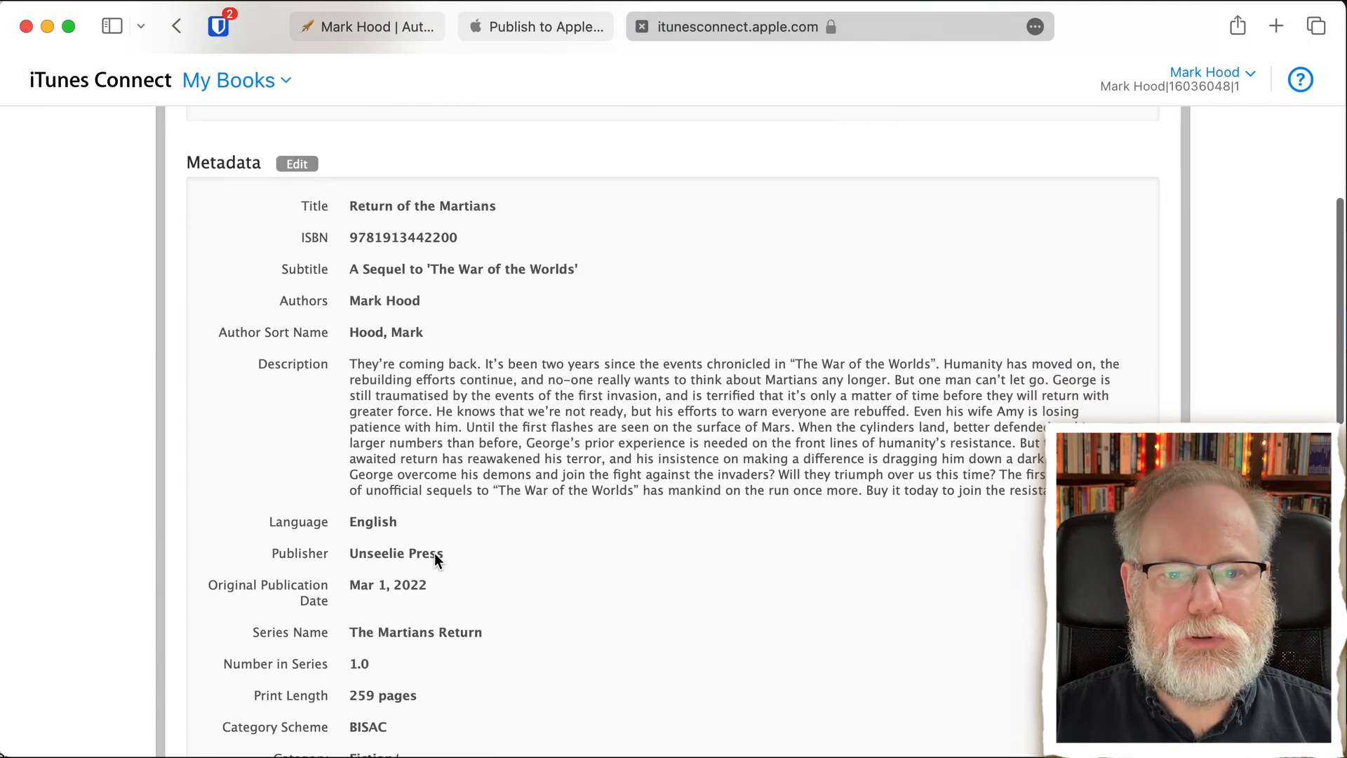
- Review the remaining metadata, book and sample assets, and cover art for "Return of the Martians"
scroll(435, 553, down, 4)
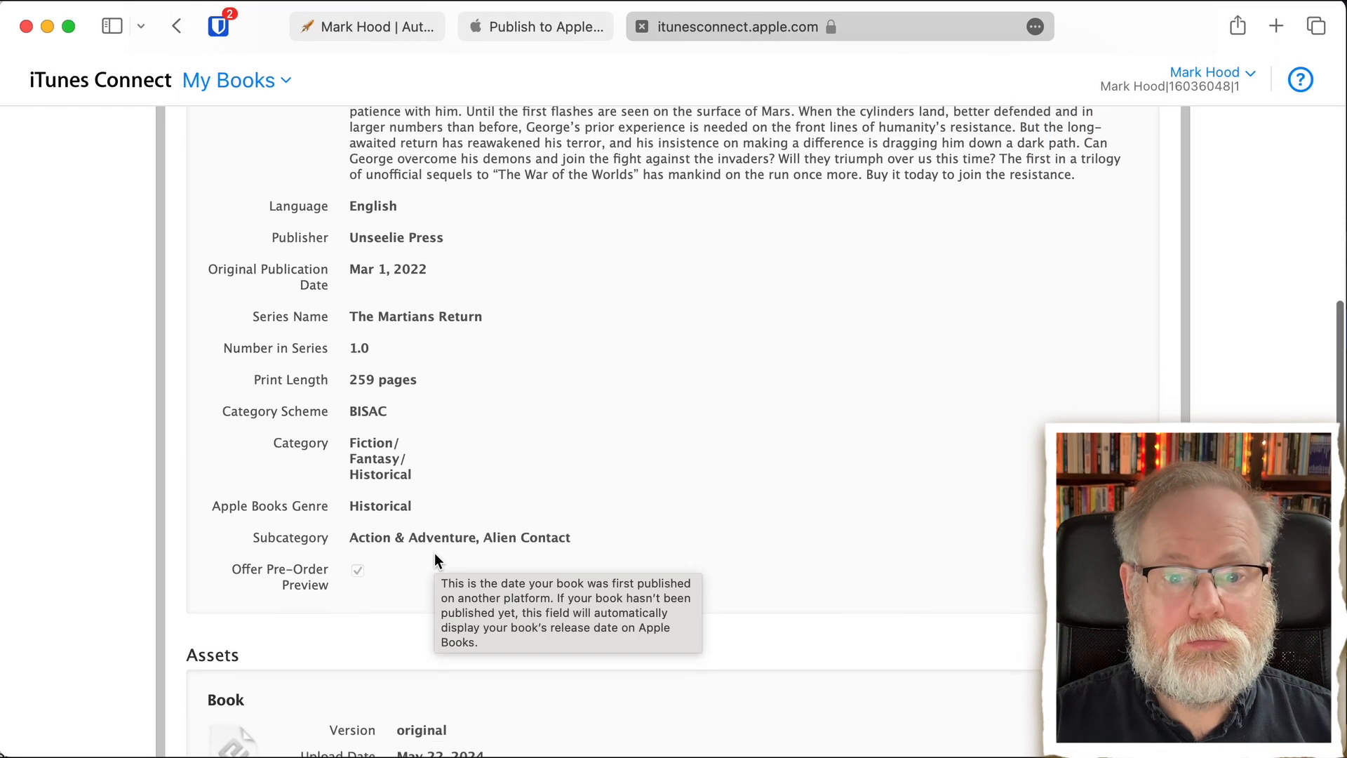
scroll(415, 577, down, 4)
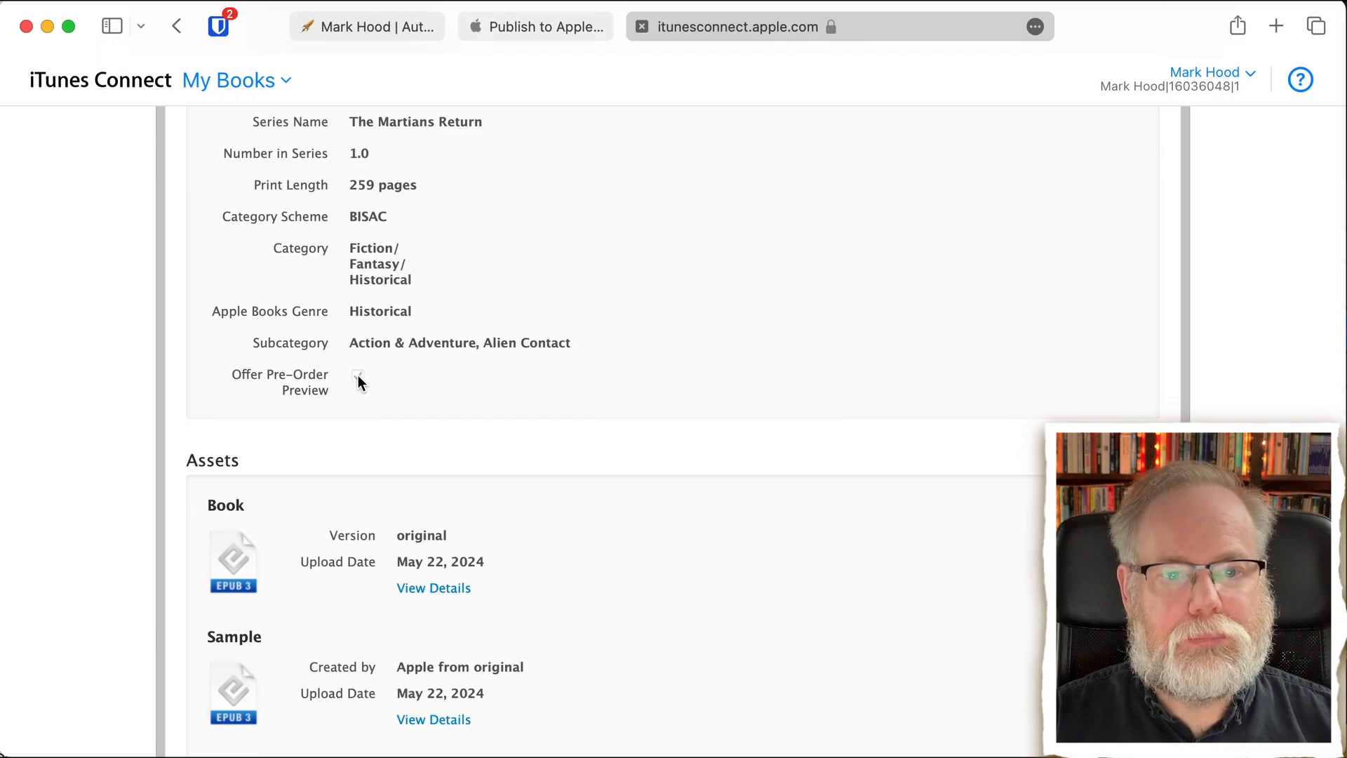
scroll(358, 381, down, 5)
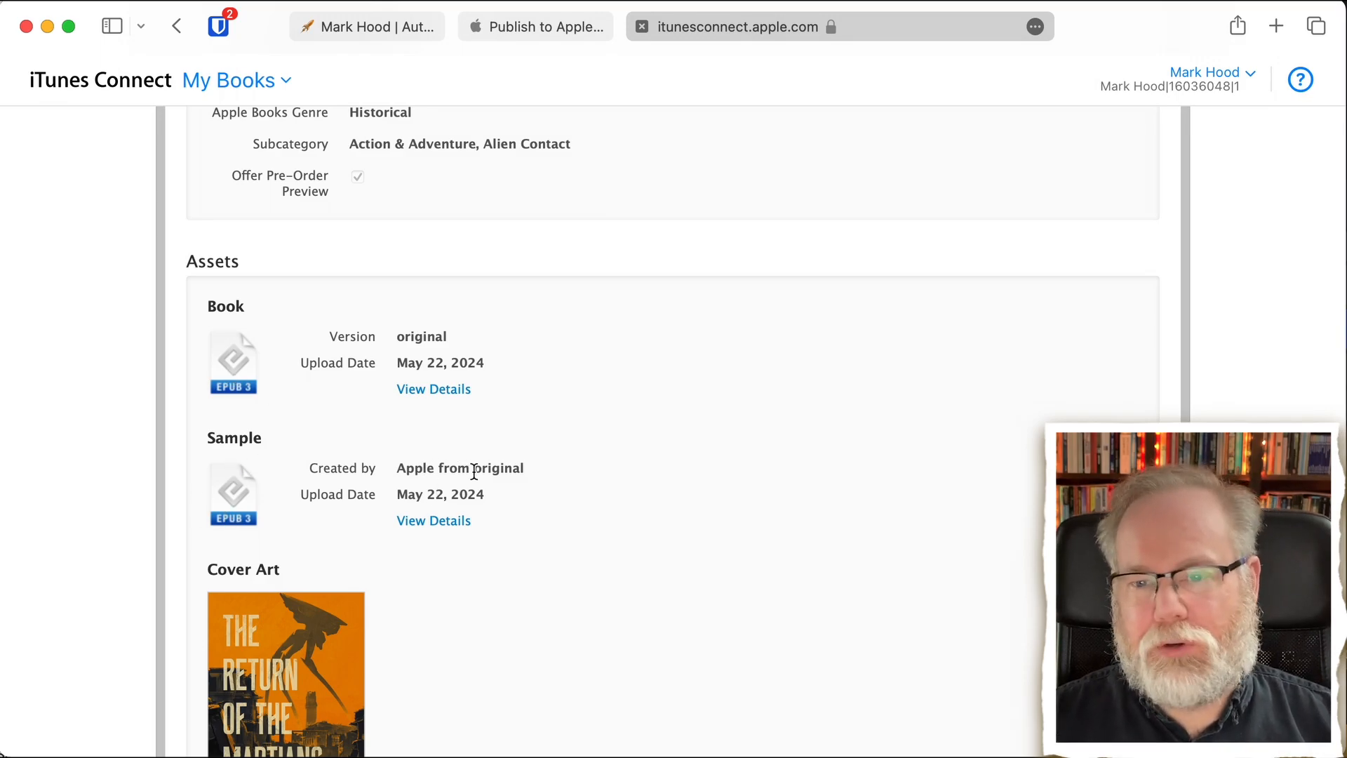
scroll(474, 471, down, 5)
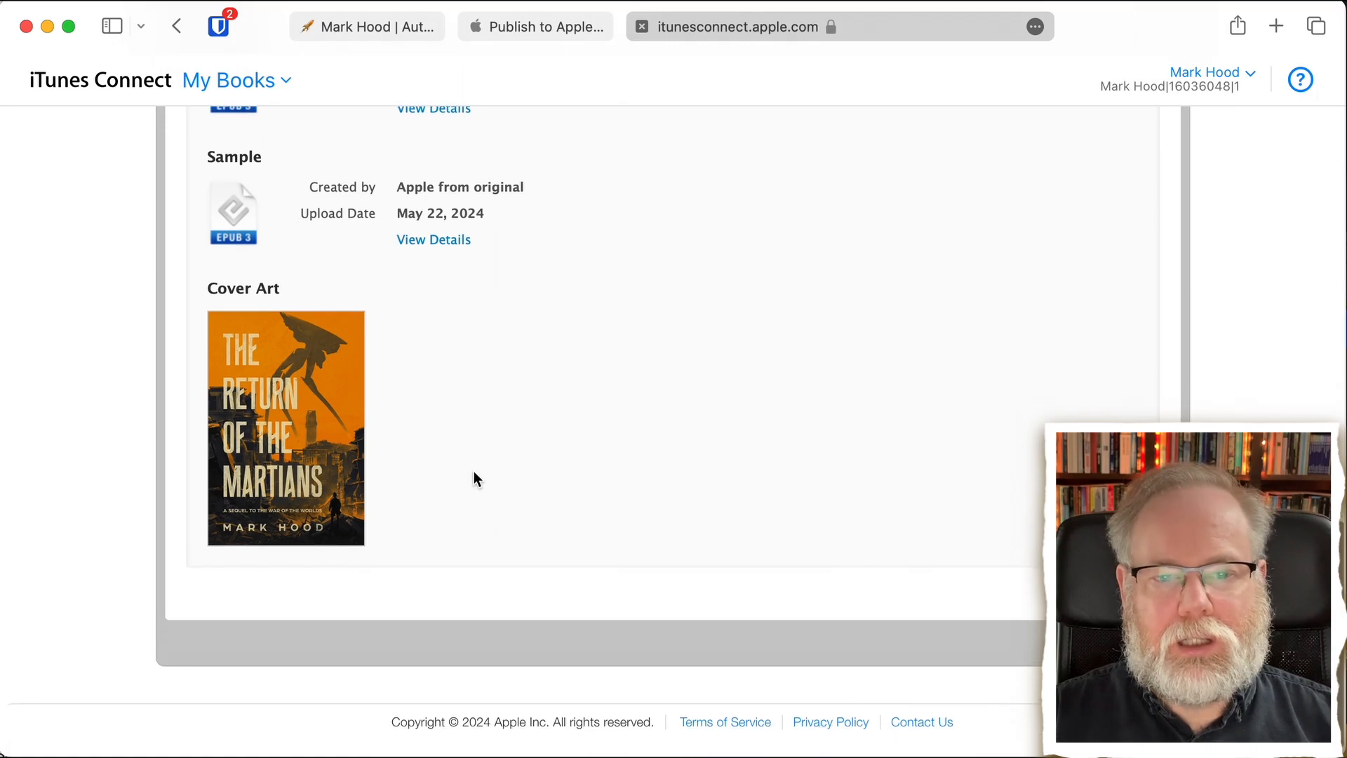
scroll(474, 471, up, 4)
scroll(474, 474, up, 10)
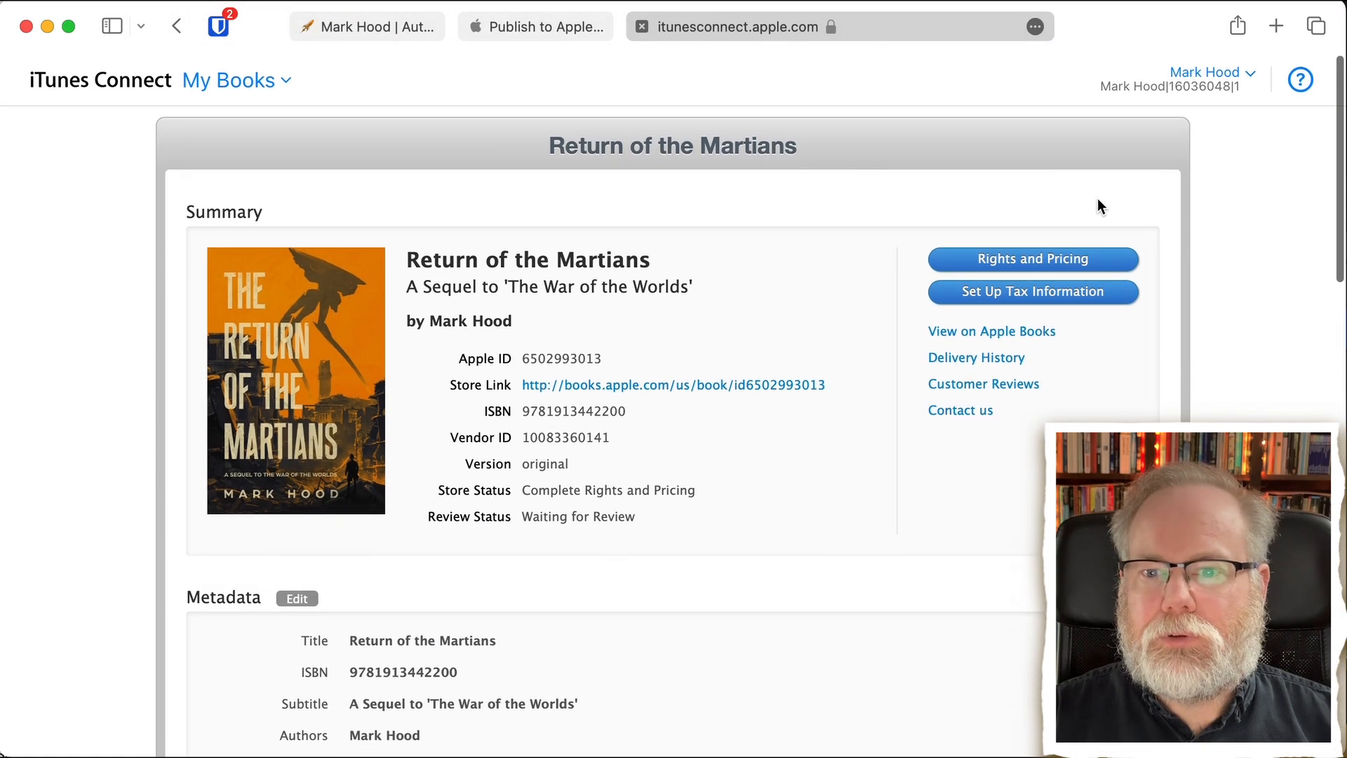
- Open the book's Rights and Pricing and start adding new countries or regions
click(1025, 260)
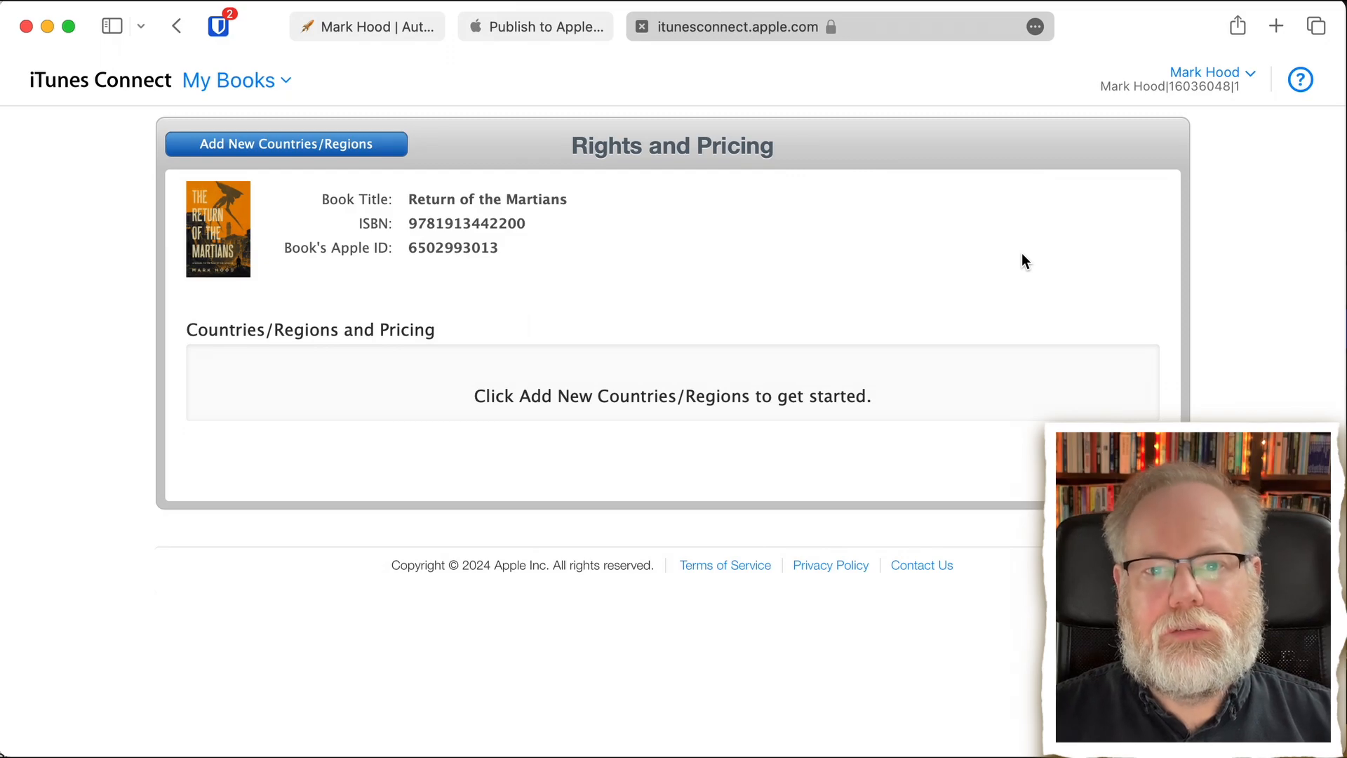
click(299, 145)
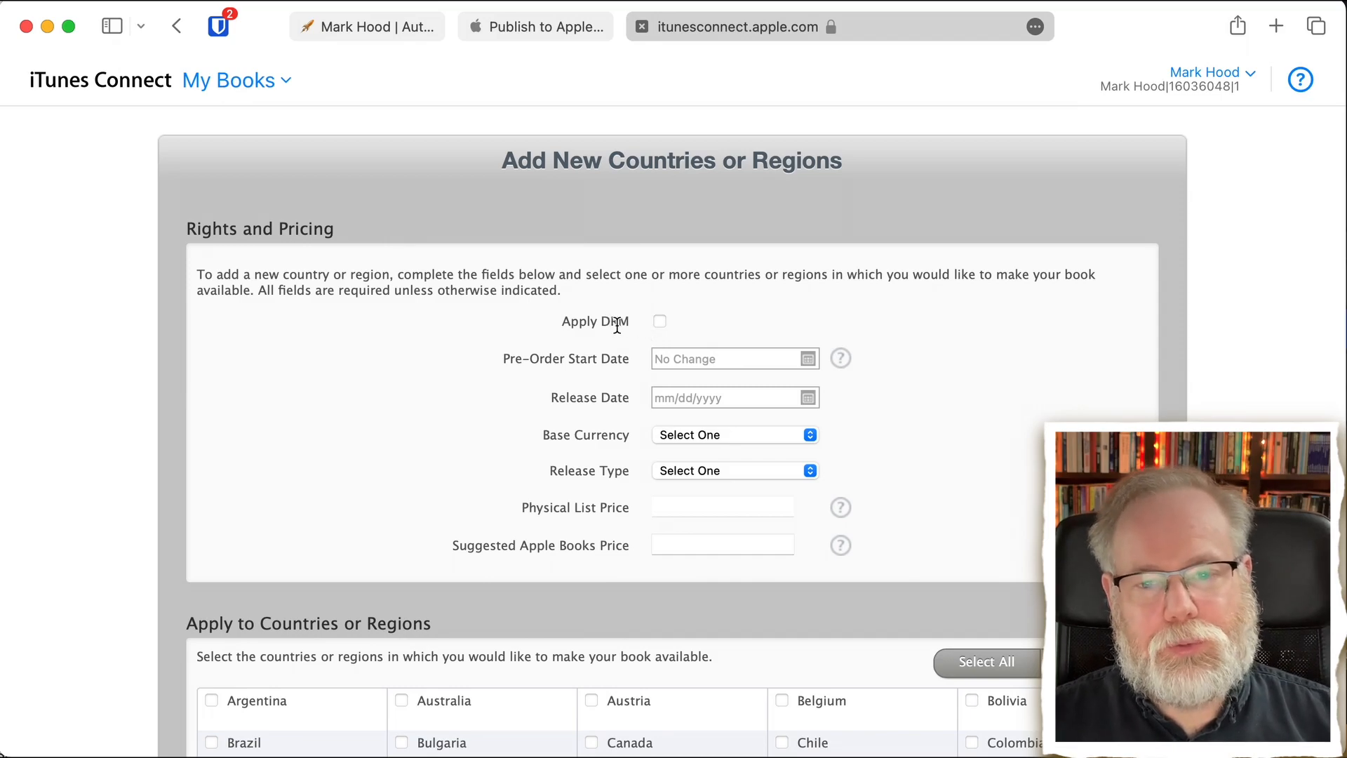
mouse_move(617, 325)
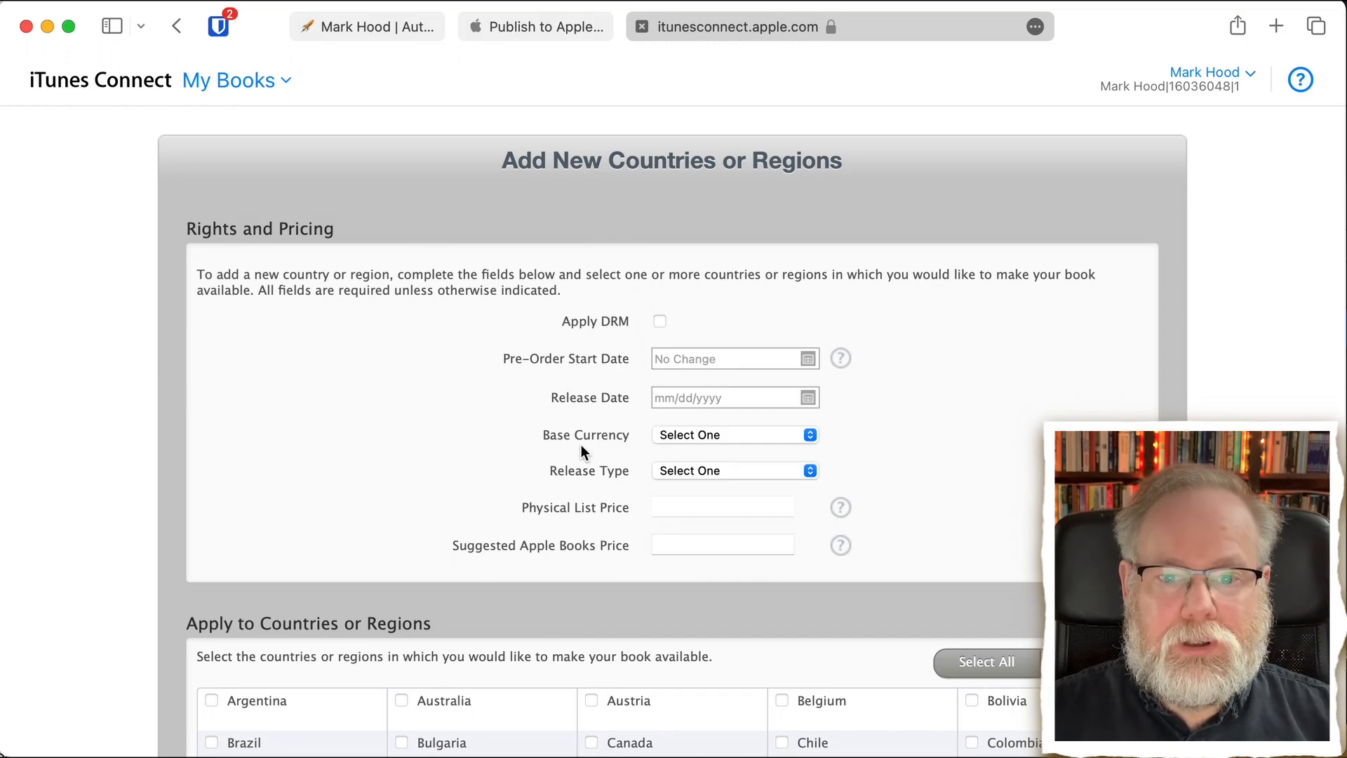
- Set the base currency to GBP - British Pound and the release type to New Release
click(726, 436)
scroll(796, 537, down, 6)
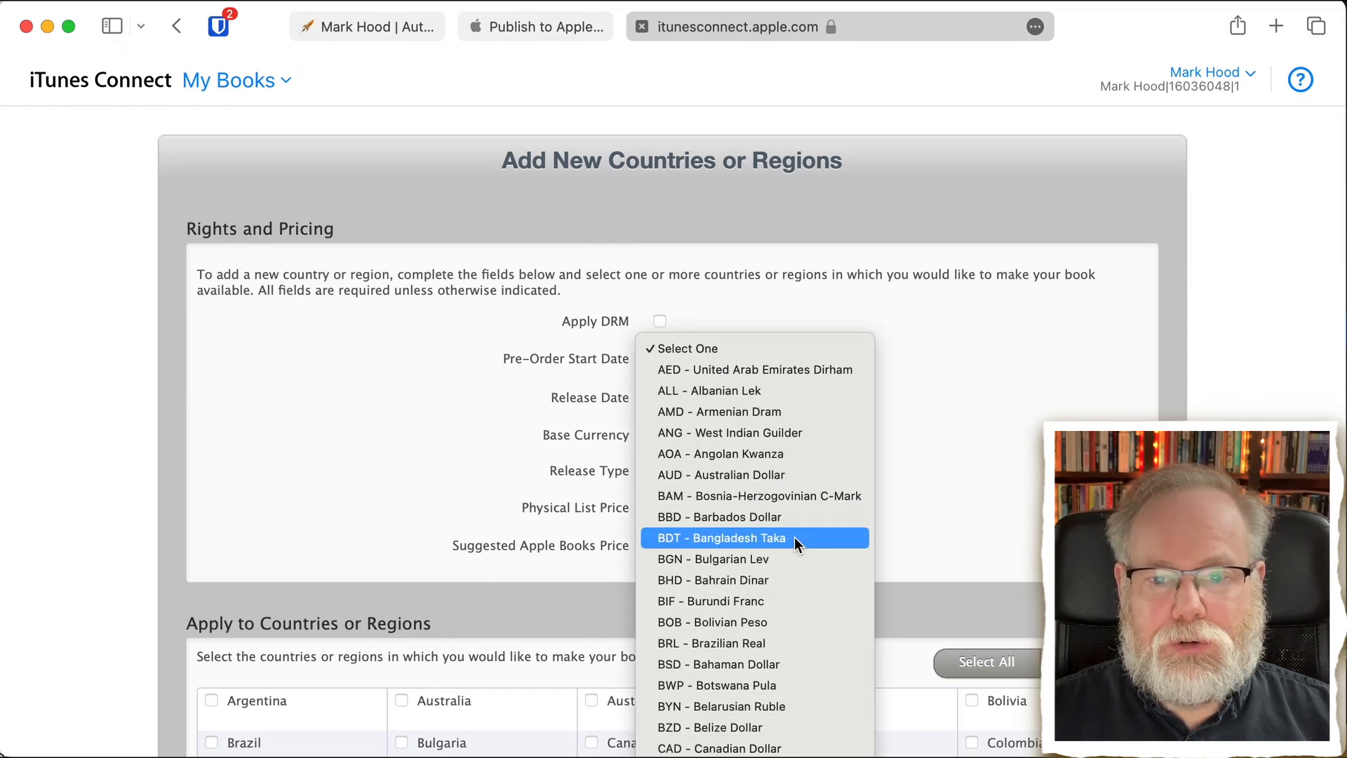
scroll(794, 537, down, 15)
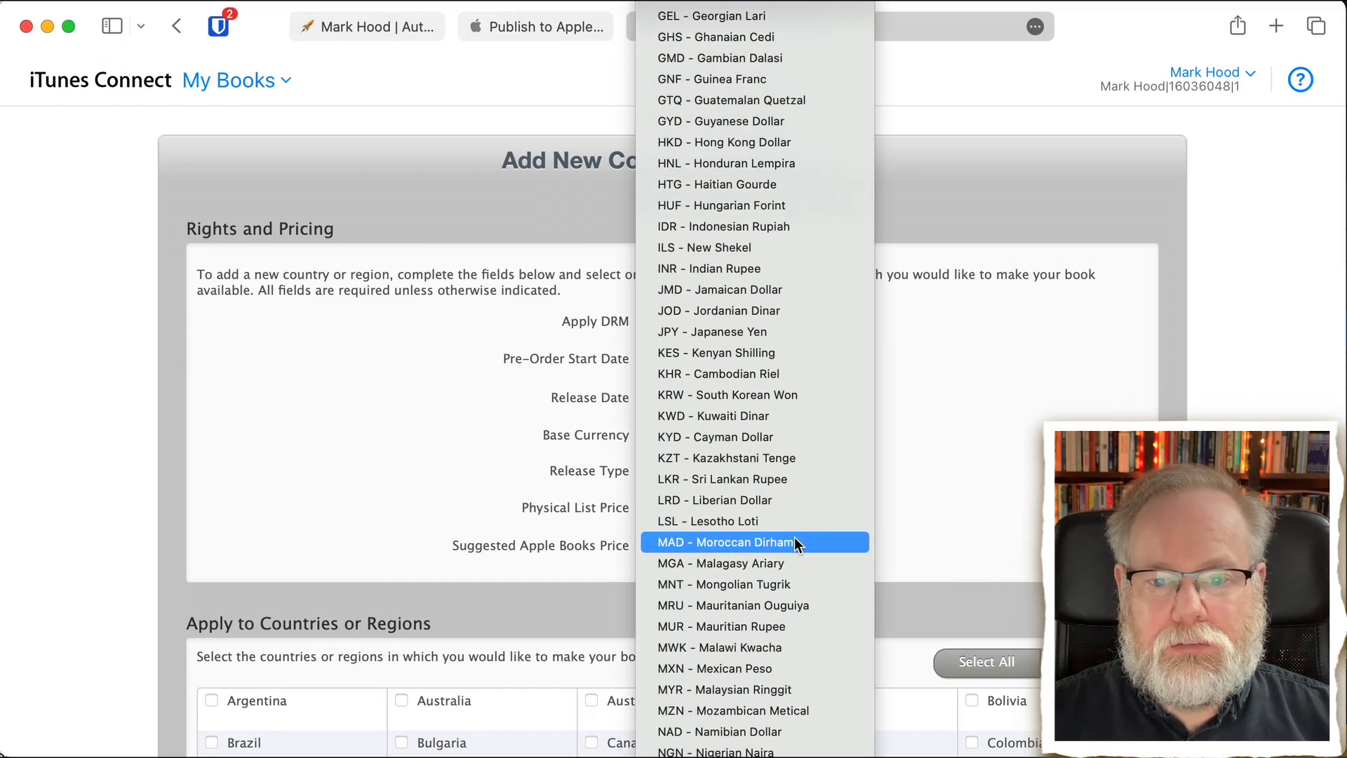
scroll(794, 536, up, 10)
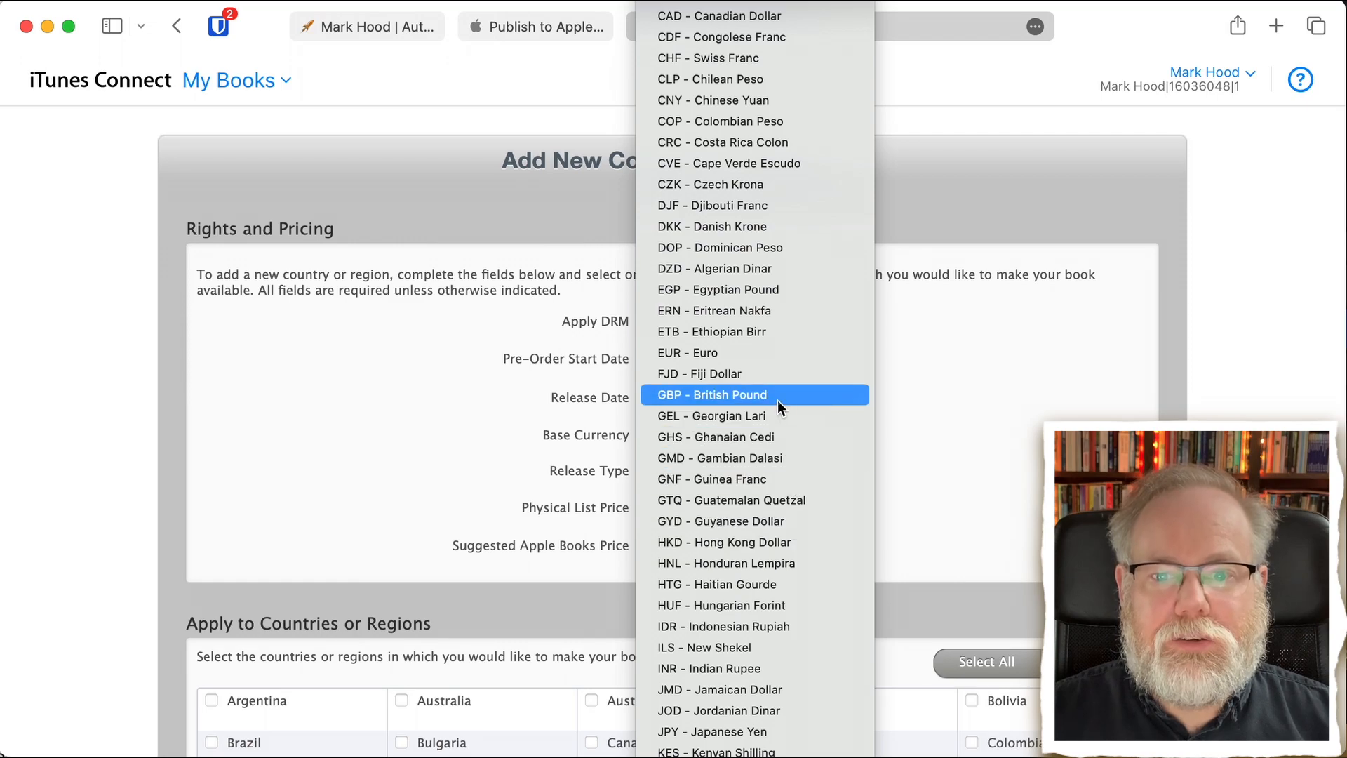
click(777, 400)
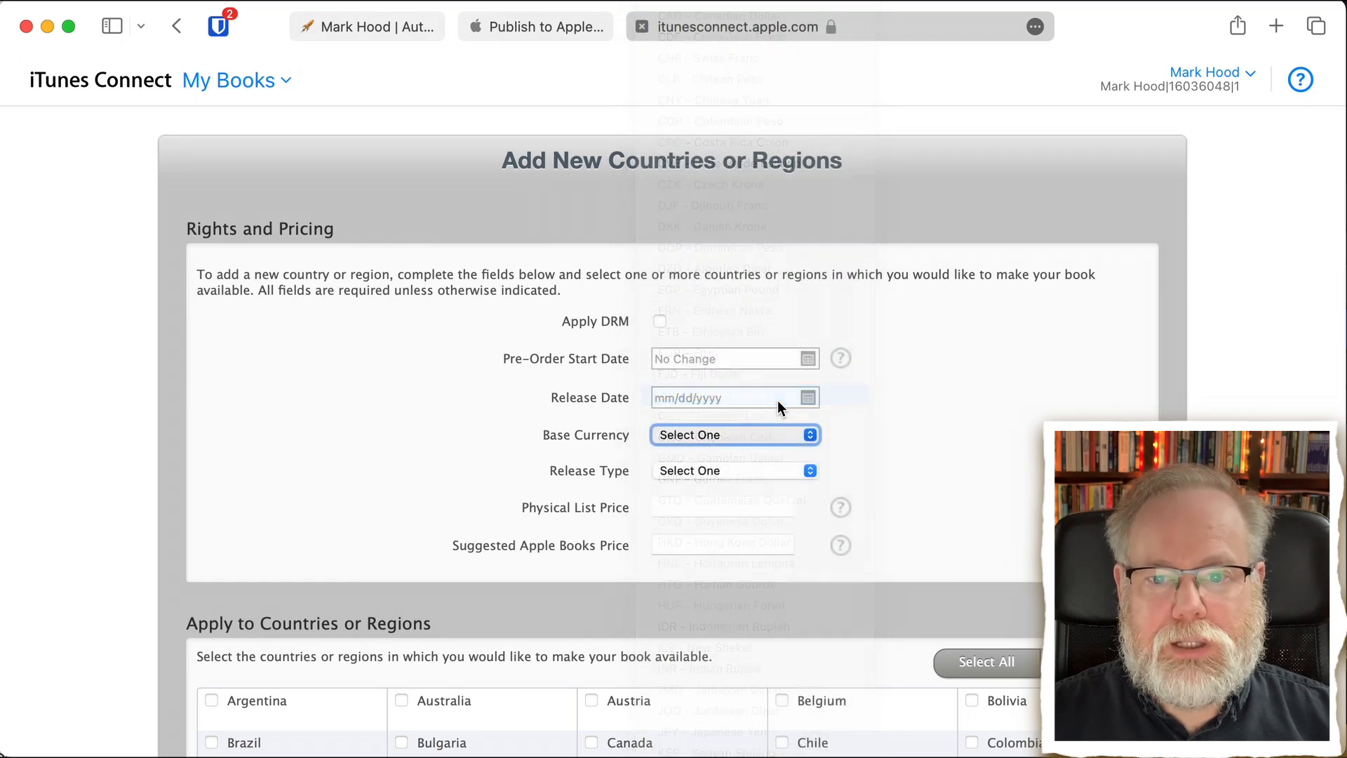
click(751, 470)
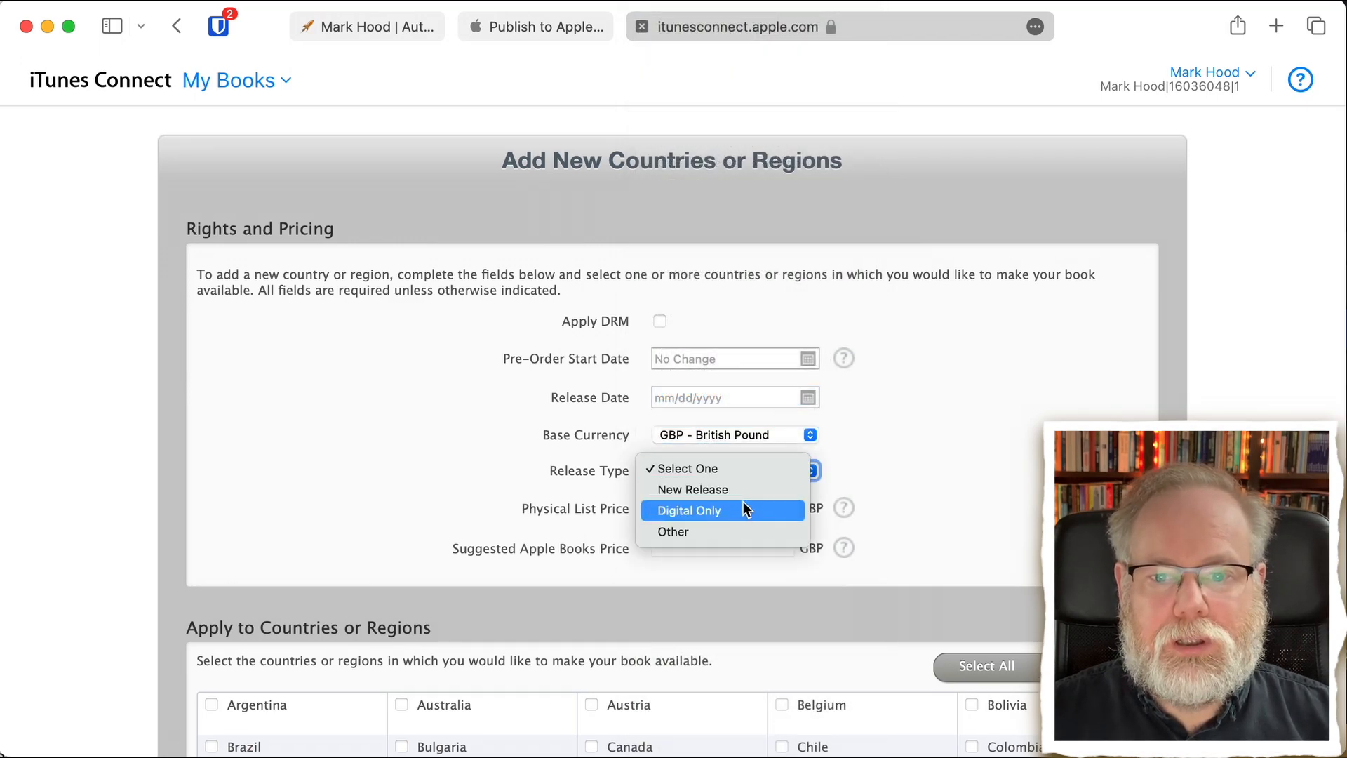
click(743, 494)
click(749, 466)
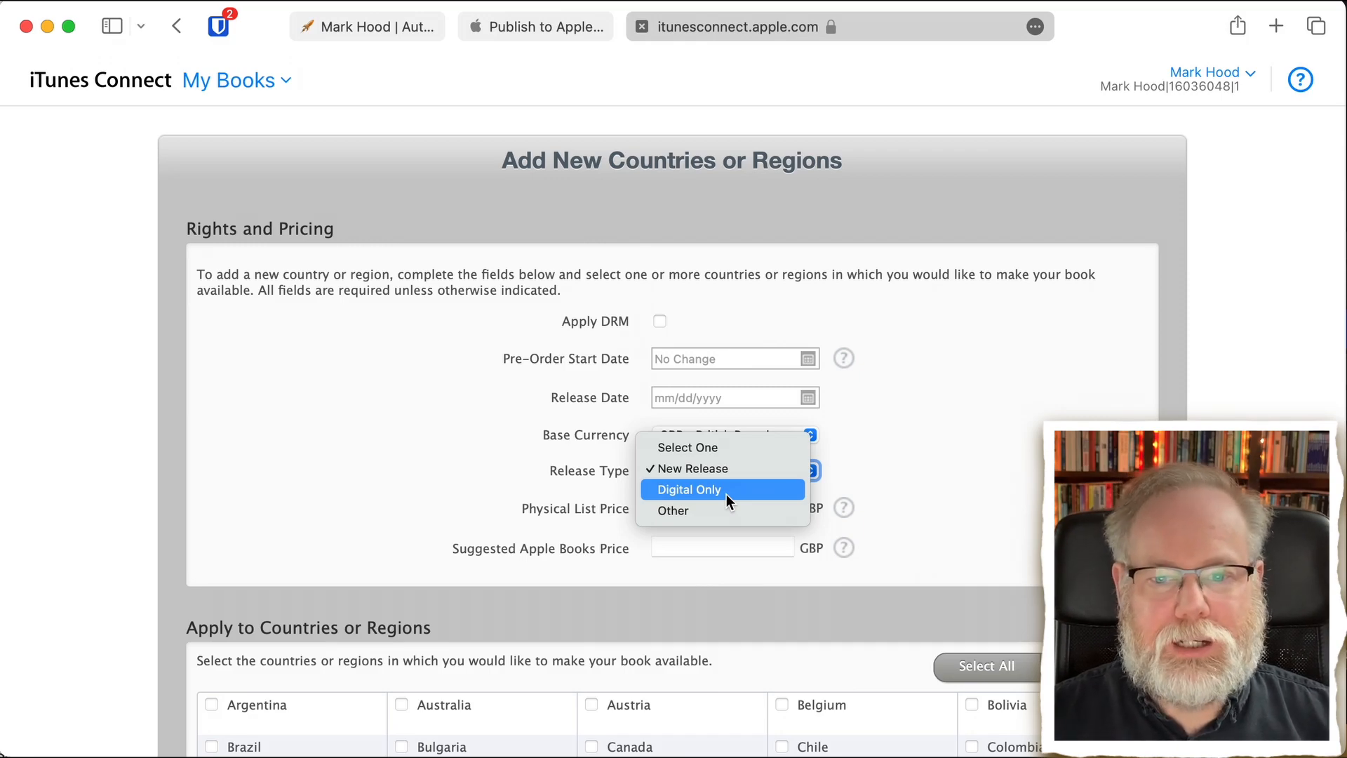
click(568, 467)
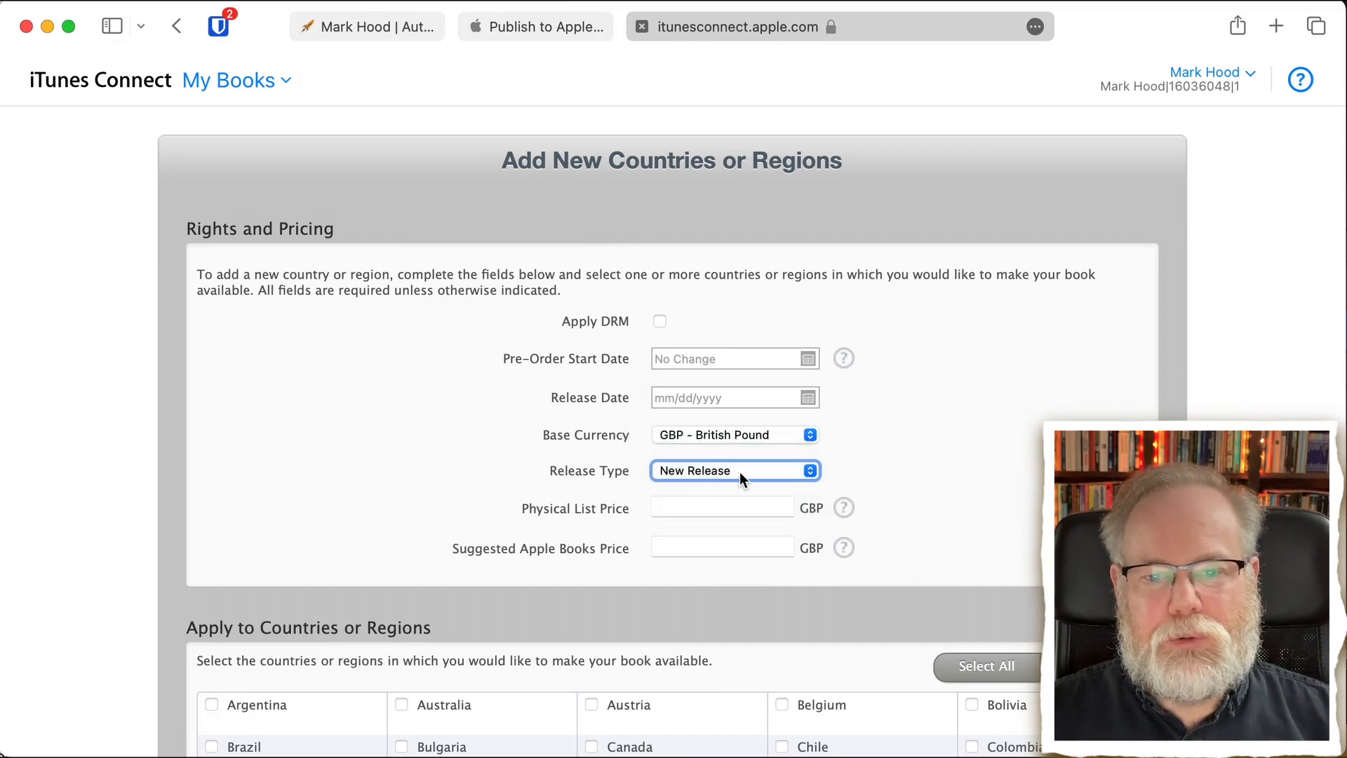
- Read the help notes for Physical List Price and Suggested Apple Books Price
click(703, 505)
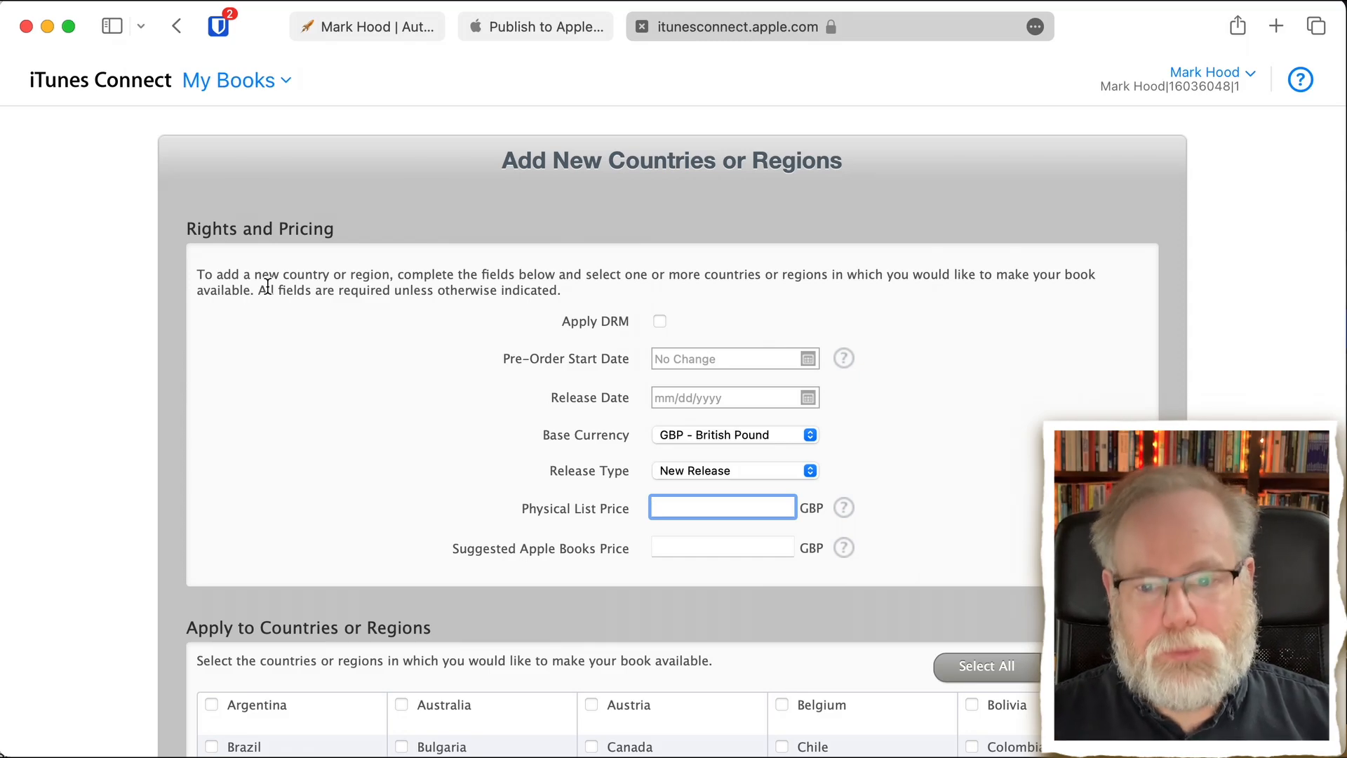
click(845, 512)
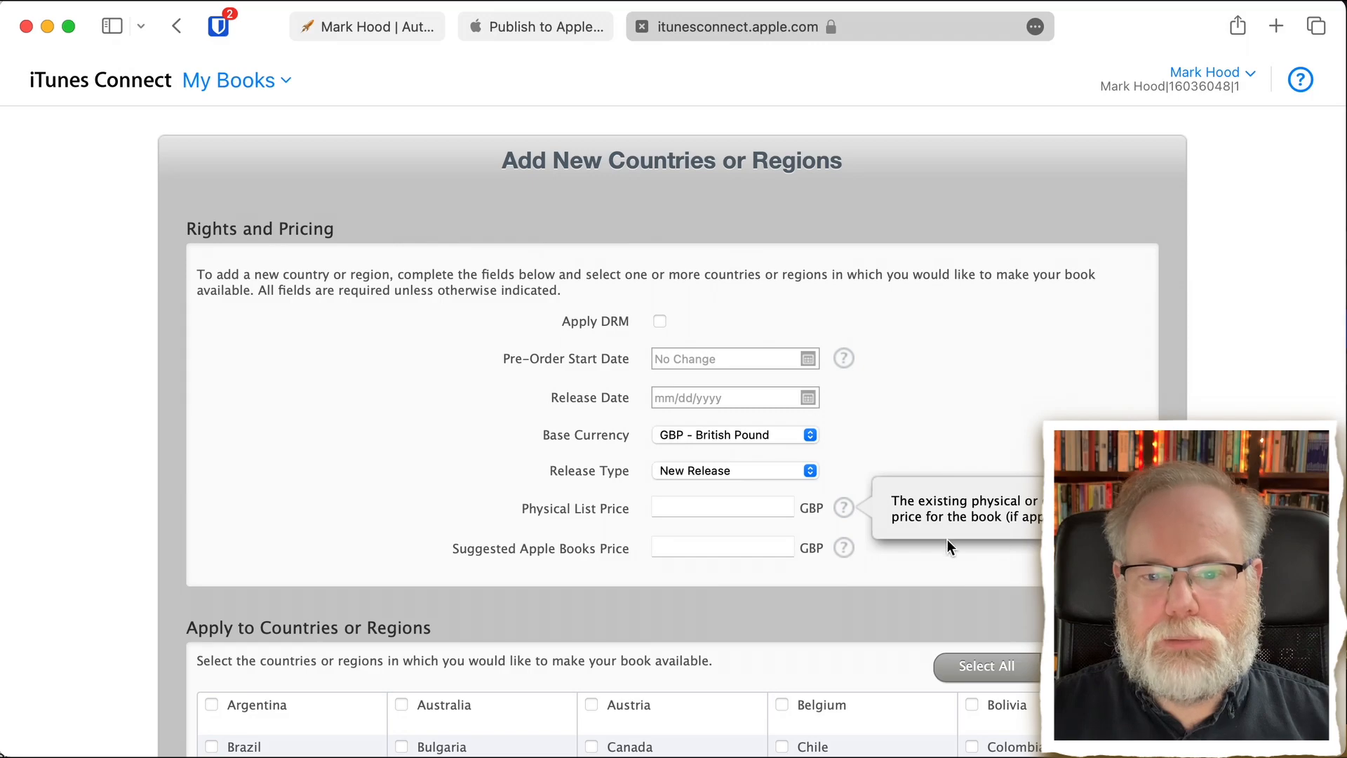
click(845, 554)
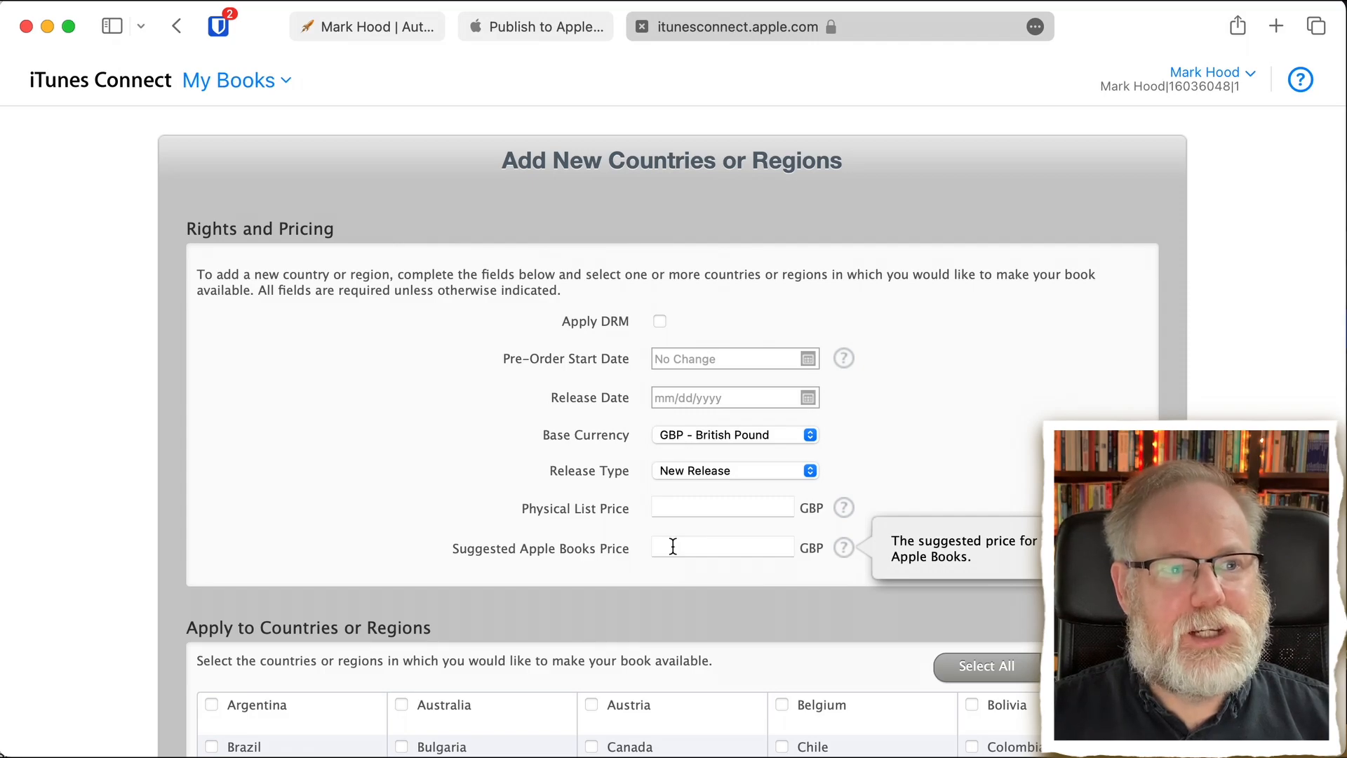
- Set the physical list price to 8.99 GBP and the suggested Apple Books price to 1.99 GBP
click(667, 505)
text(1.9)
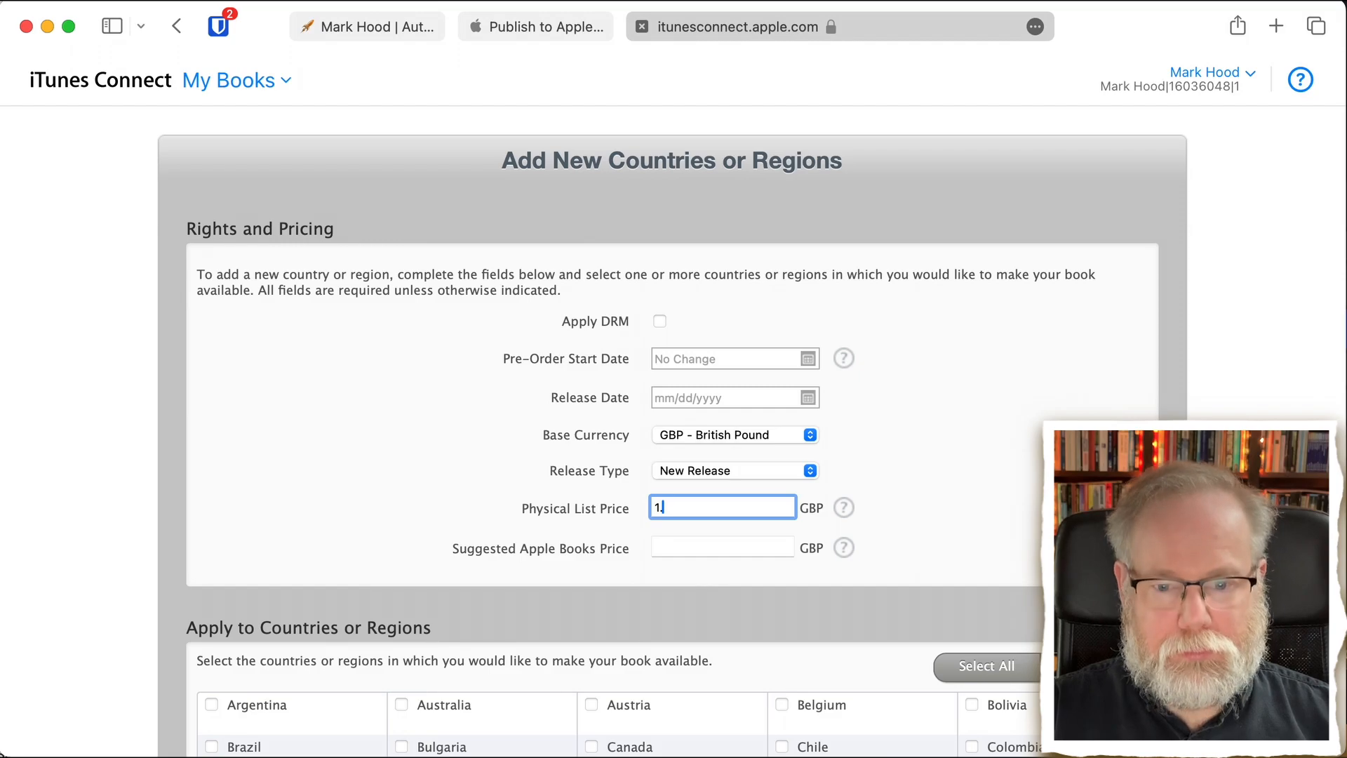
text(9)
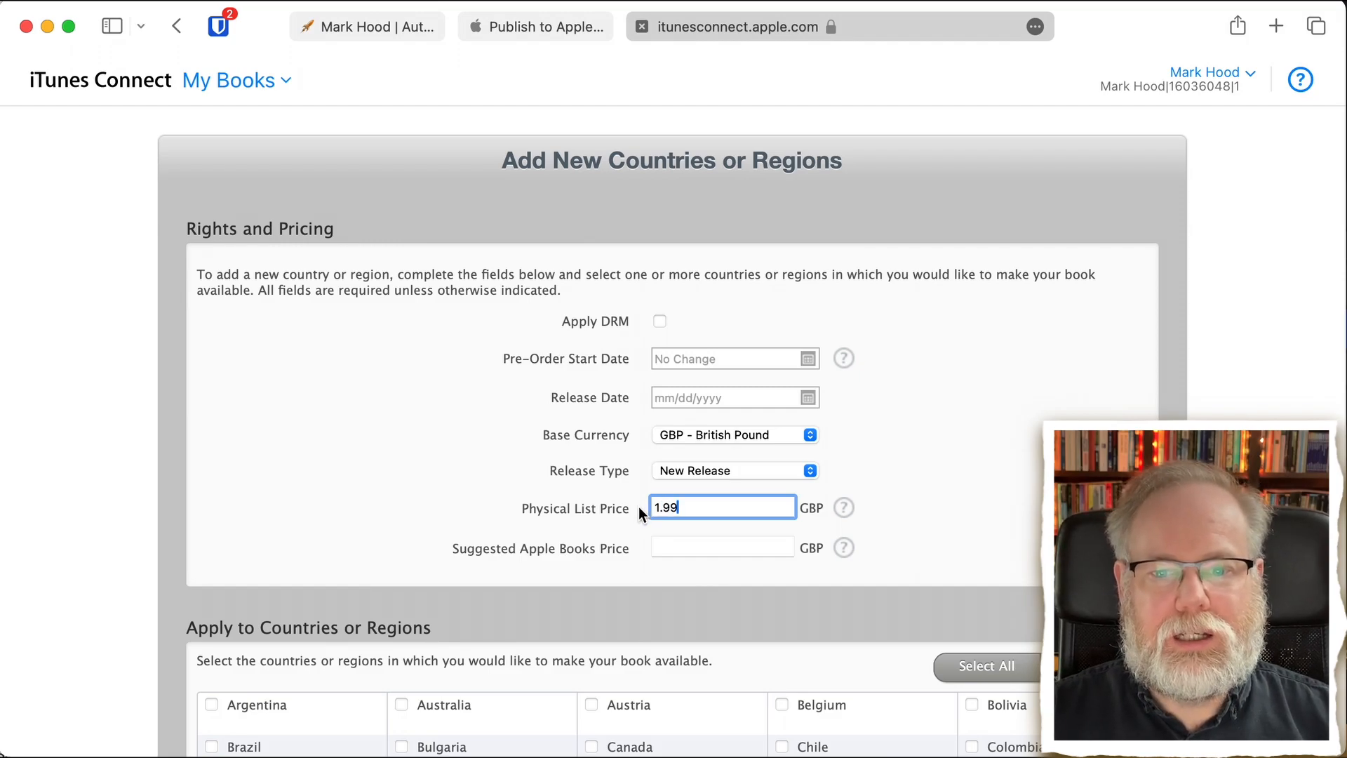
click(662, 548)
text(1.99)
click(655, 507)
click(652, 559)
click(663, 548)
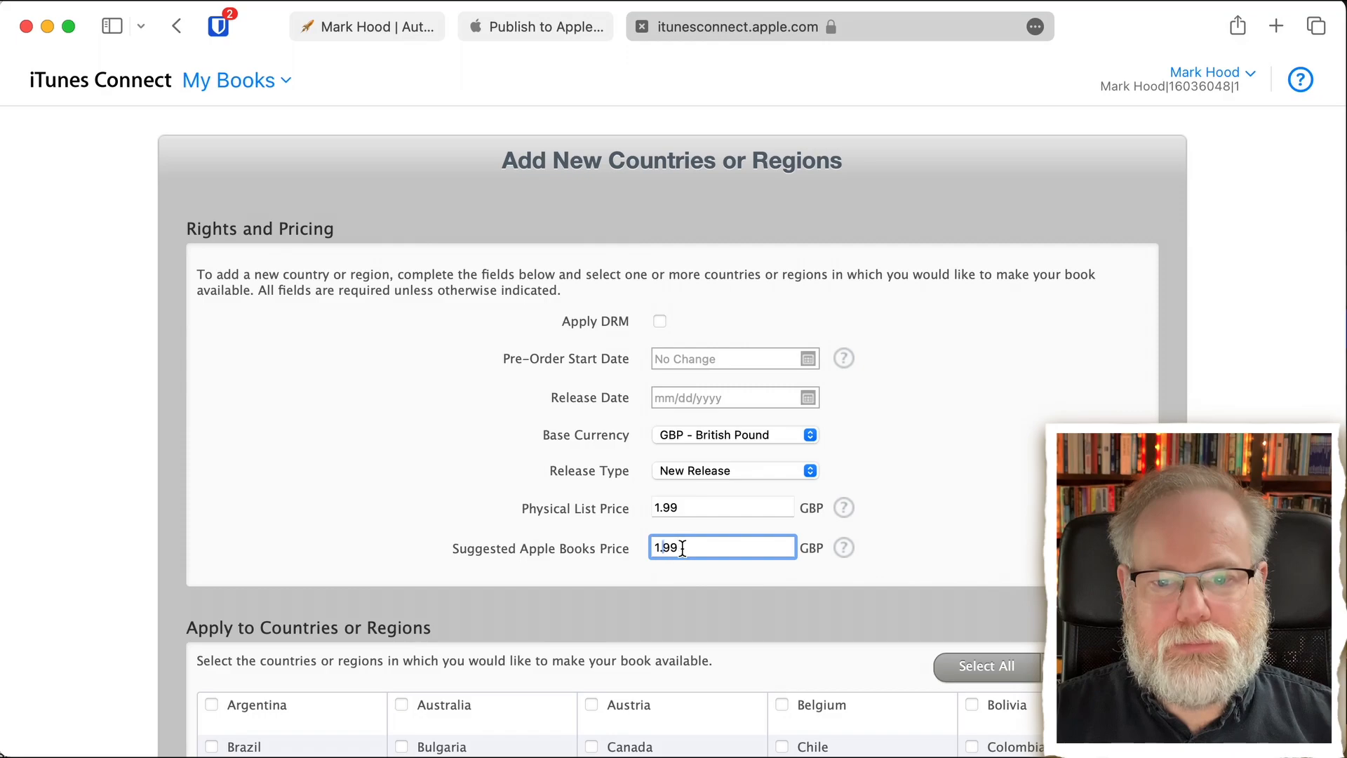
click(664, 508)
key(BackSpace)
text(8)
click(978, 512)
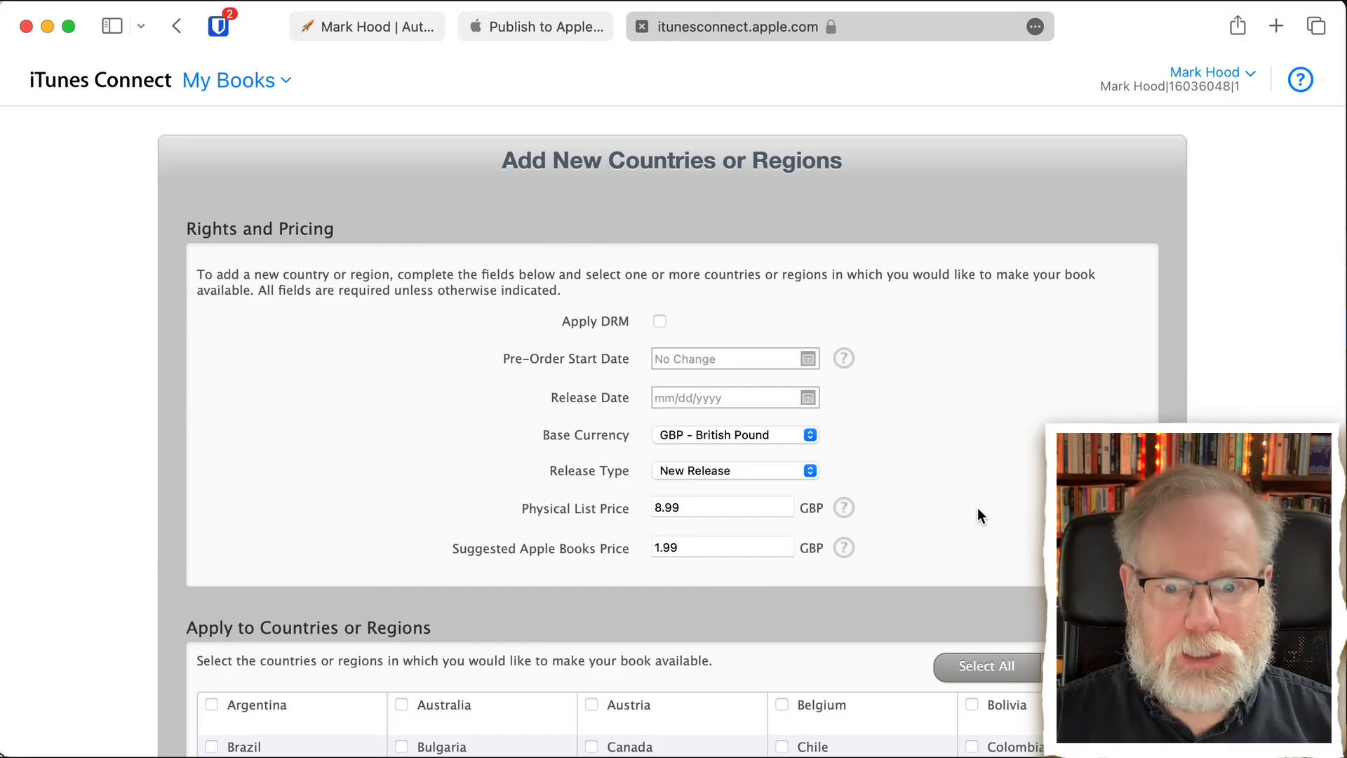
- Select all countries and regions for the book's availability and continue to the pricing confirmation
scroll(980, 516, down, 4)
scroll(980, 516, down, 1)
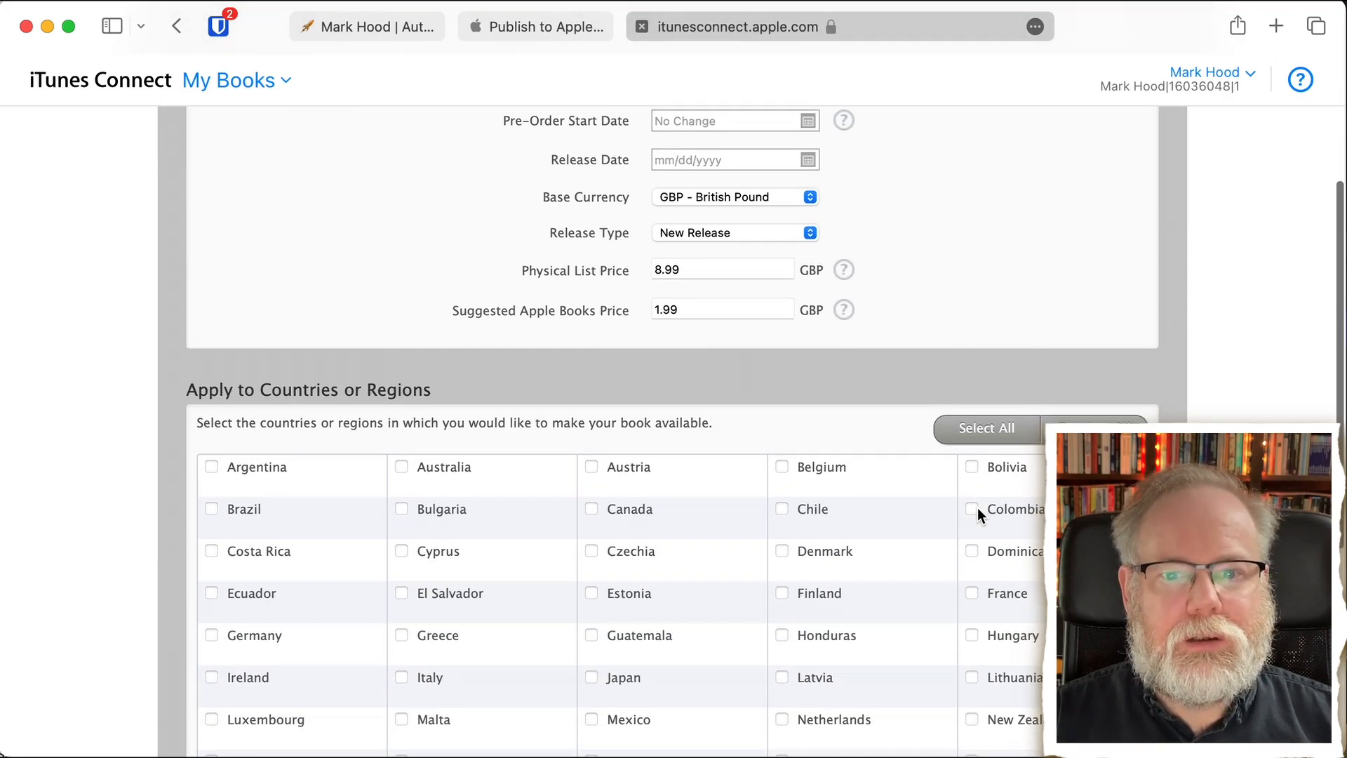
scroll(978, 507, down, 1)
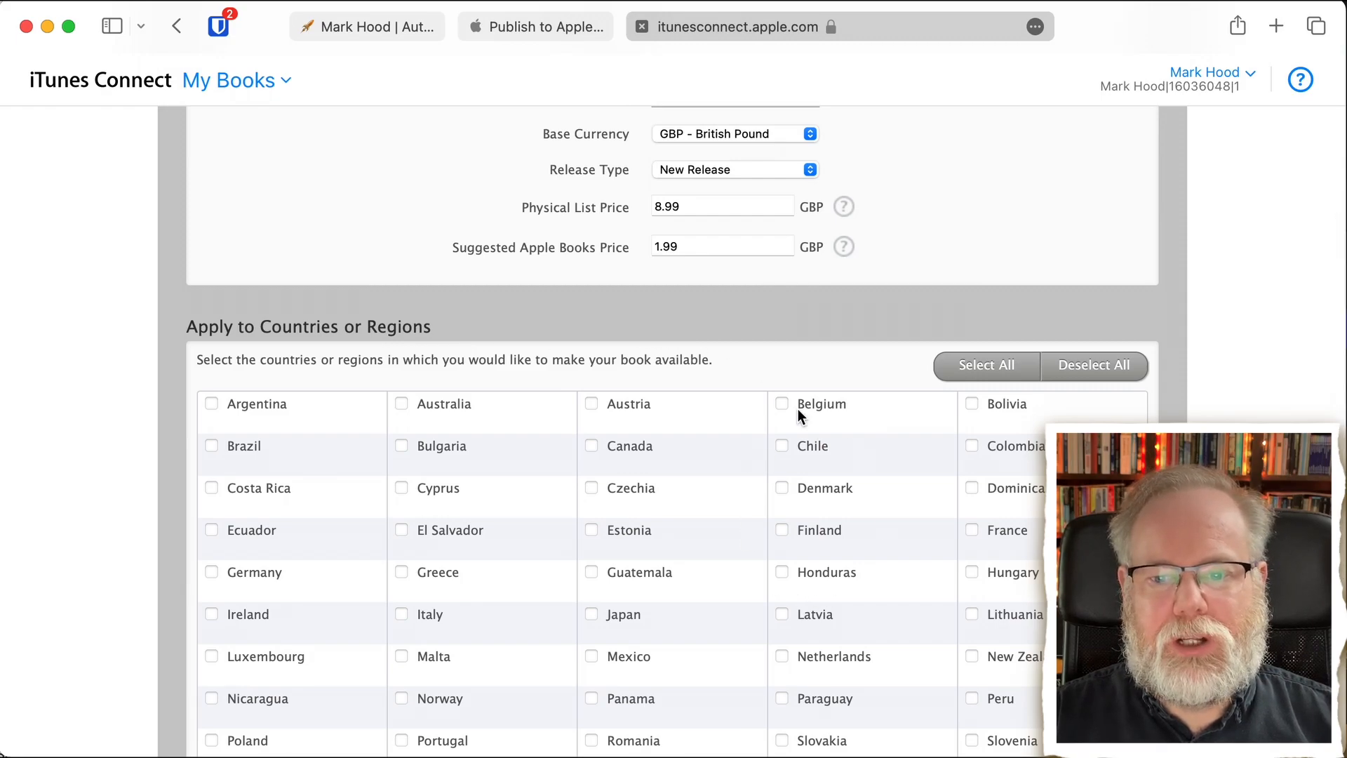
click(999, 366)
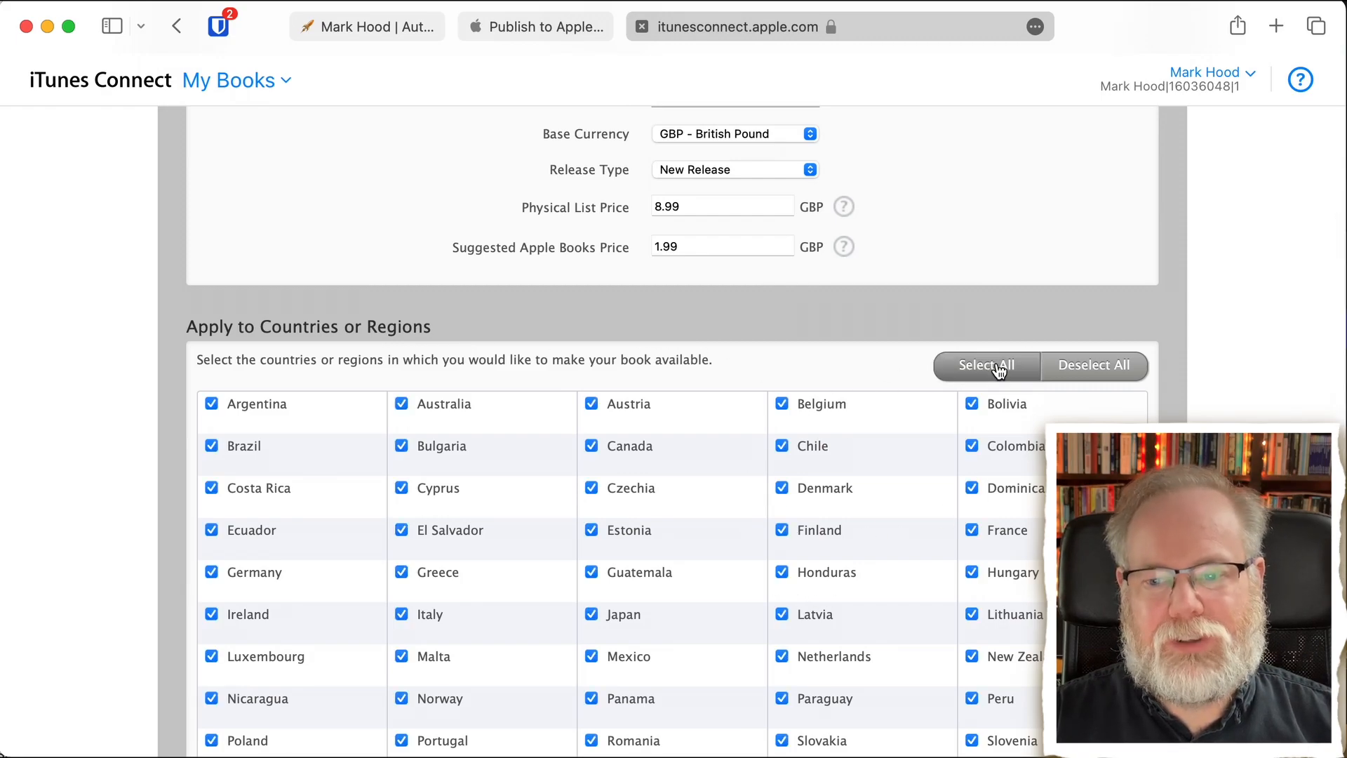
scroll(1000, 371, down, 5)
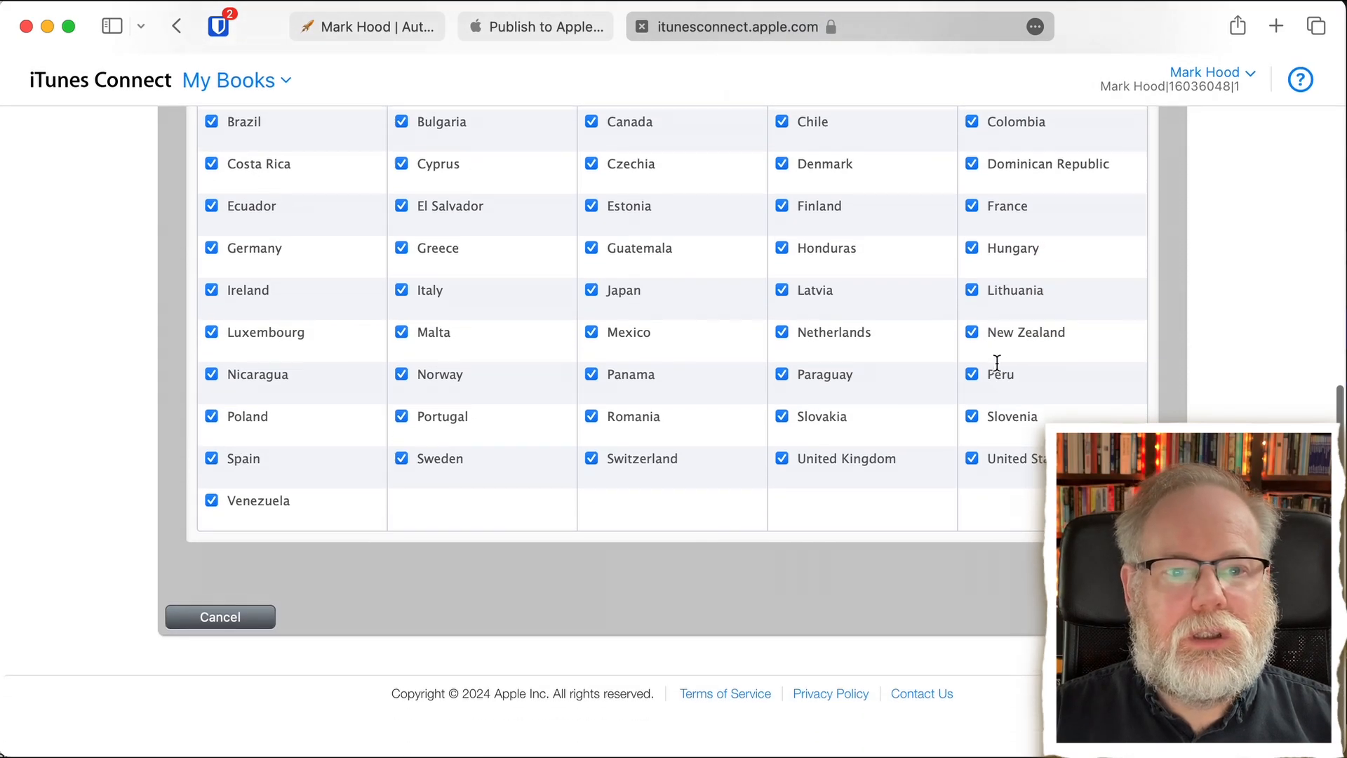
scroll(997, 363, up, 2)
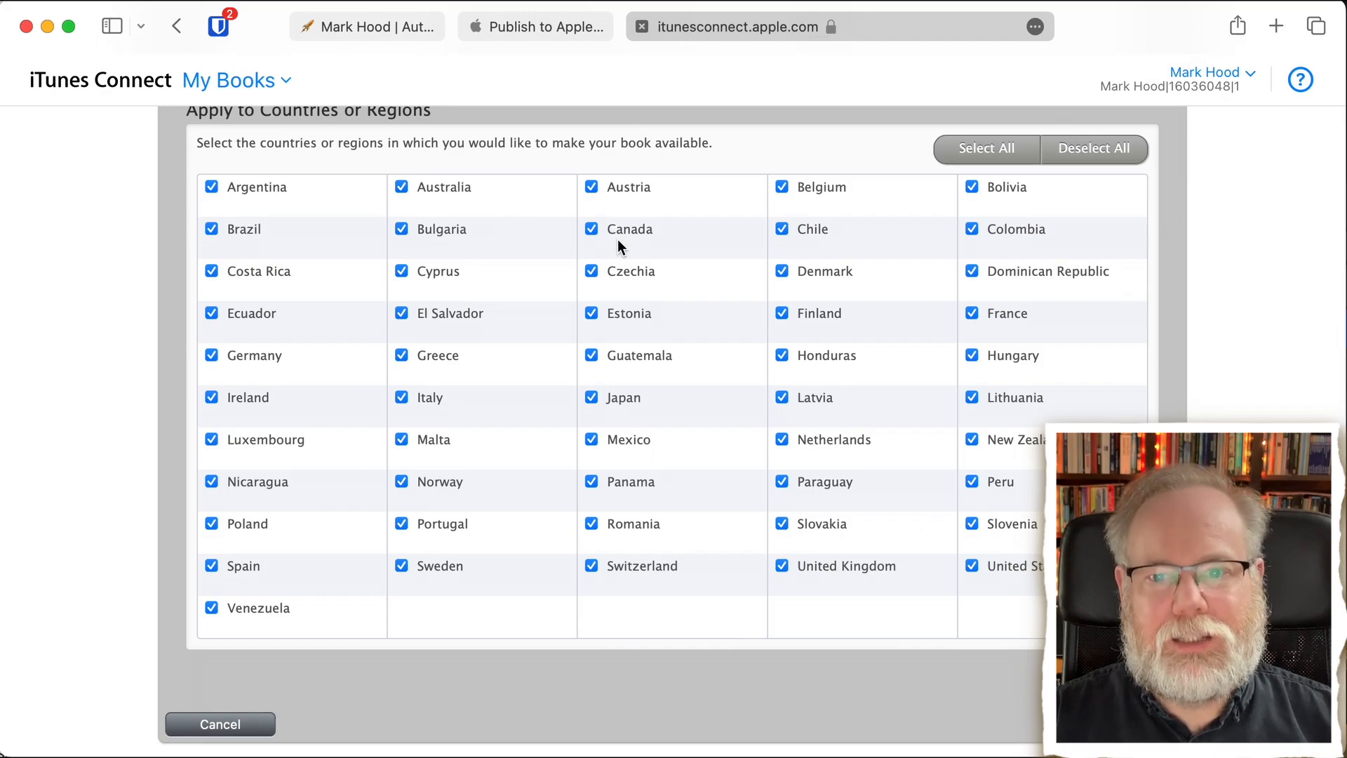
scroll(507, 560, down, 3)
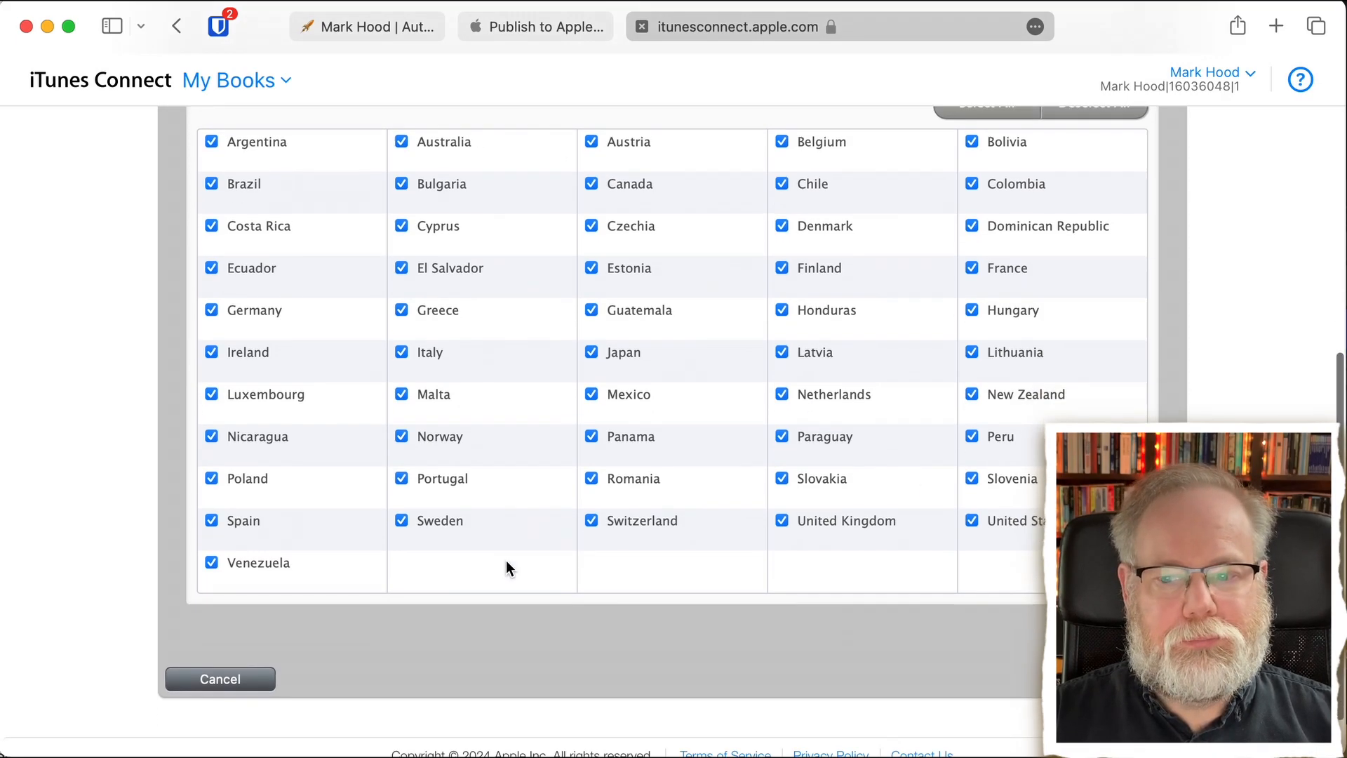
click(1124, 612)
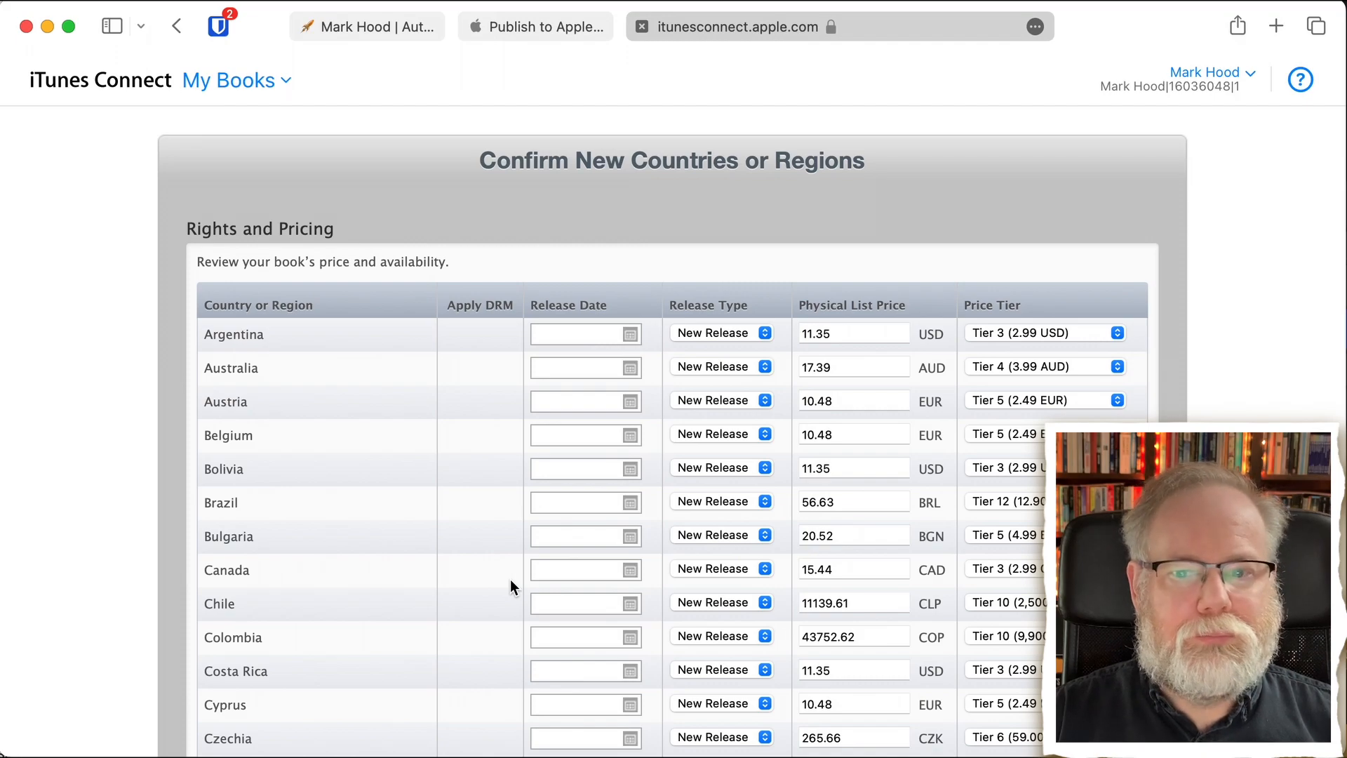
- Review the release types, list prices and price tiers by country, including the tier options for Australia
scroll(511, 579, down, 3)
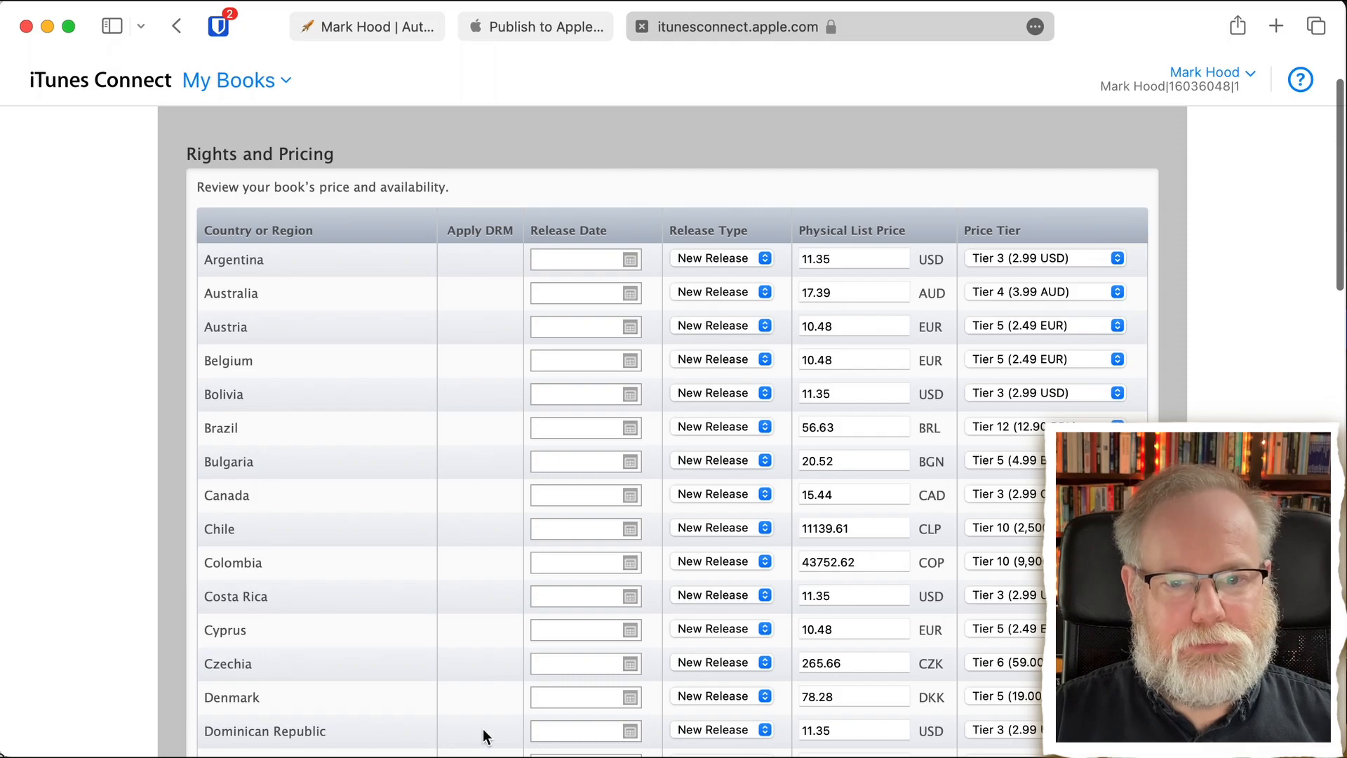
scroll(490, 588, down, 5)
scroll(490, 587, up, 5)
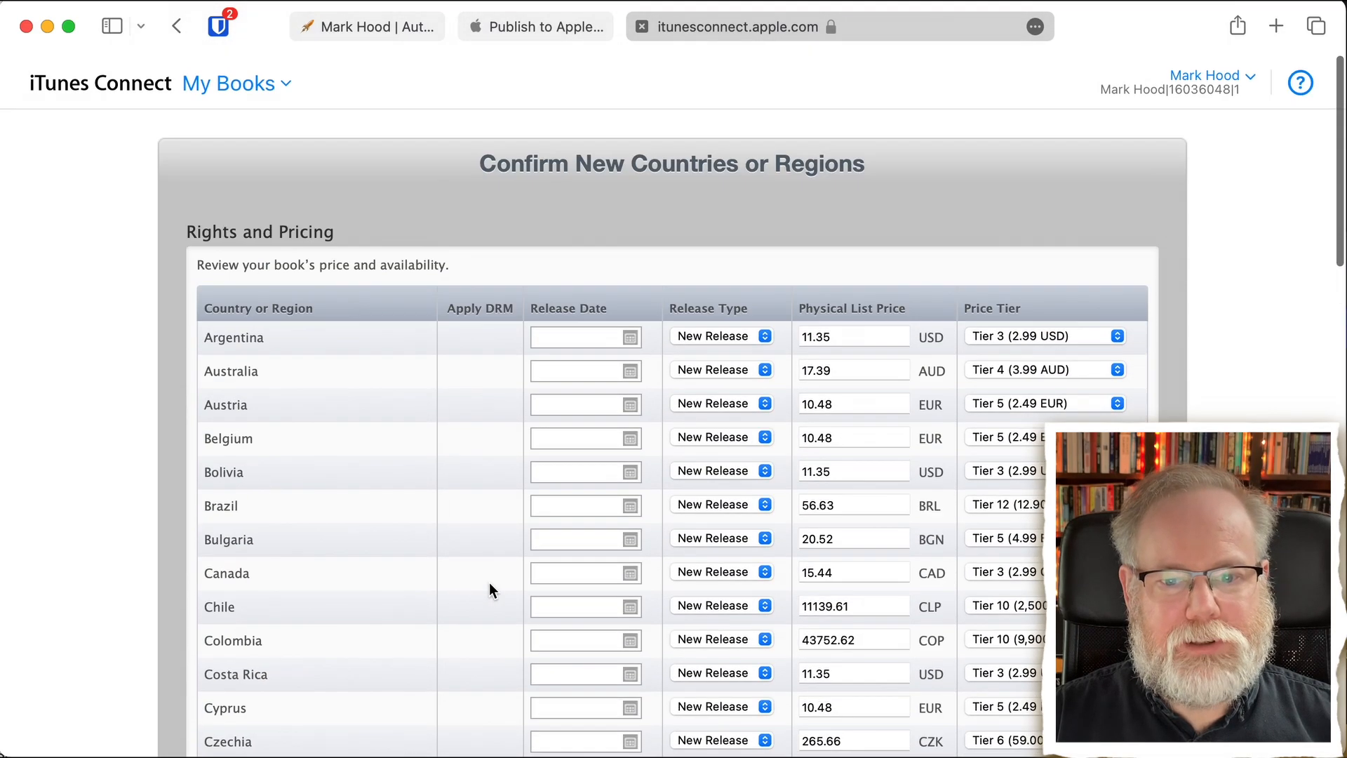
scroll(562, 604, down, 4)
scroll(562, 603, down, 8)
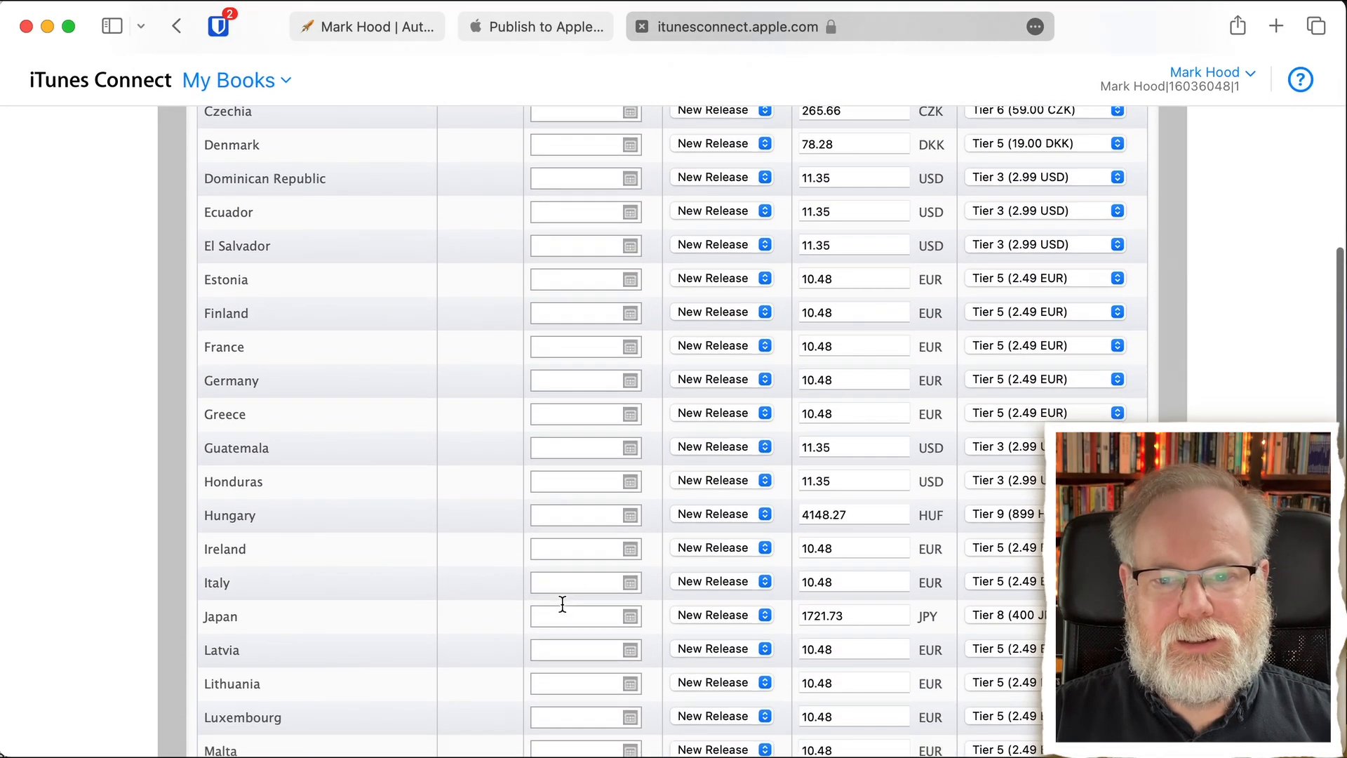
scroll(560, 602, up, 10)
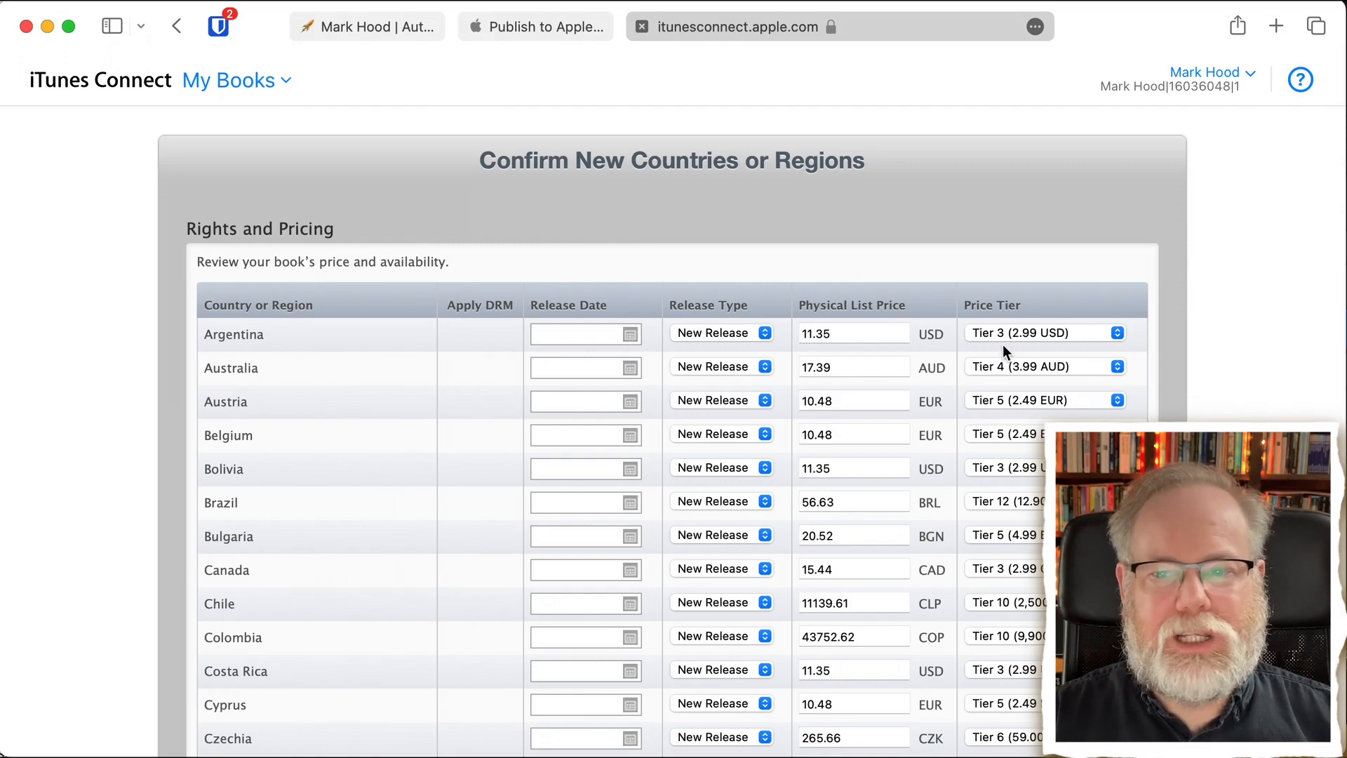
click(1063, 368)
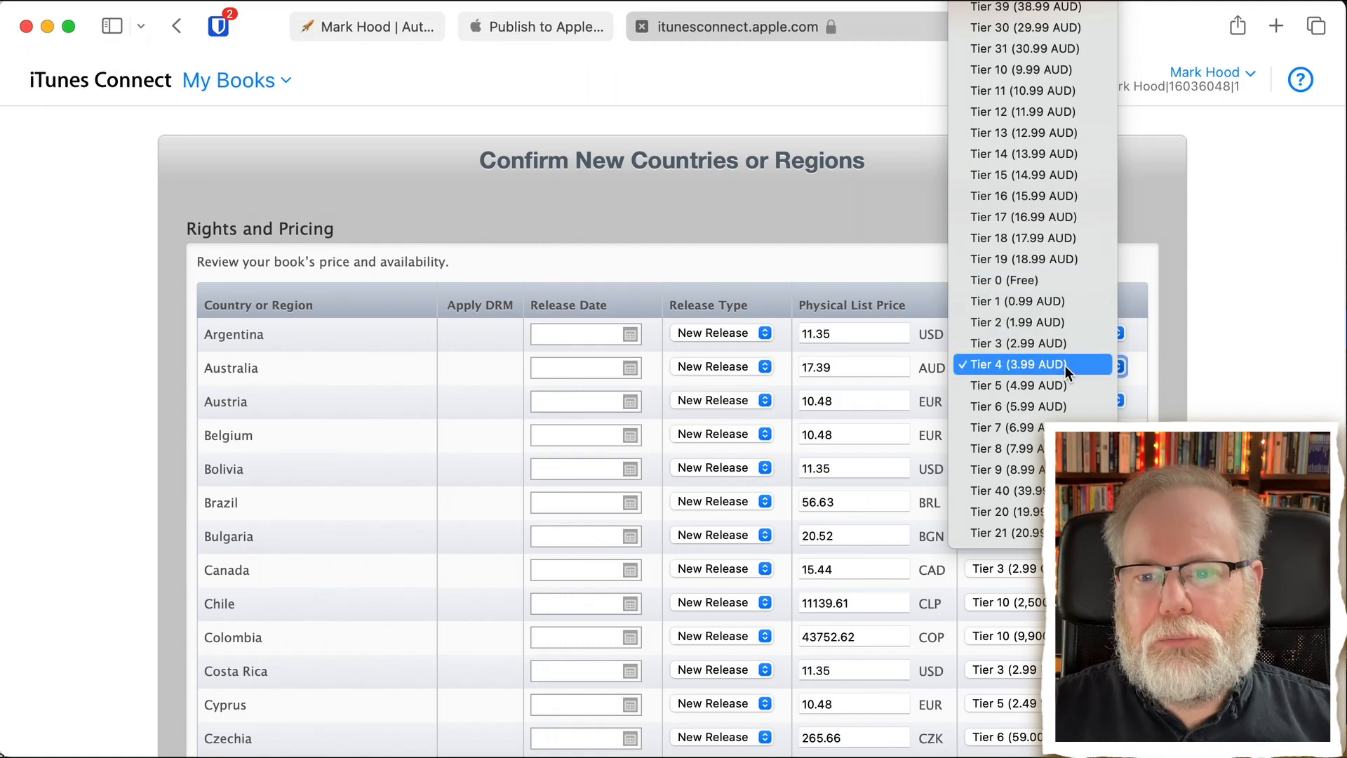
click(1159, 360)
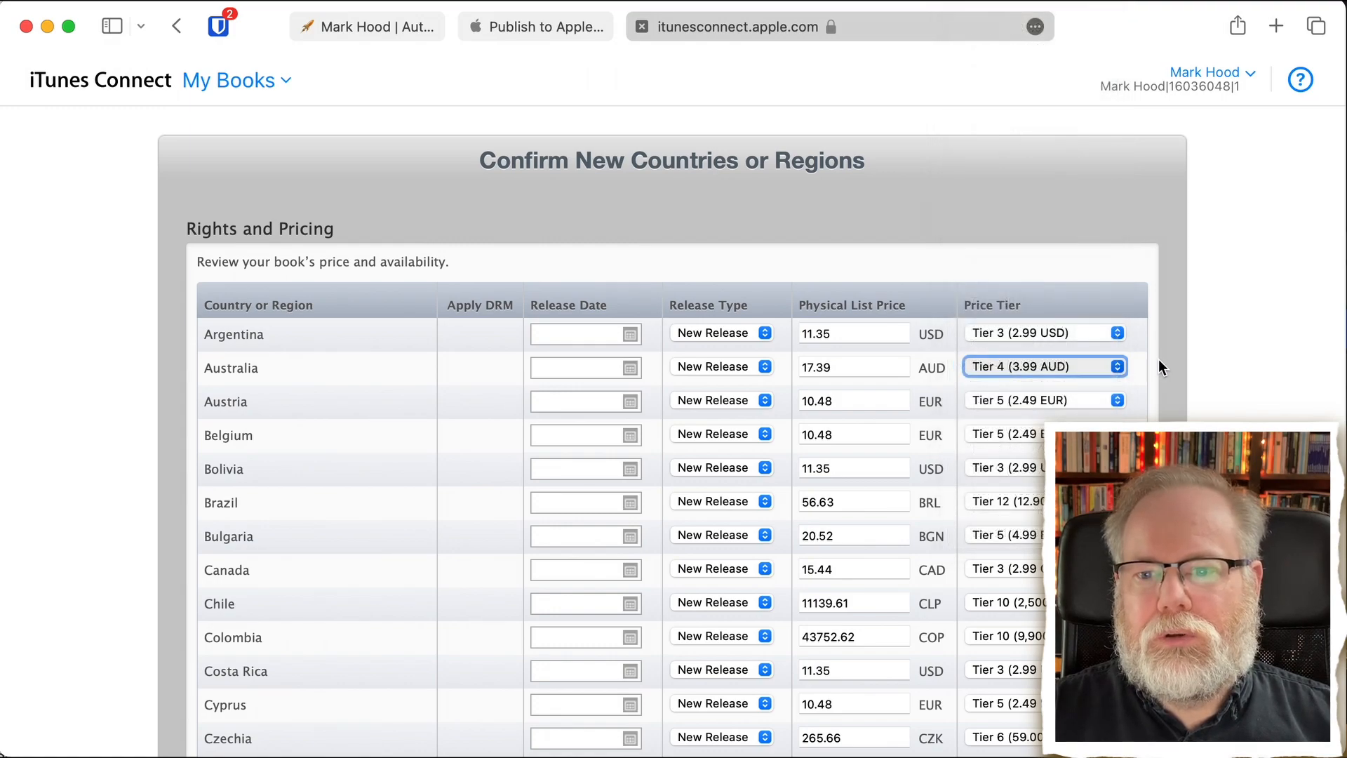
- Check the price tiers for the remaining countries and confirm the new countries and pricing
scroll(674, 432, down, 15)
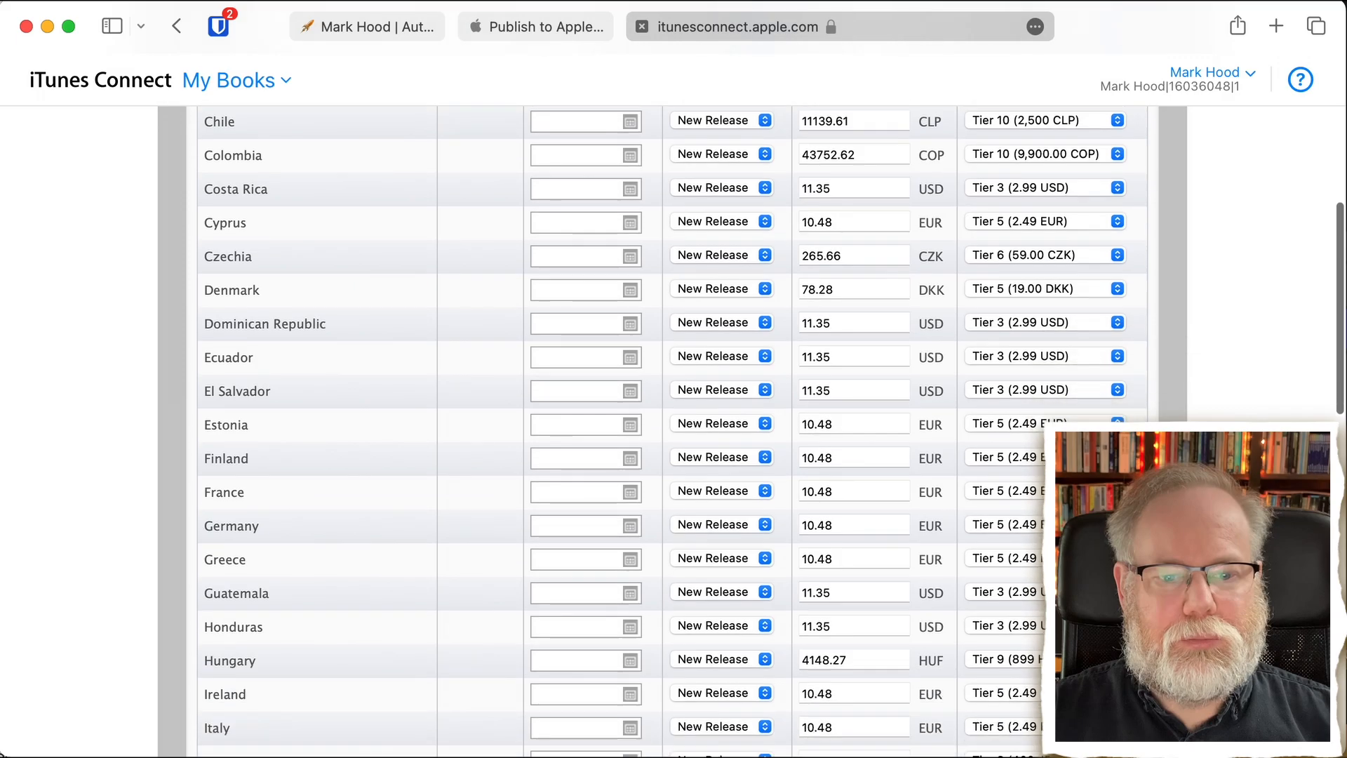
scroll(755, 324, down, 5)
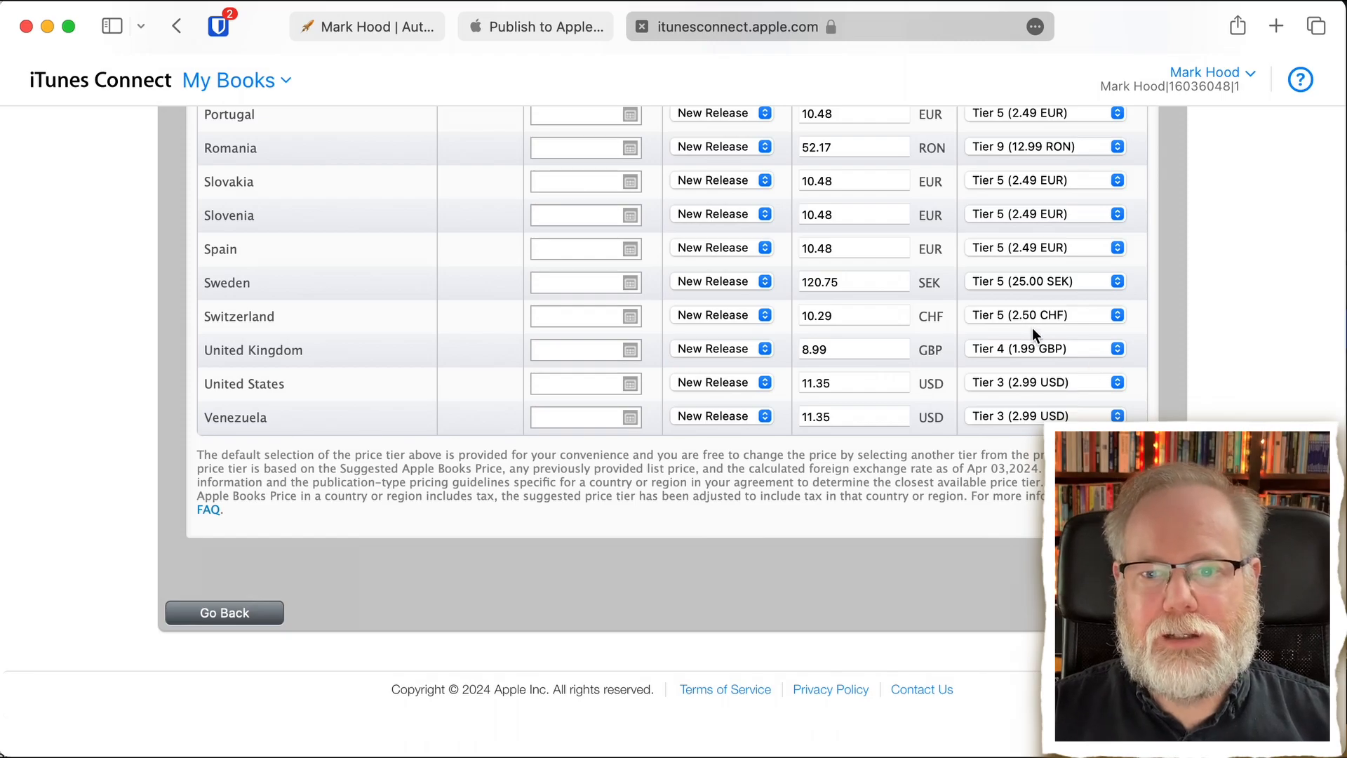
scroll(1029, 318, up, 6)
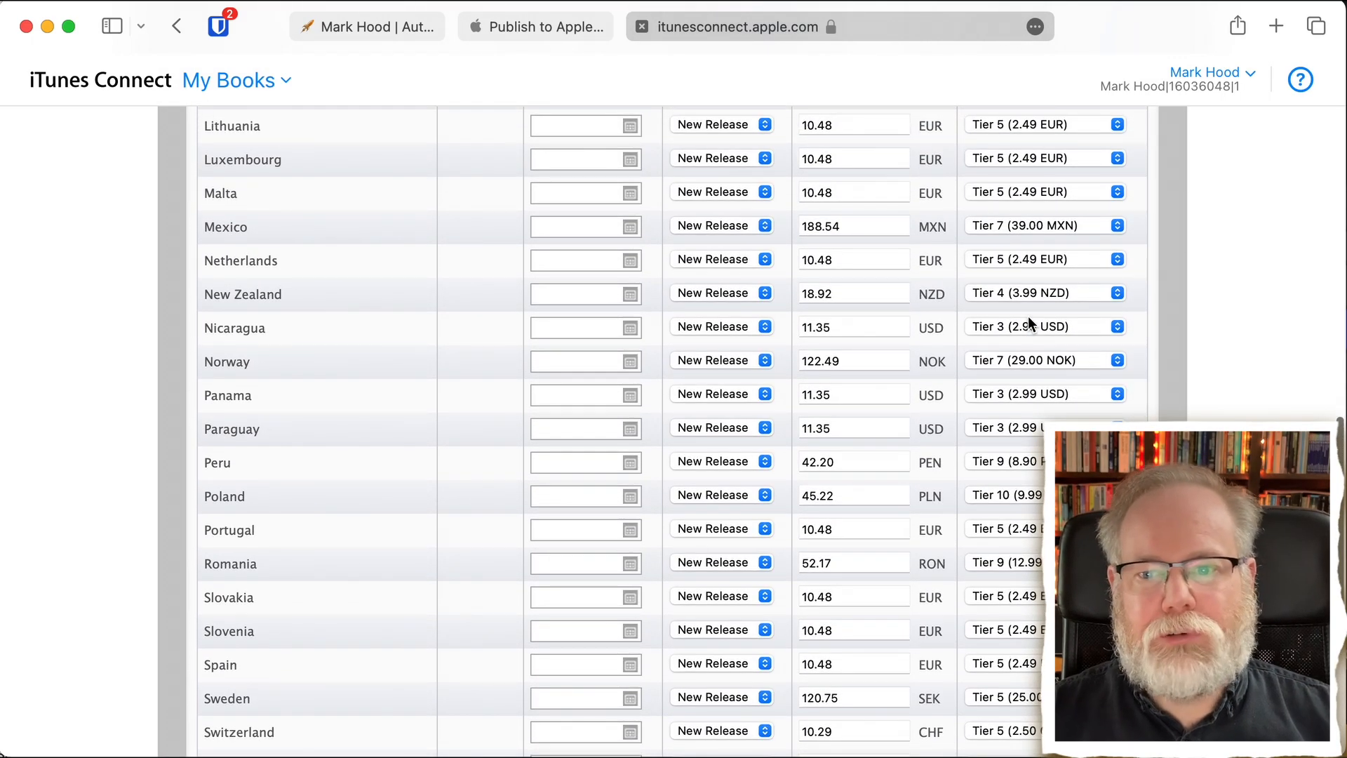
scroll(1029, 315, up, 15)
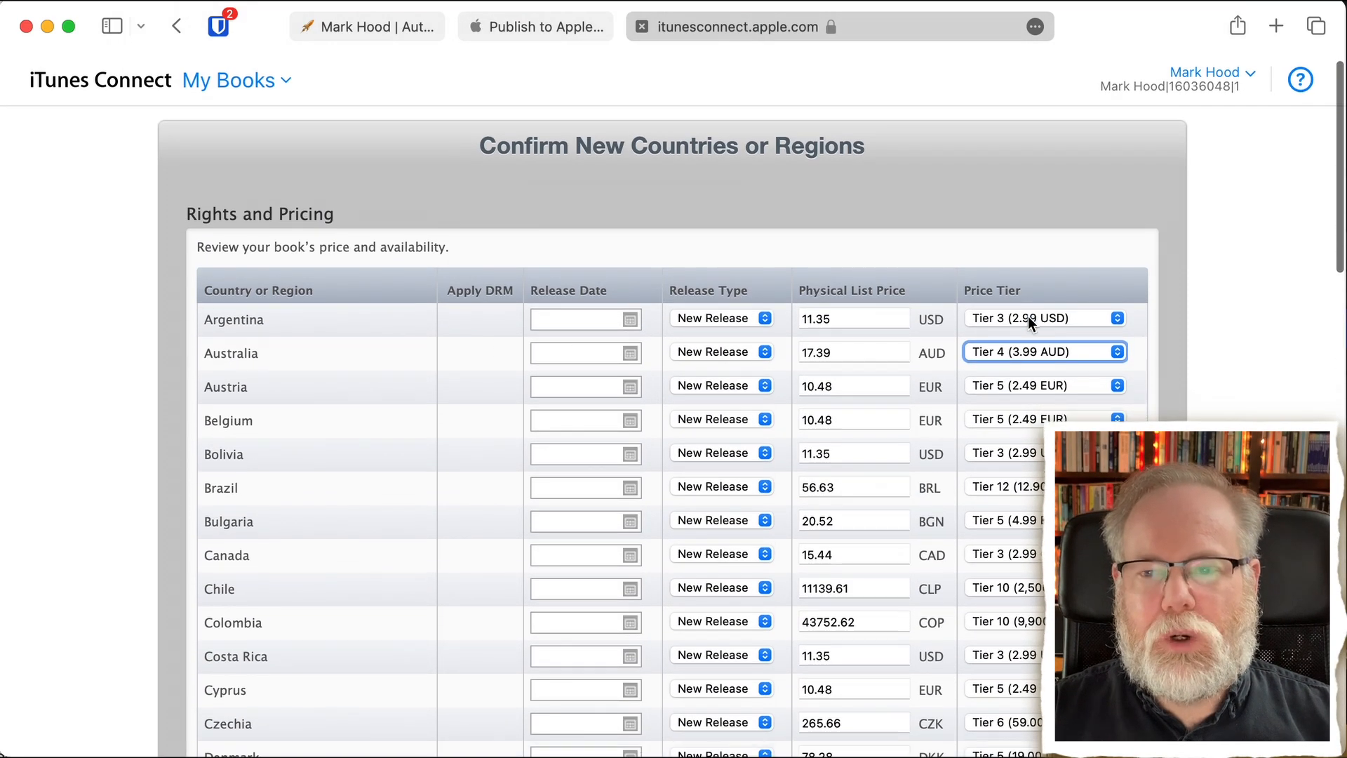
scroll(1029, 315, down, 20)
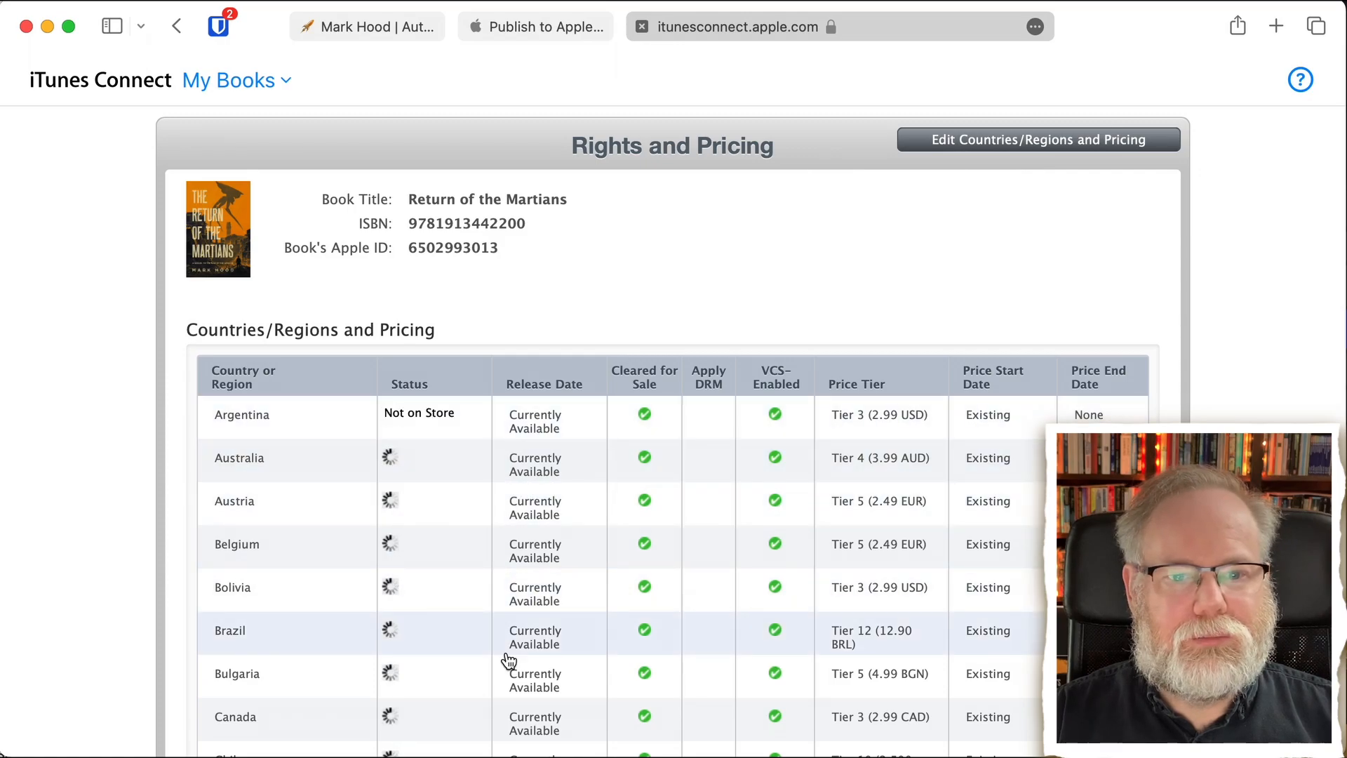
- Review each country's store status, release date, sale clearance, VCS setting and price tier in the saved rights and pricing
scroll(508, 661, down, 3)
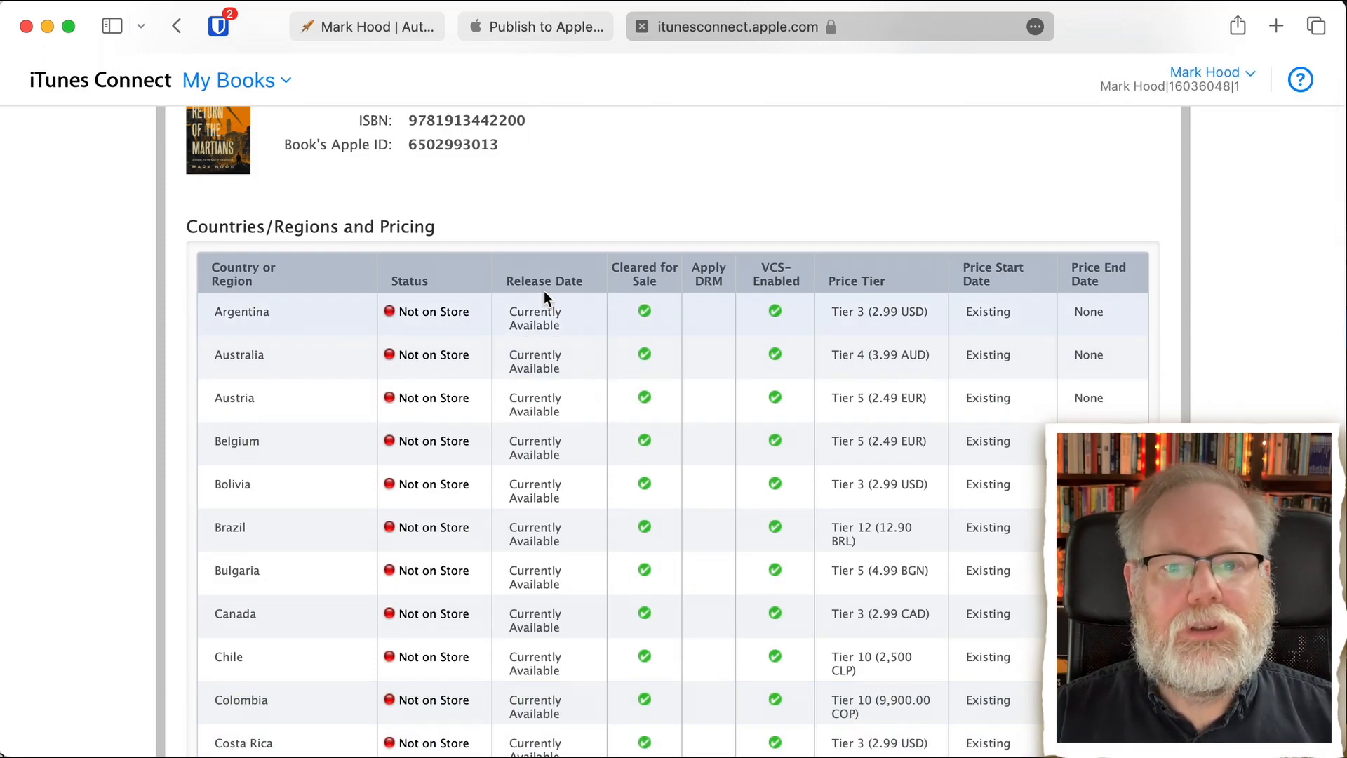
scroll(542, 492, down, 5)
scroll(538, 513, down, 20)
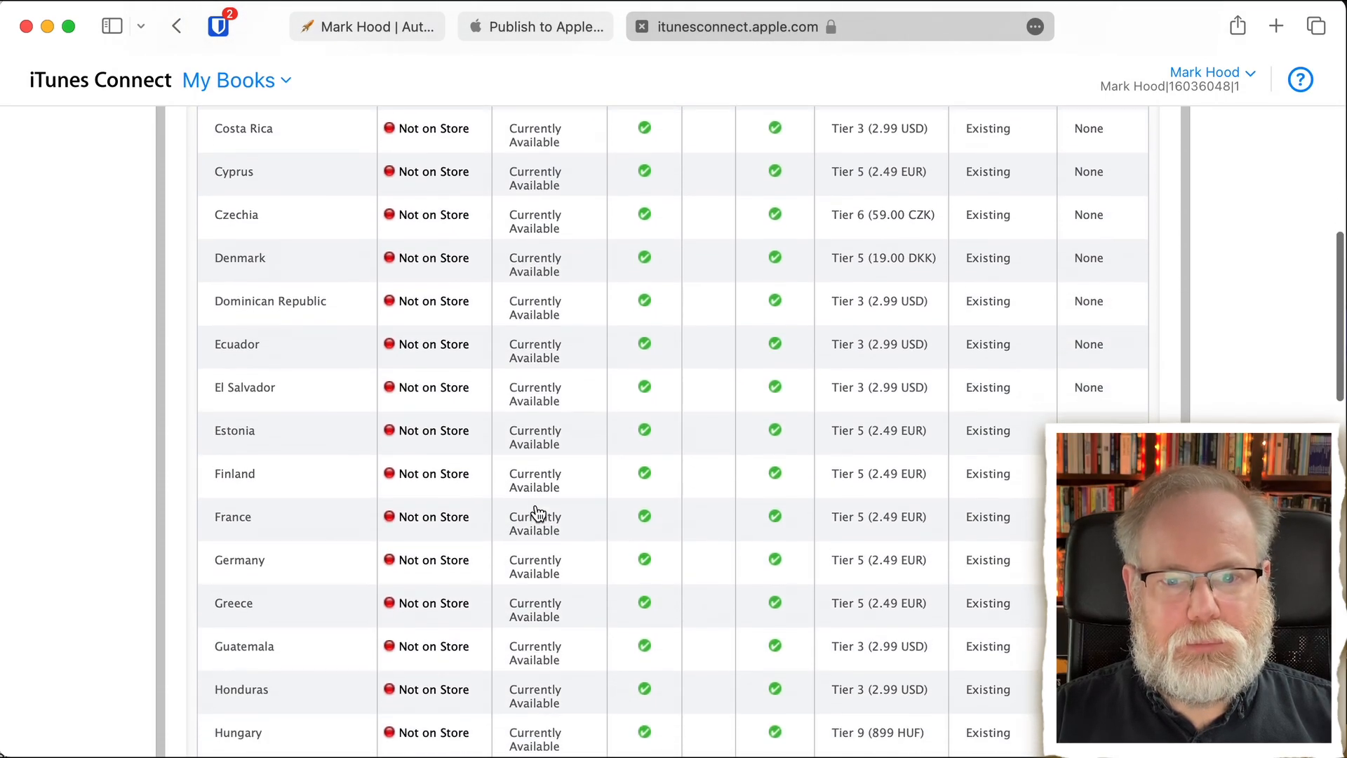
scroll(537, 514, down, 10)
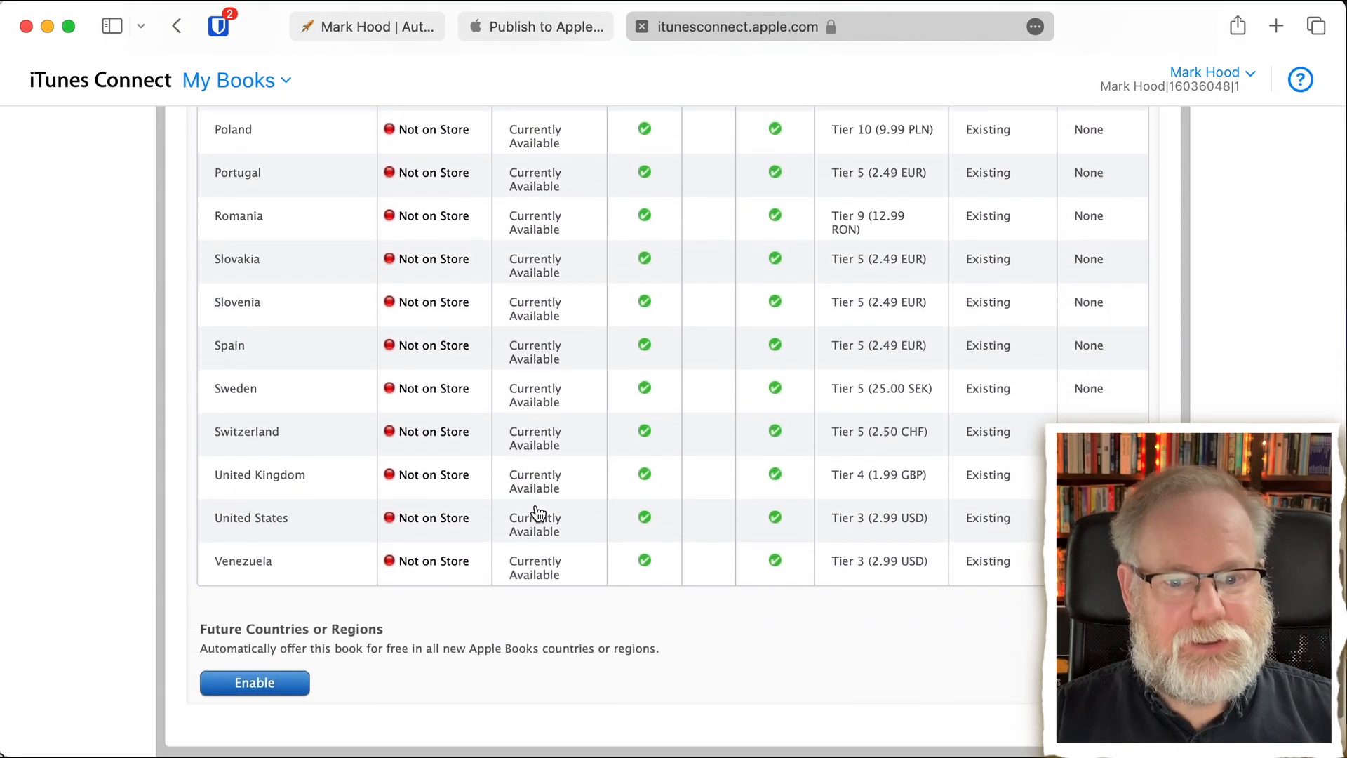
scroll(536, 504, up, 3)
scroll(536, 504, up, 20)
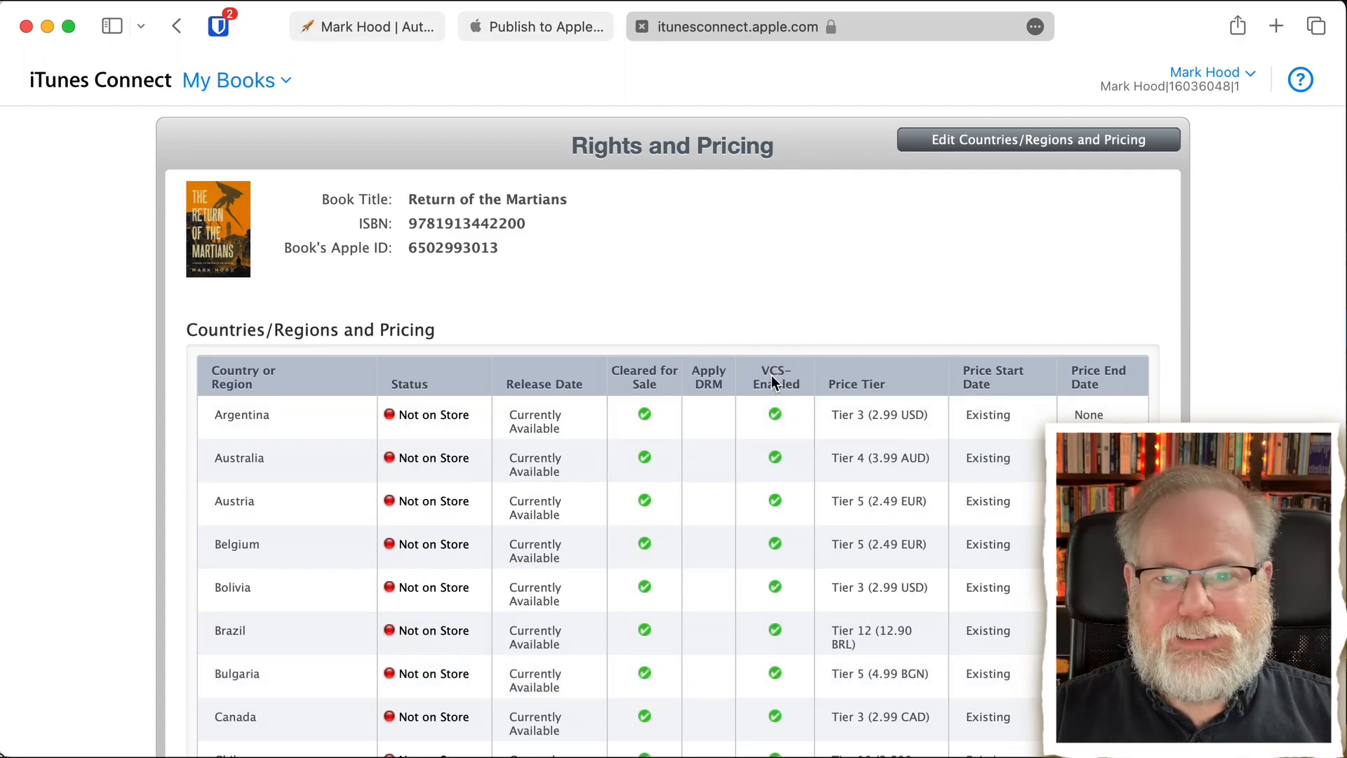
scroll(776, 520, down, 2)
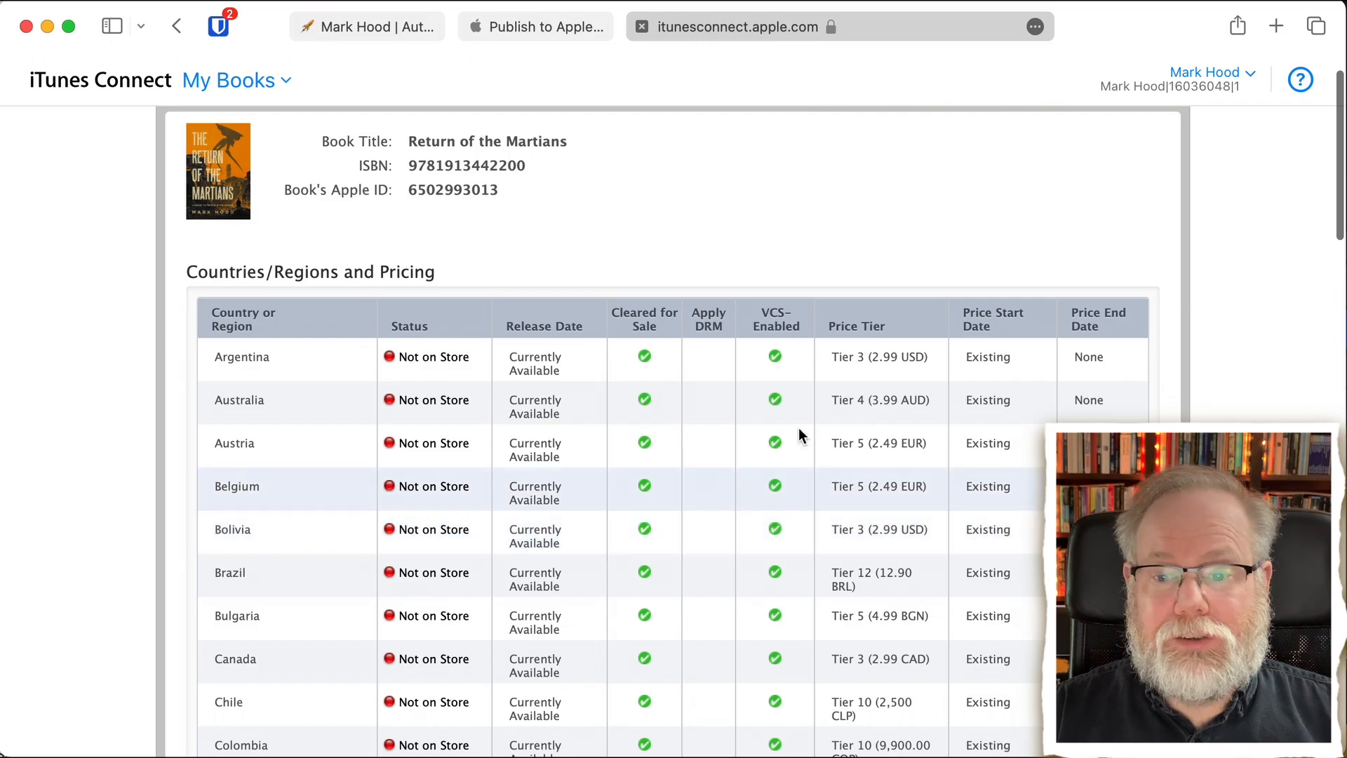
scroll(842, 601, down, 1)
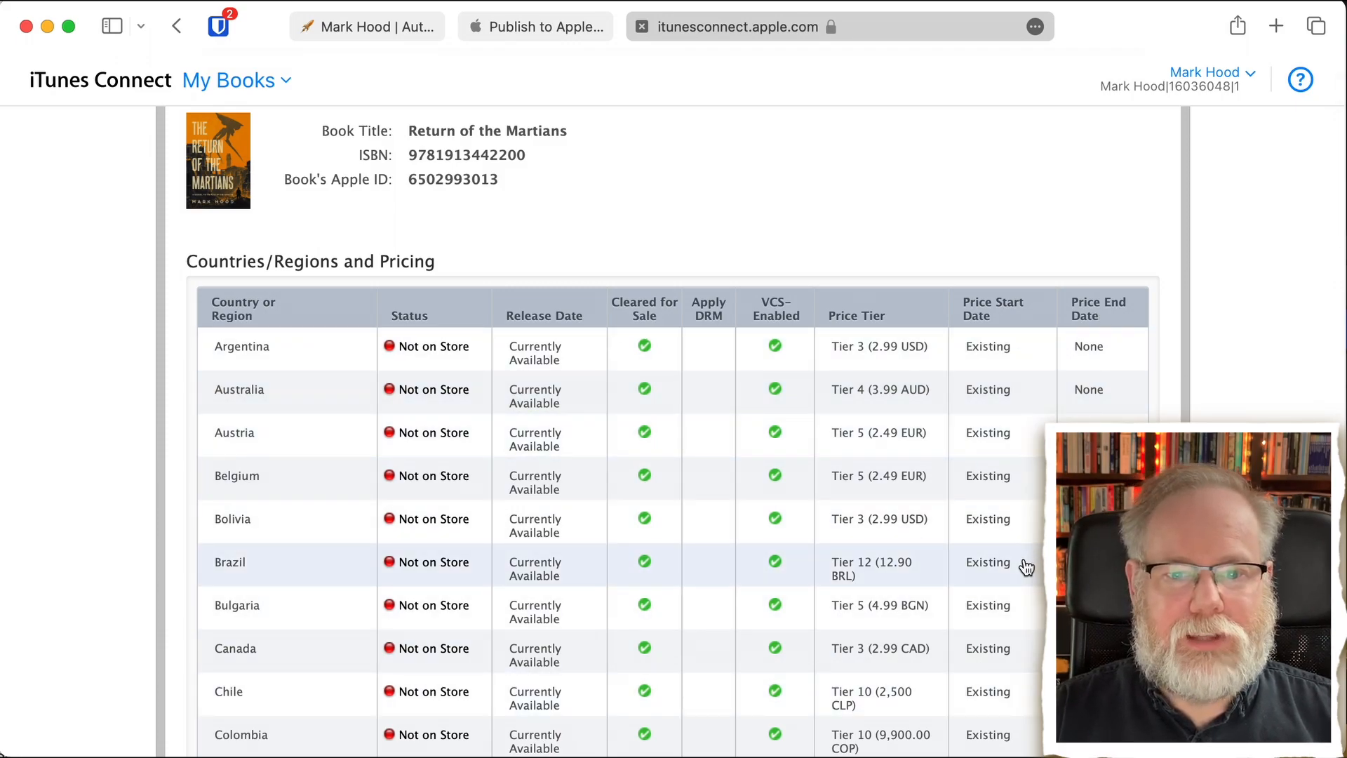
- Enable automatically offering the book in all new Apple Books countries or regions
scroll(294, 526, down, 10)
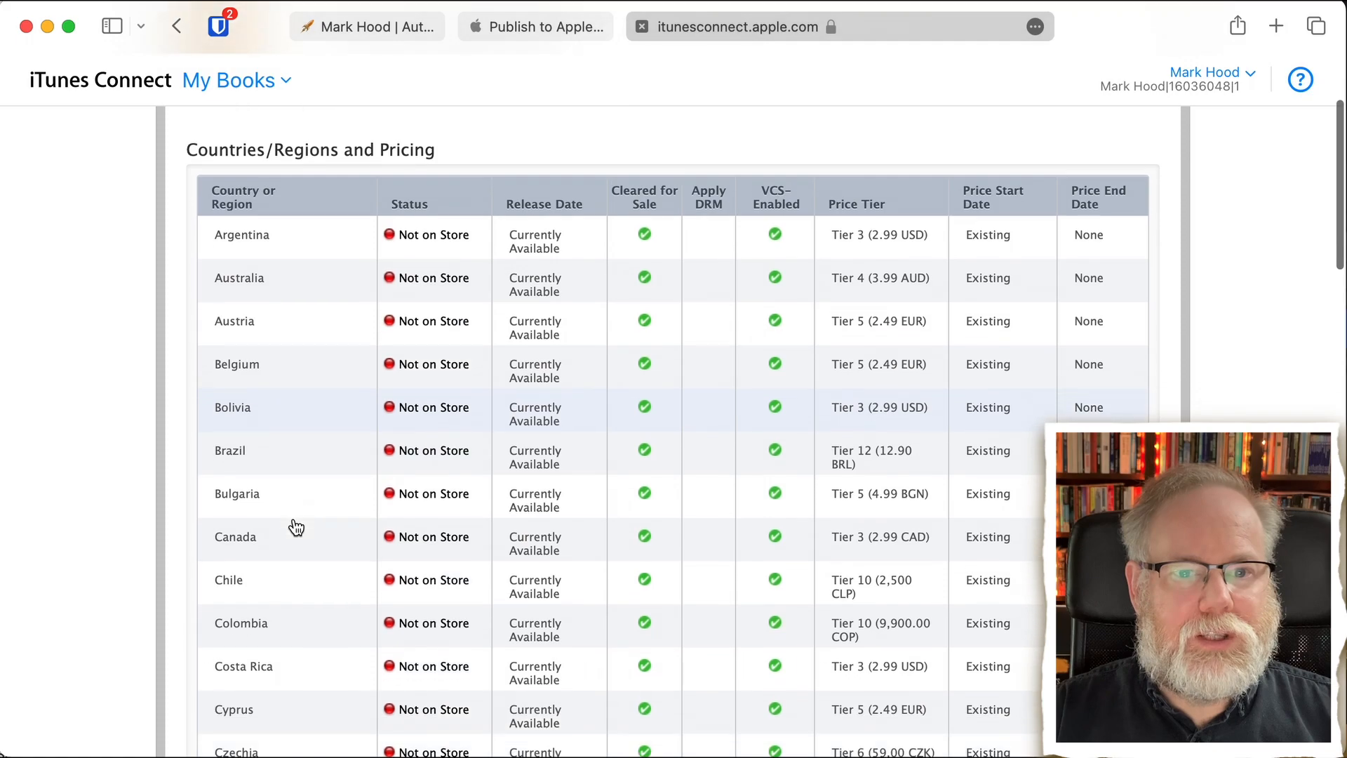
scroll(296, 527, down, 20)
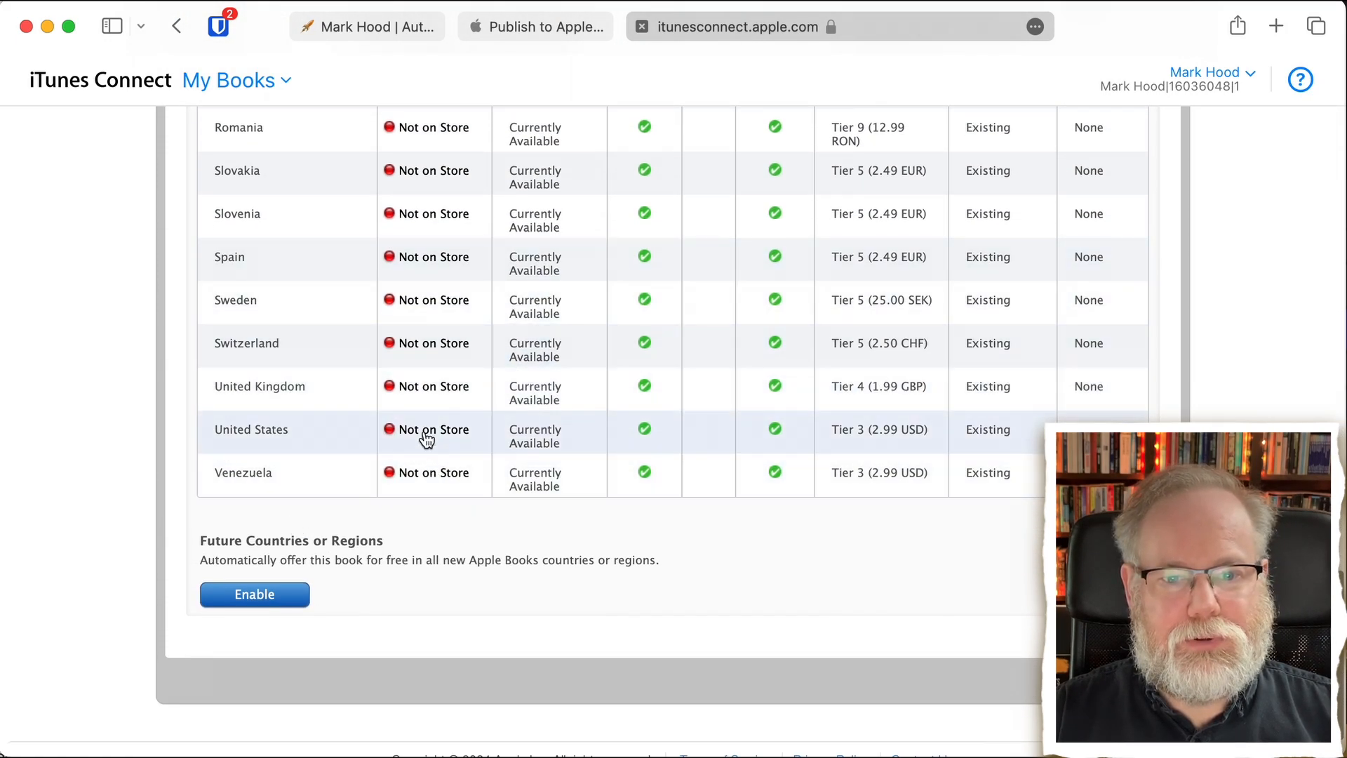
scroll(427, 436, down, 2)
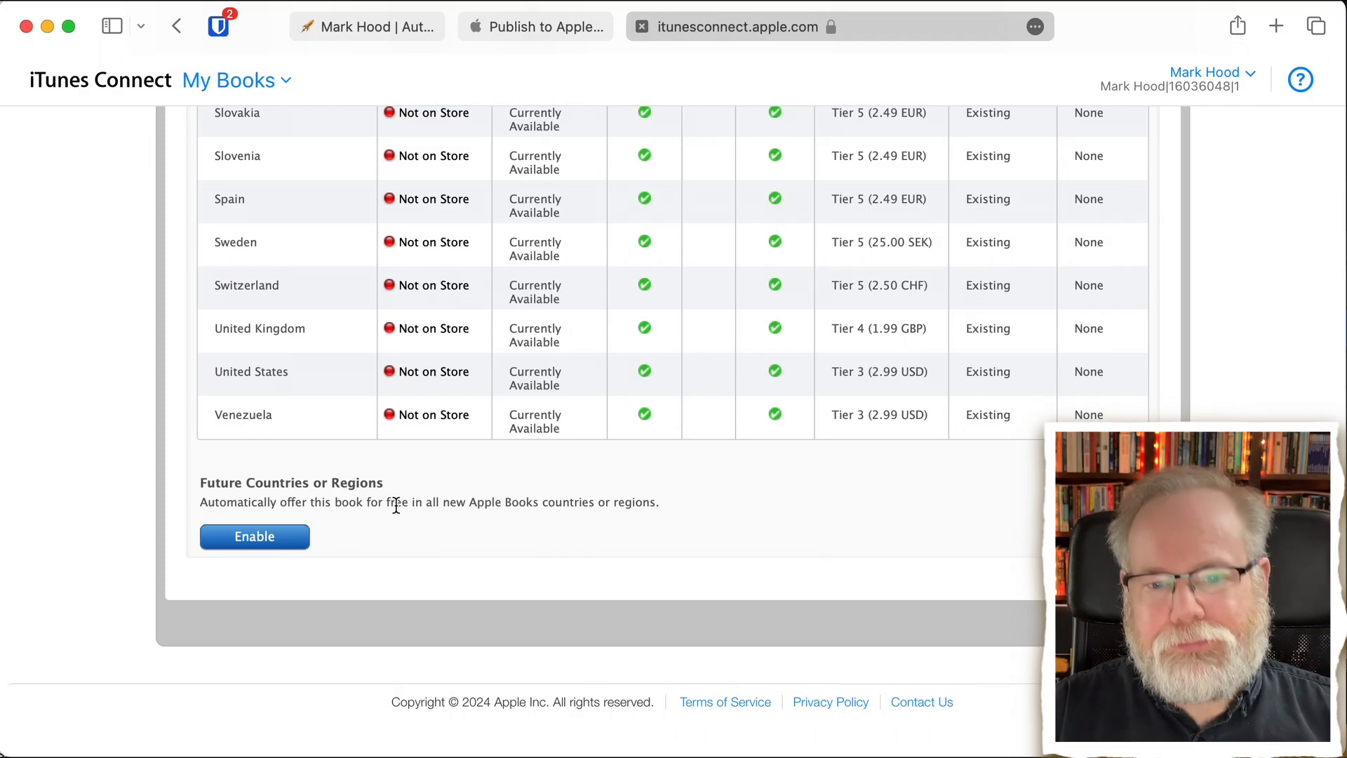
click(260, 539)
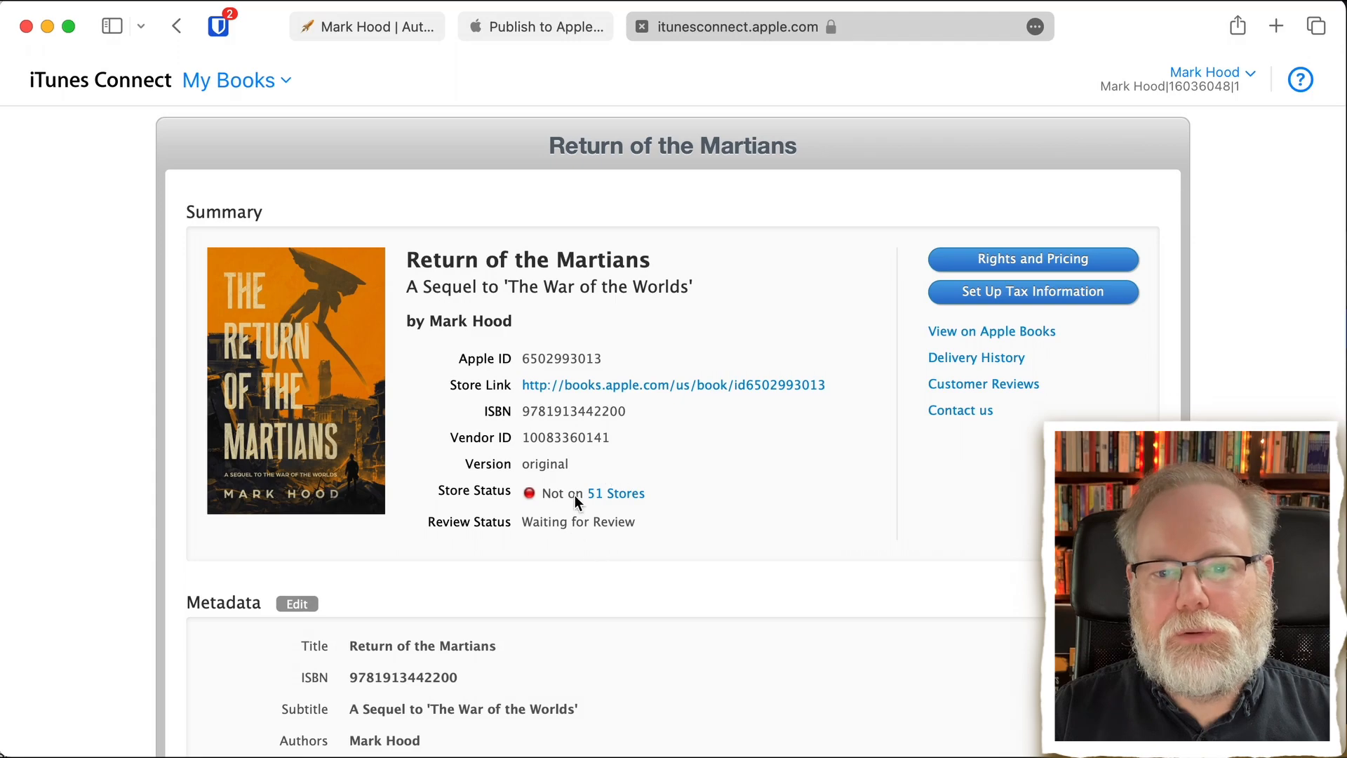
- Check the book's store status, review status, metadata, uploaded EPUB files and cover art on its summary page
mouse_move(543, 527)
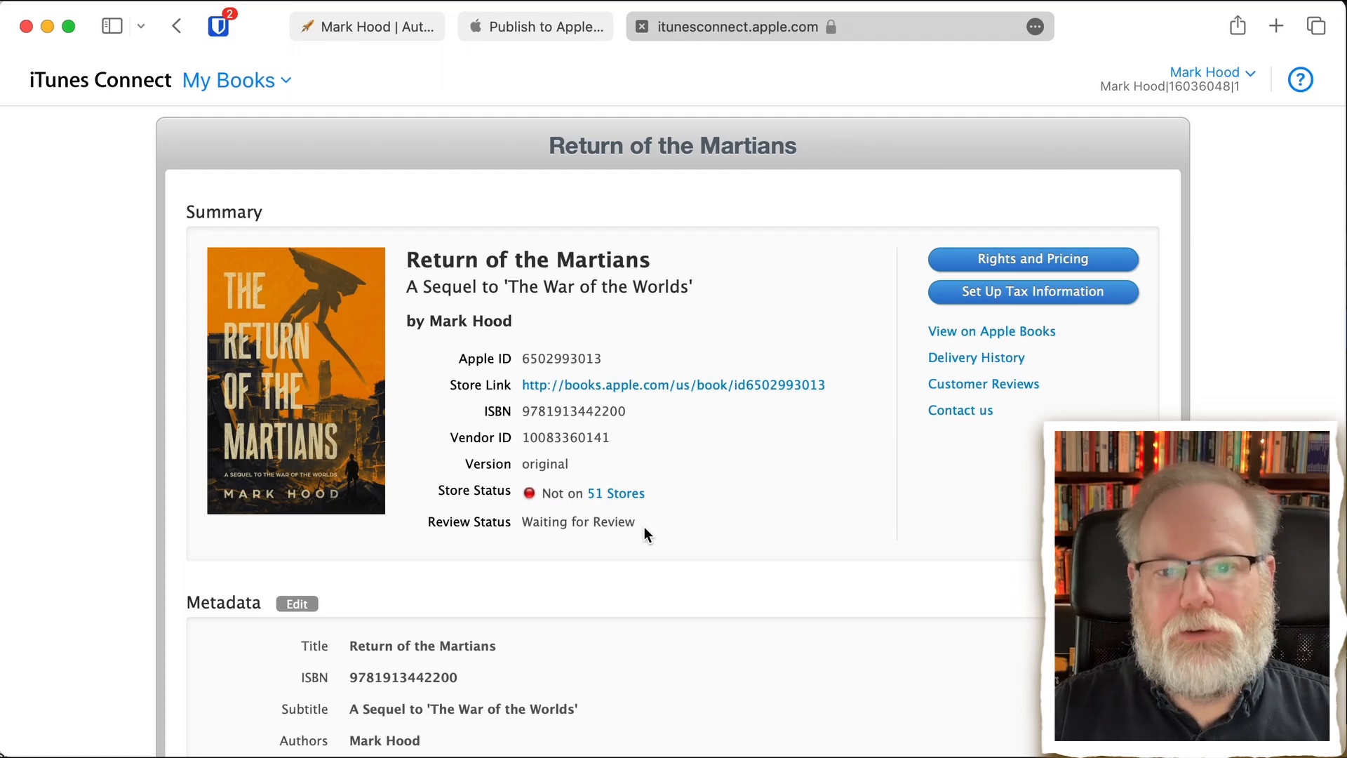
scroll(646, 533, down, 7)
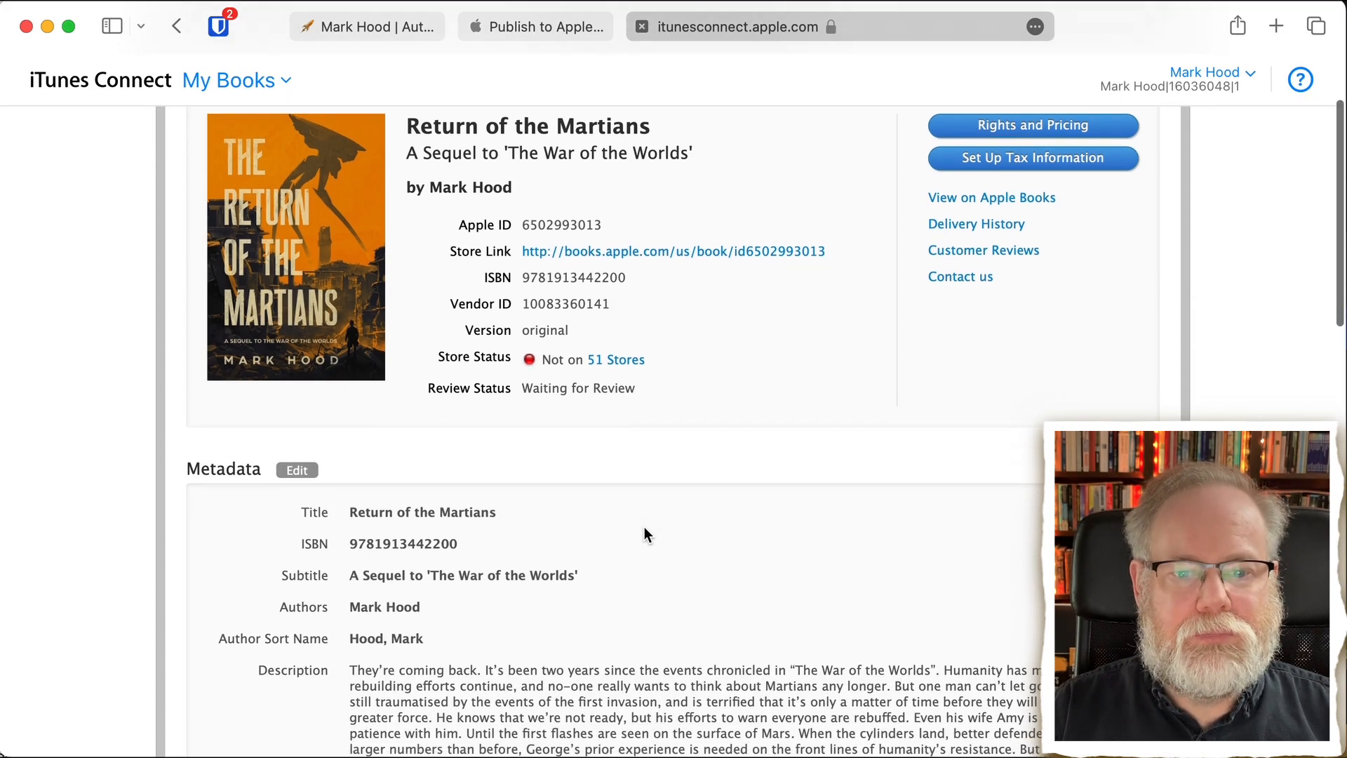
scroll(644, 534, down, 8)
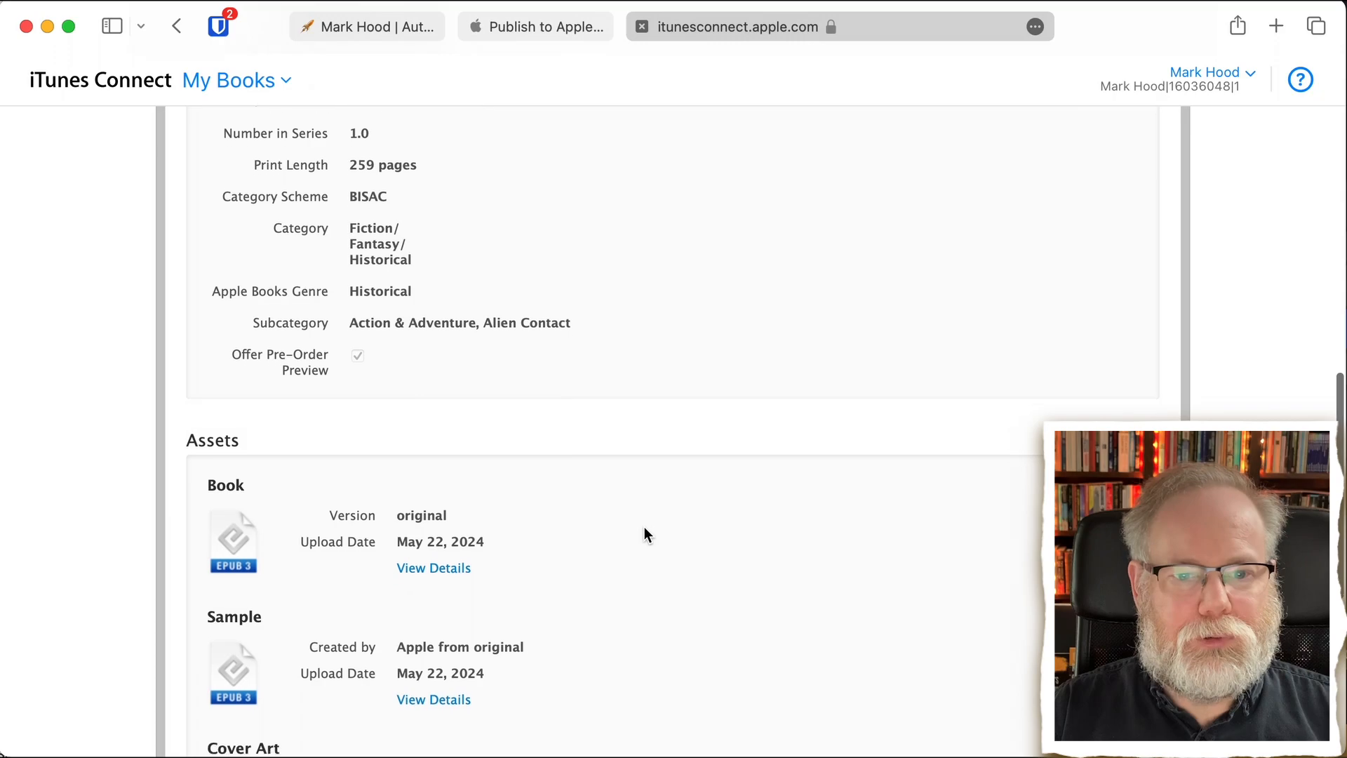
scroll(644, 535, down, 7)
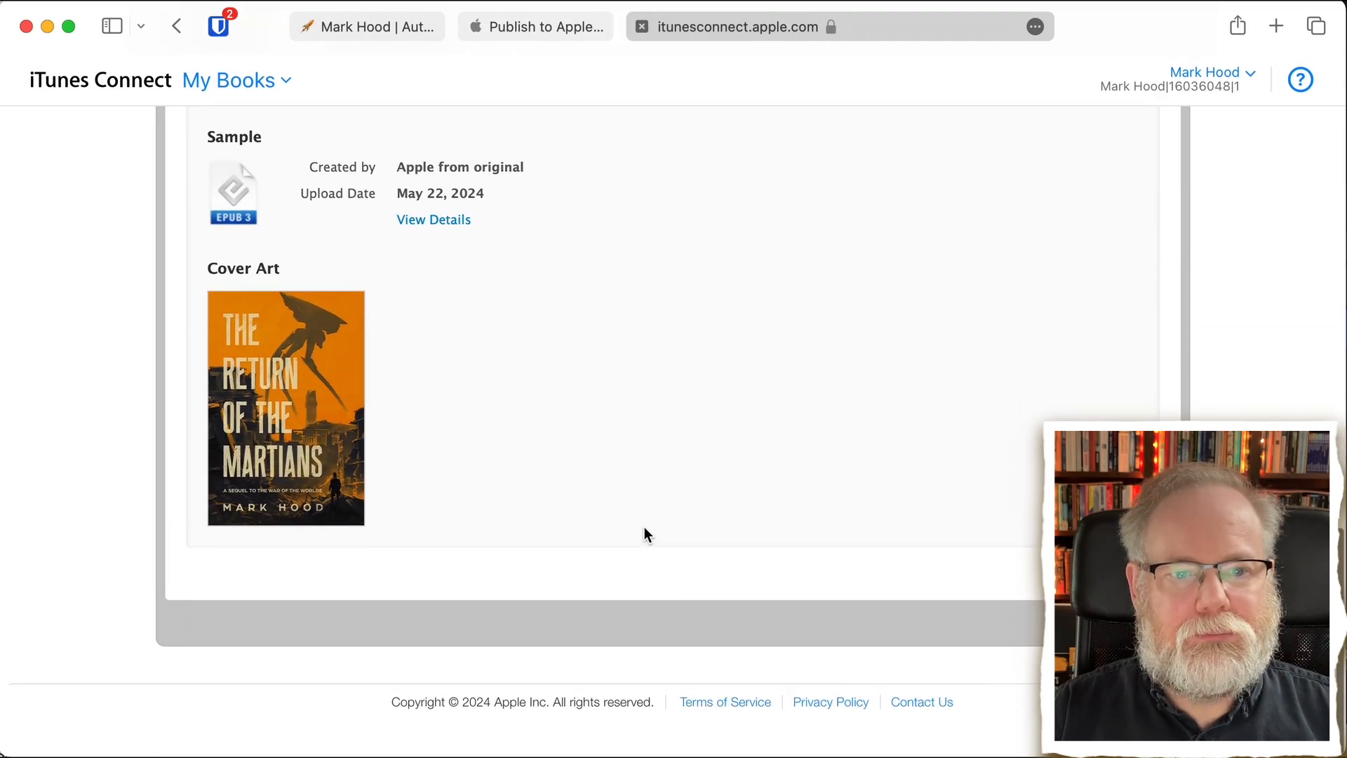
scroll(644, 534, up, 14)
scroll(646, 535, up, 8)
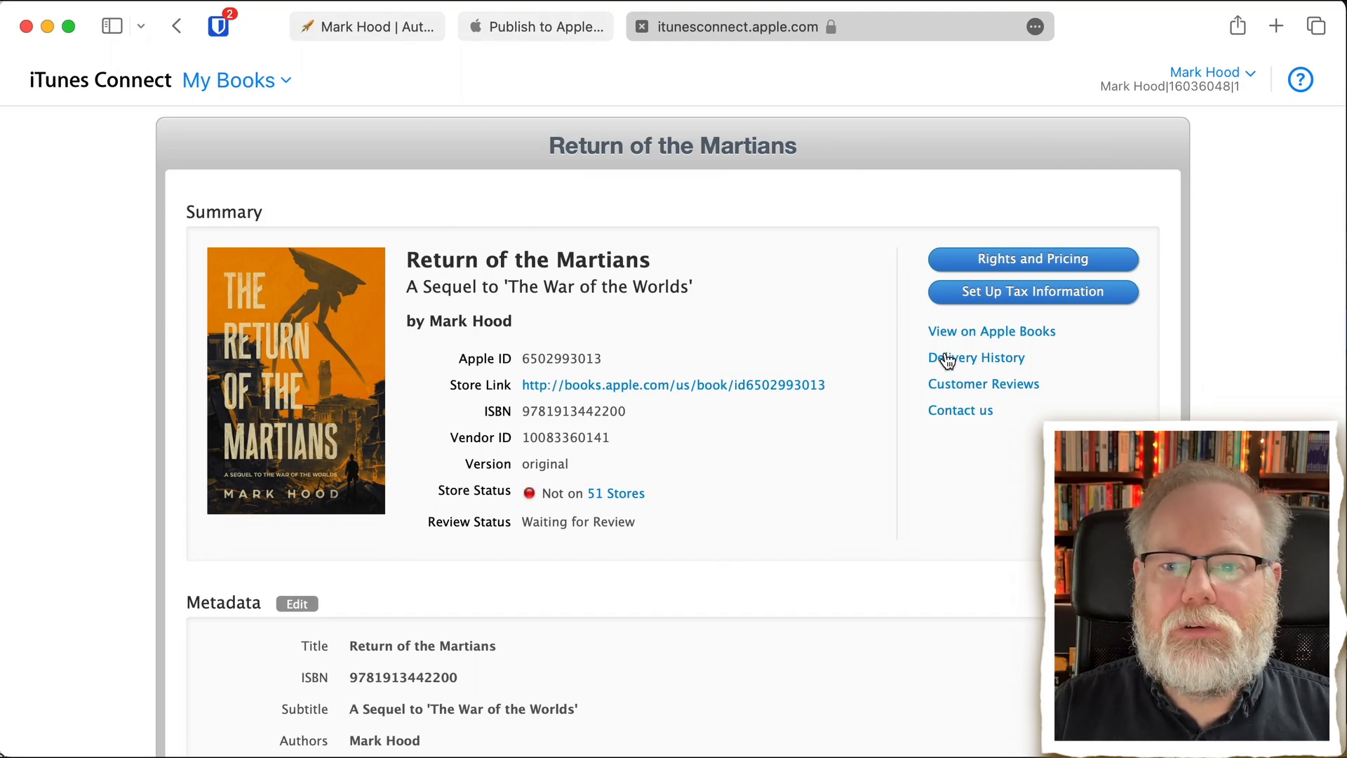
- Return to the My Books overview and open the details page of Return of the Martians
click(228, 81)
click(98, 184)
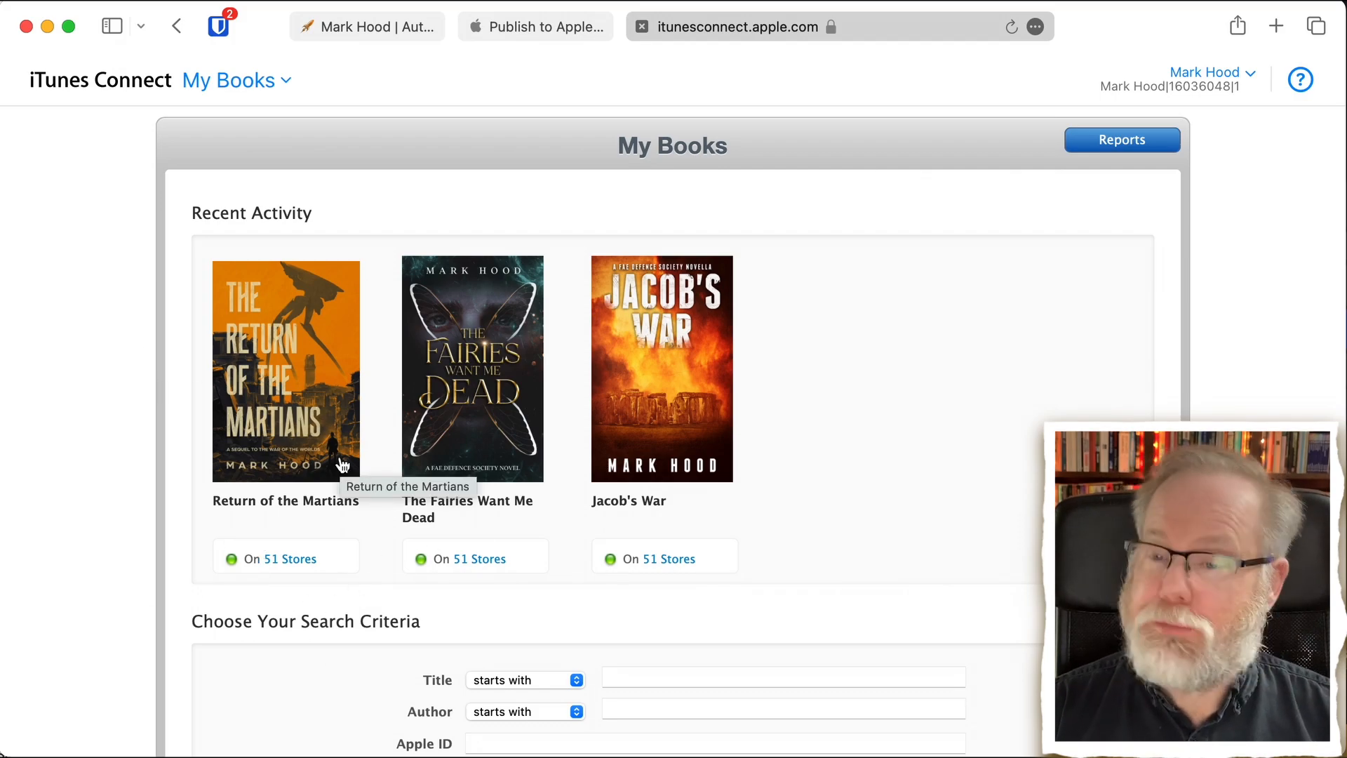
click(285, 407)
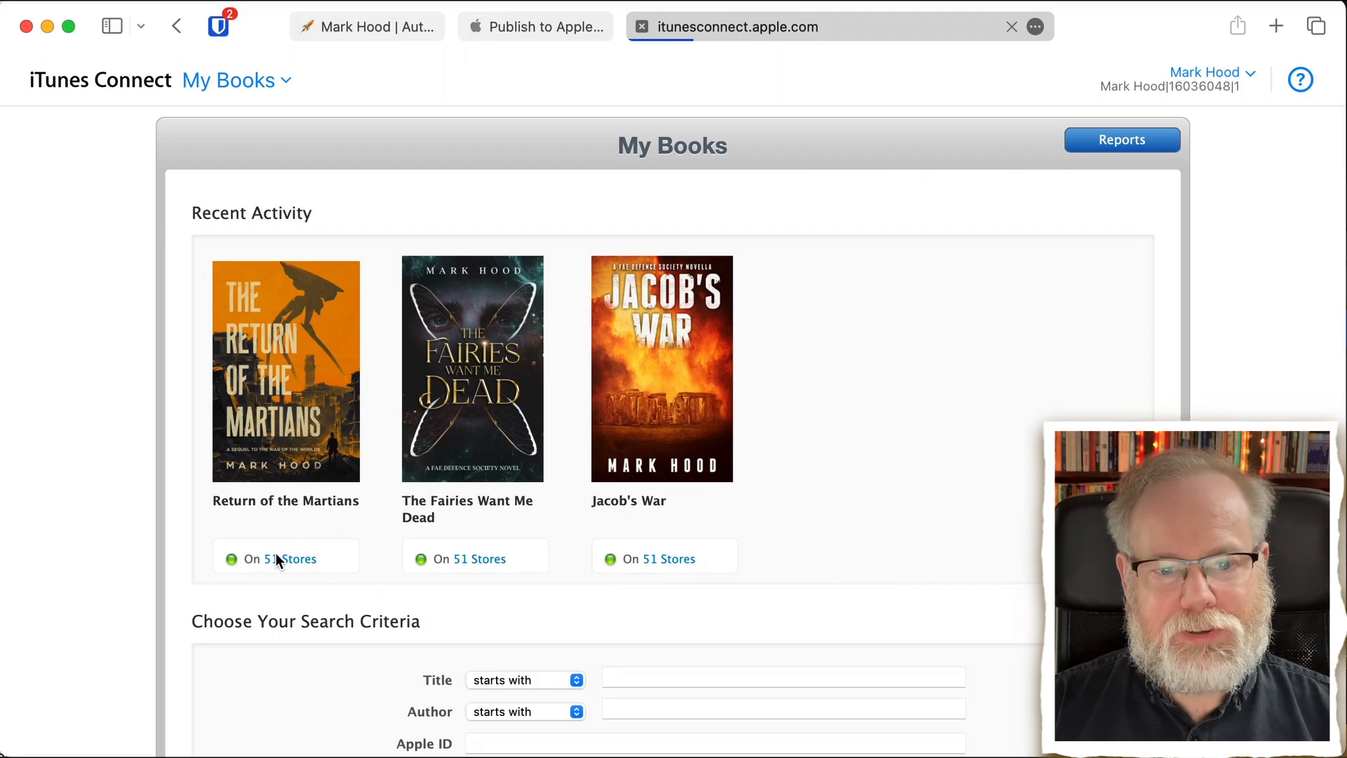
click(298, 563)
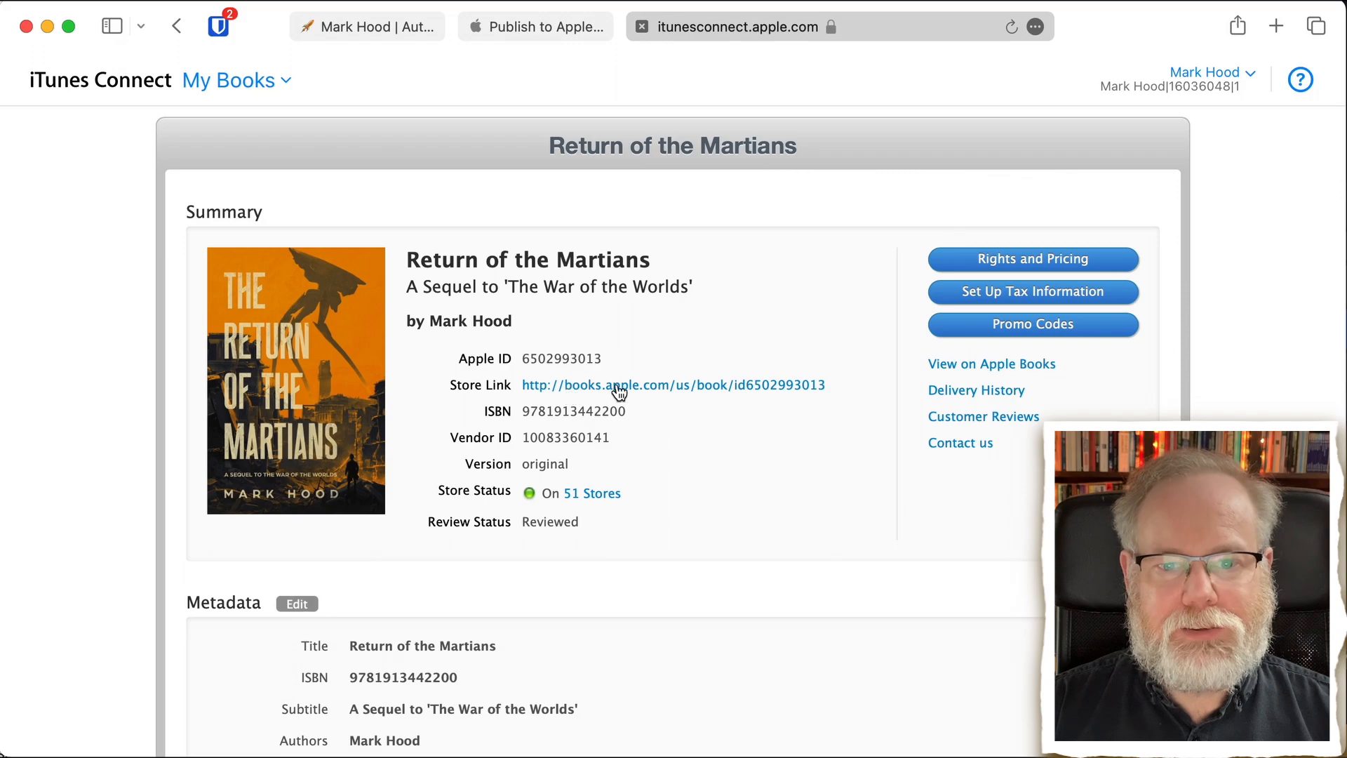
- Open the book's store link to inspect its Apple Books listing and return to iTunes Connect
click(673, 388)
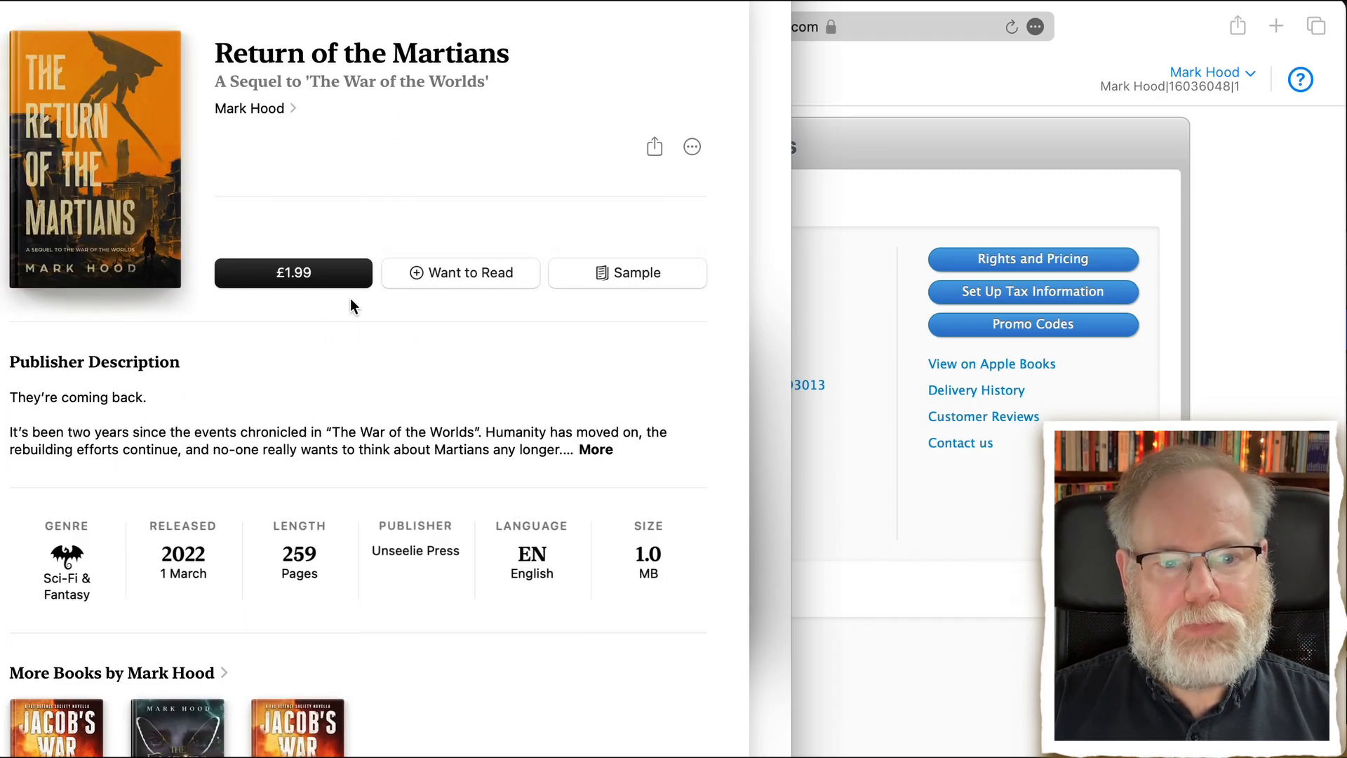
scroll(334, 476, down, 5)
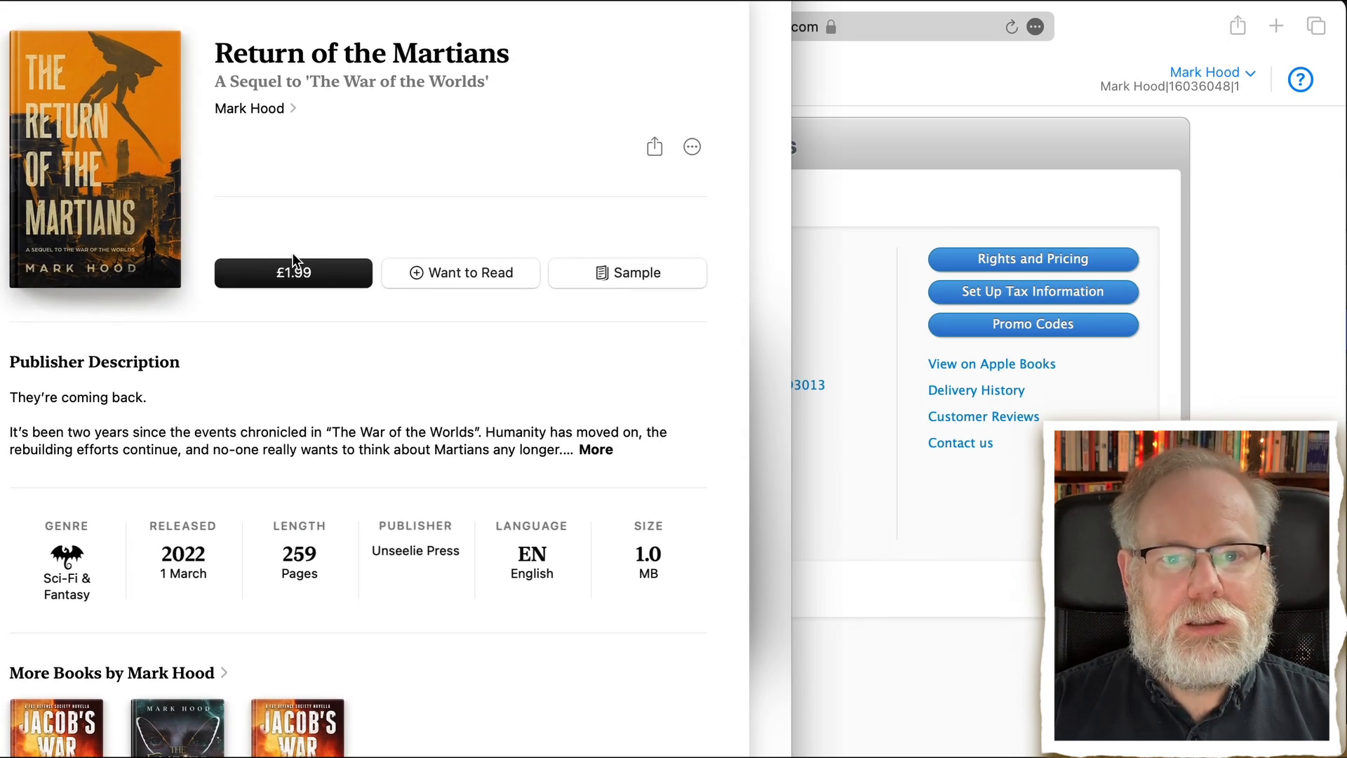
click(882, 477)
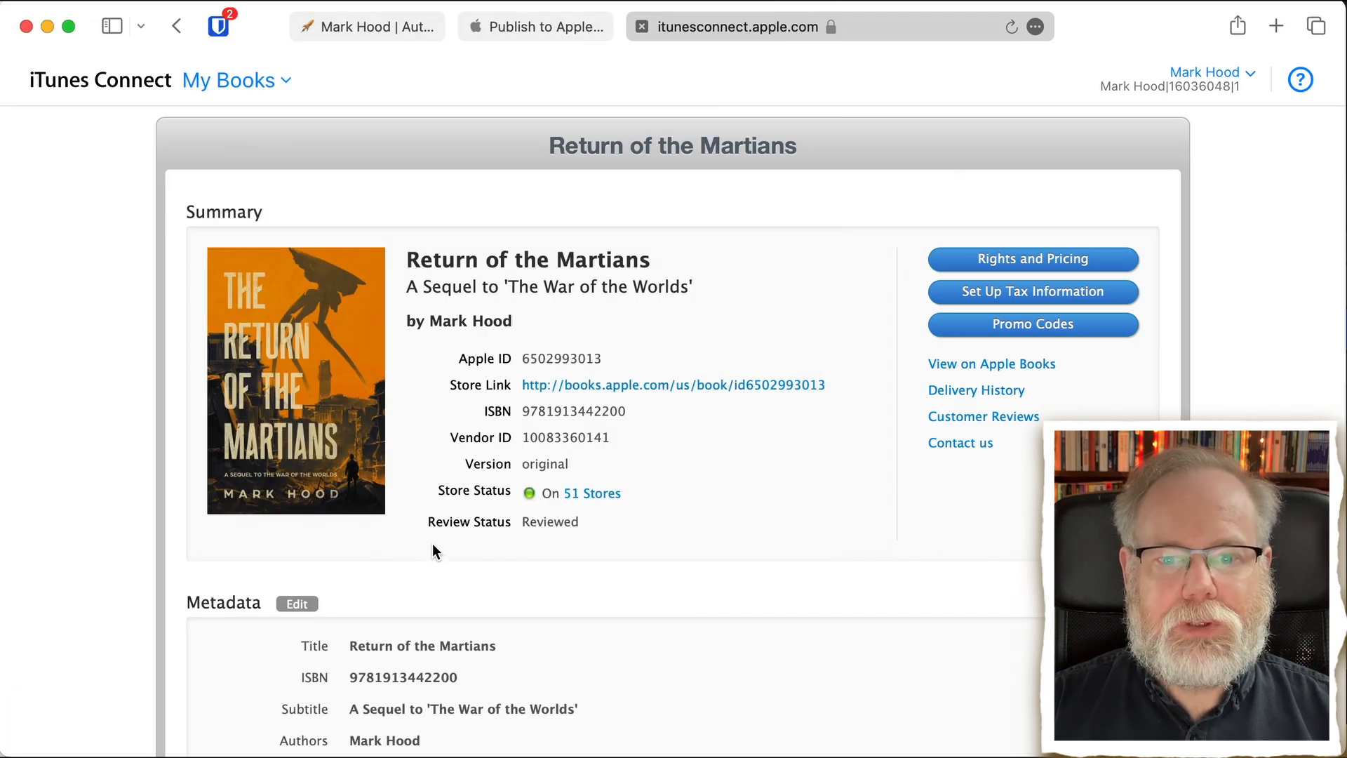
- Look over the book's metadata and view the list of stores where it is available
scroll(511, 576, down, 5)
scroll(511, 577, down, 5)
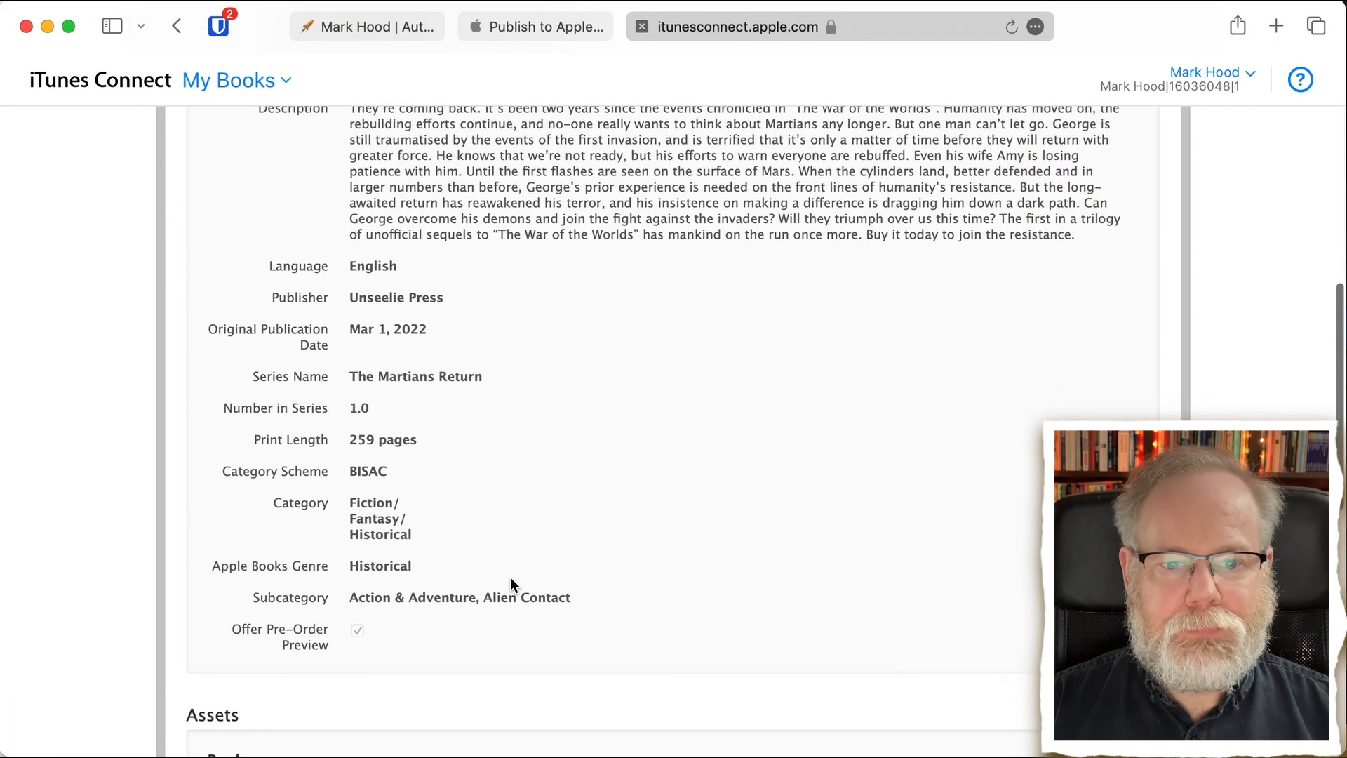
scroll(511, 577, up, 7)
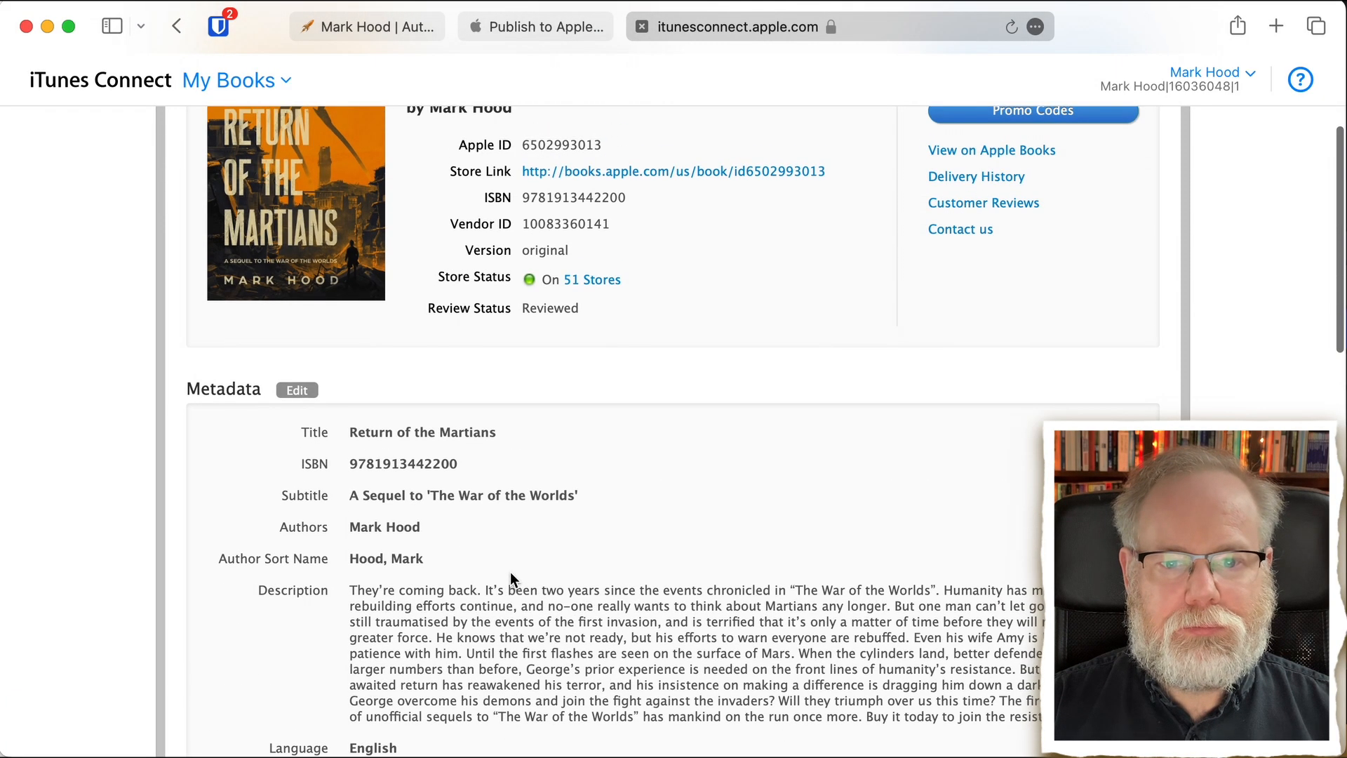
click(602, 284)
scroll(537, 349, down, 2)
scroll(539, 351, down, 15)
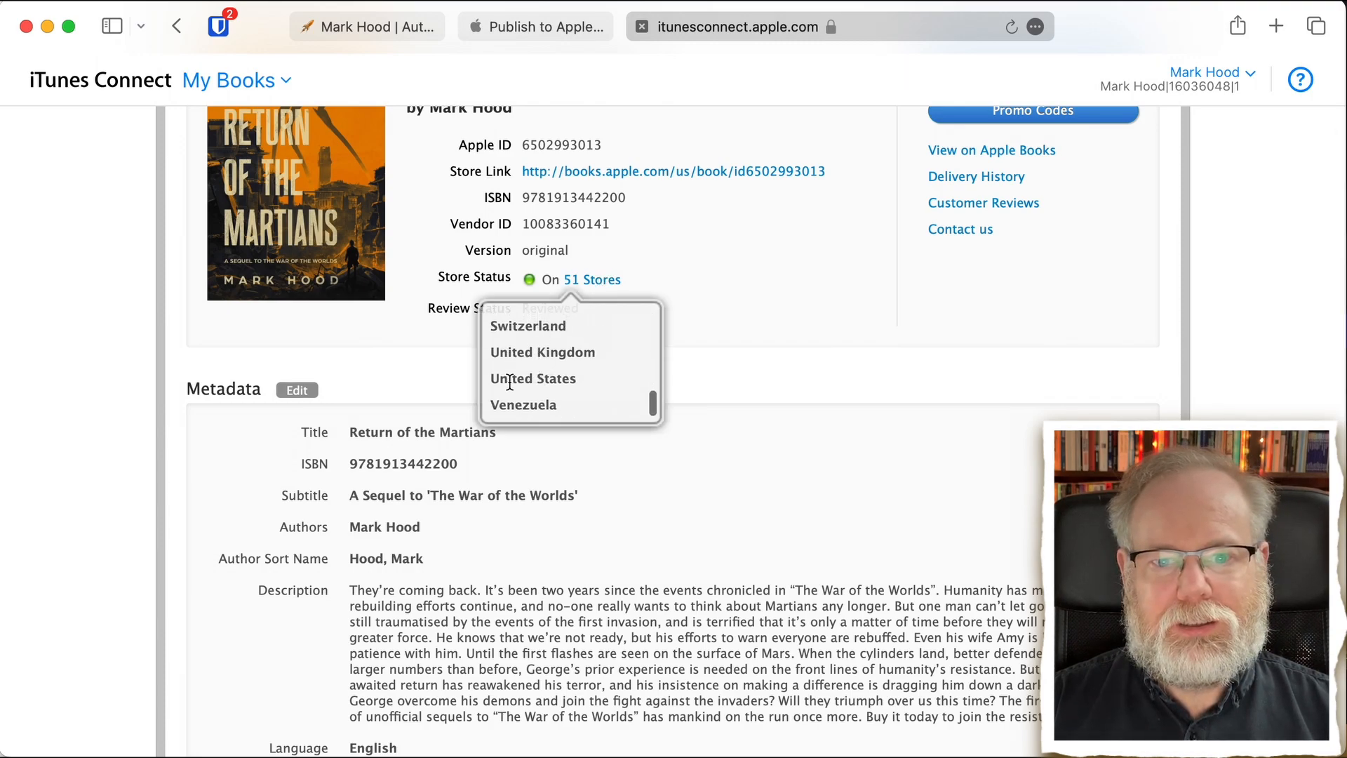
click(511, 382)
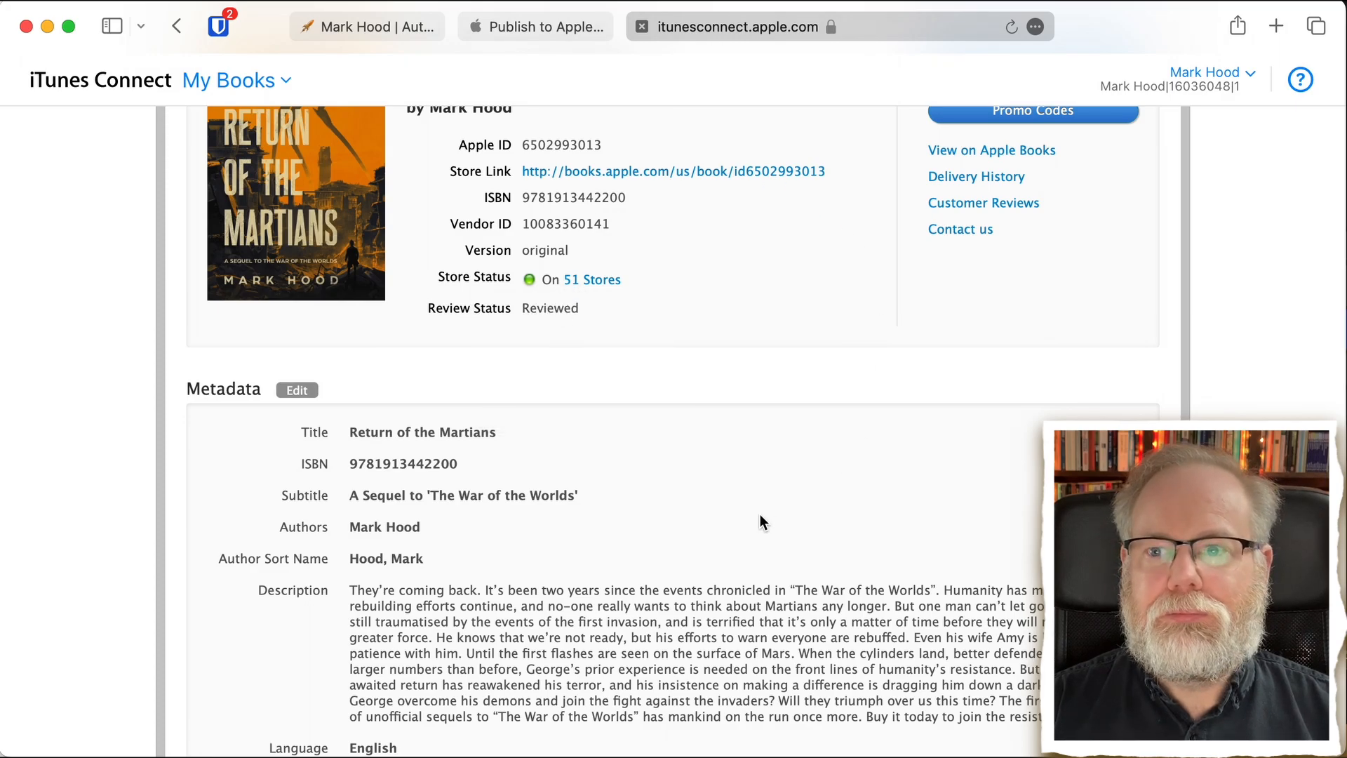
scroll(759, 523, up, 6)
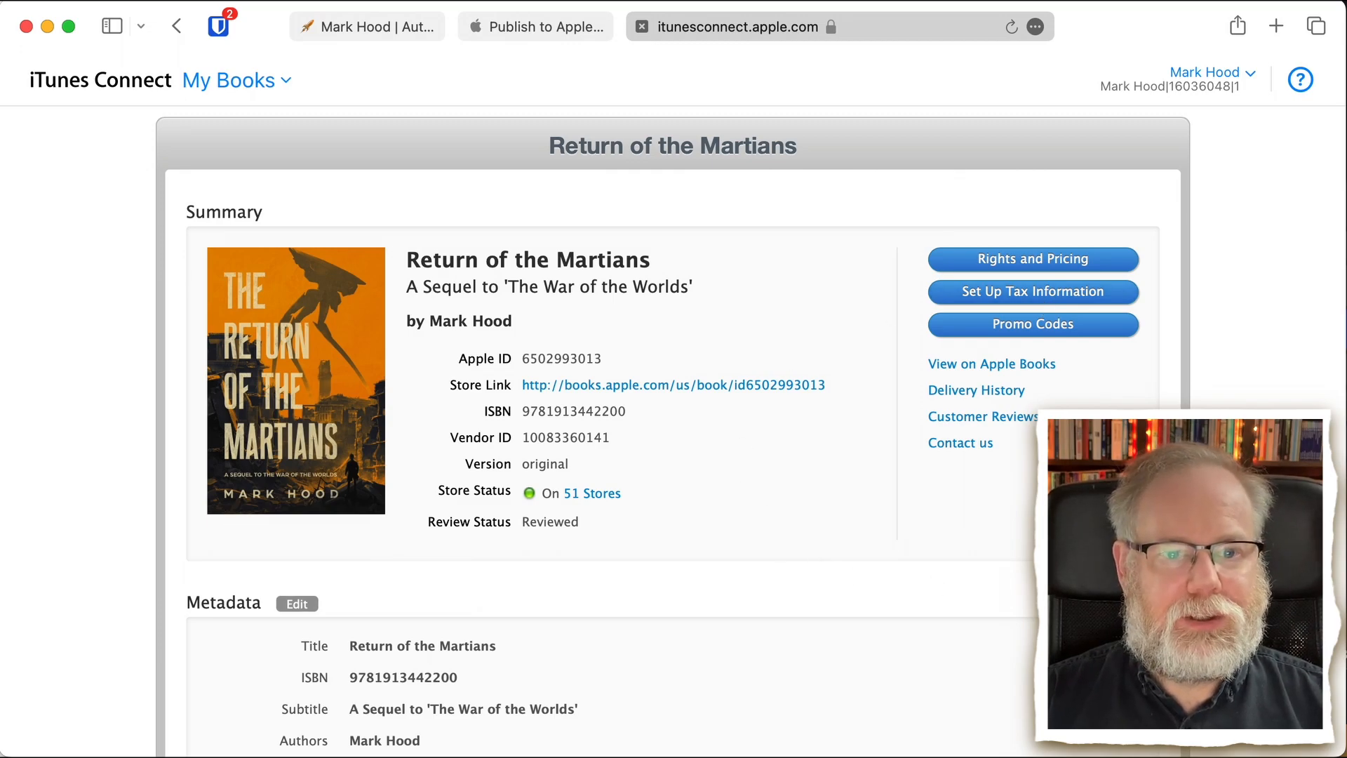
scroll(673, 421, down, 10)
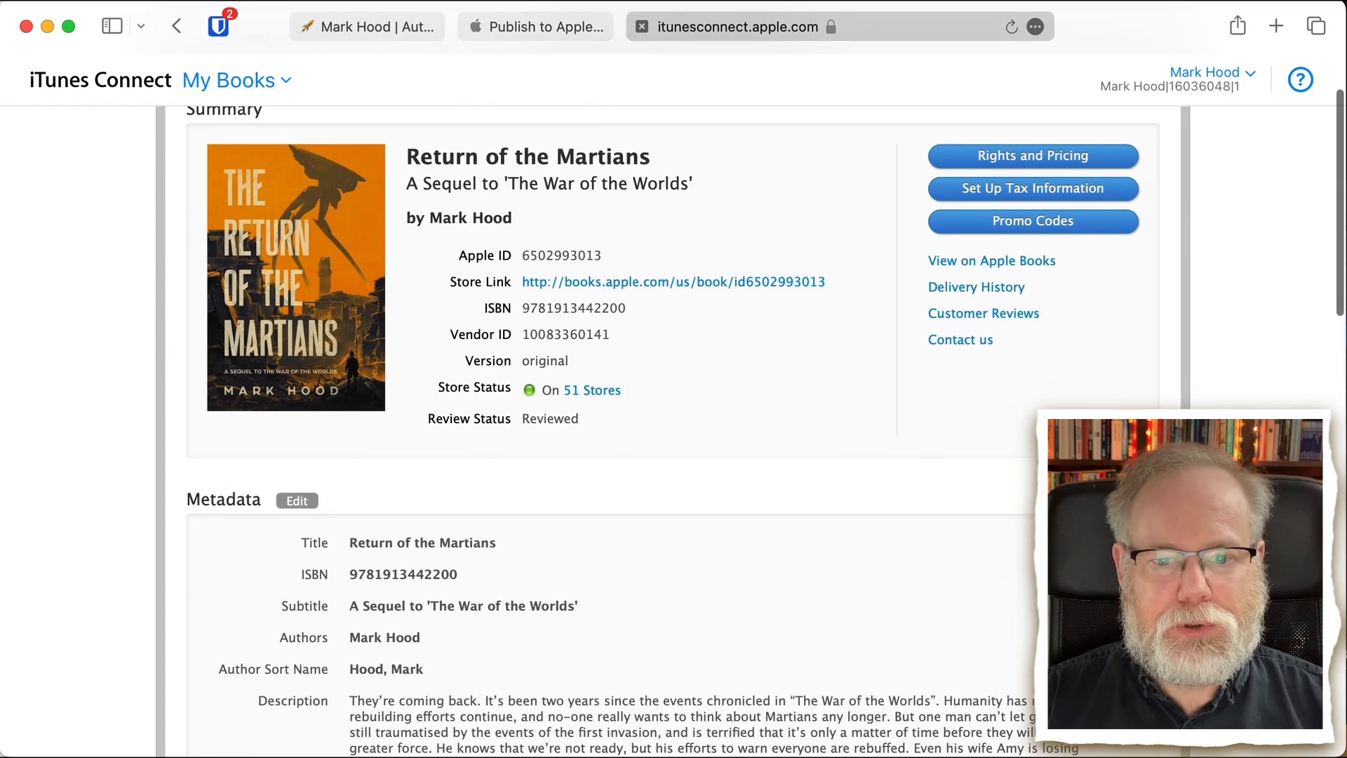
scroll(674, 421, down, 10)
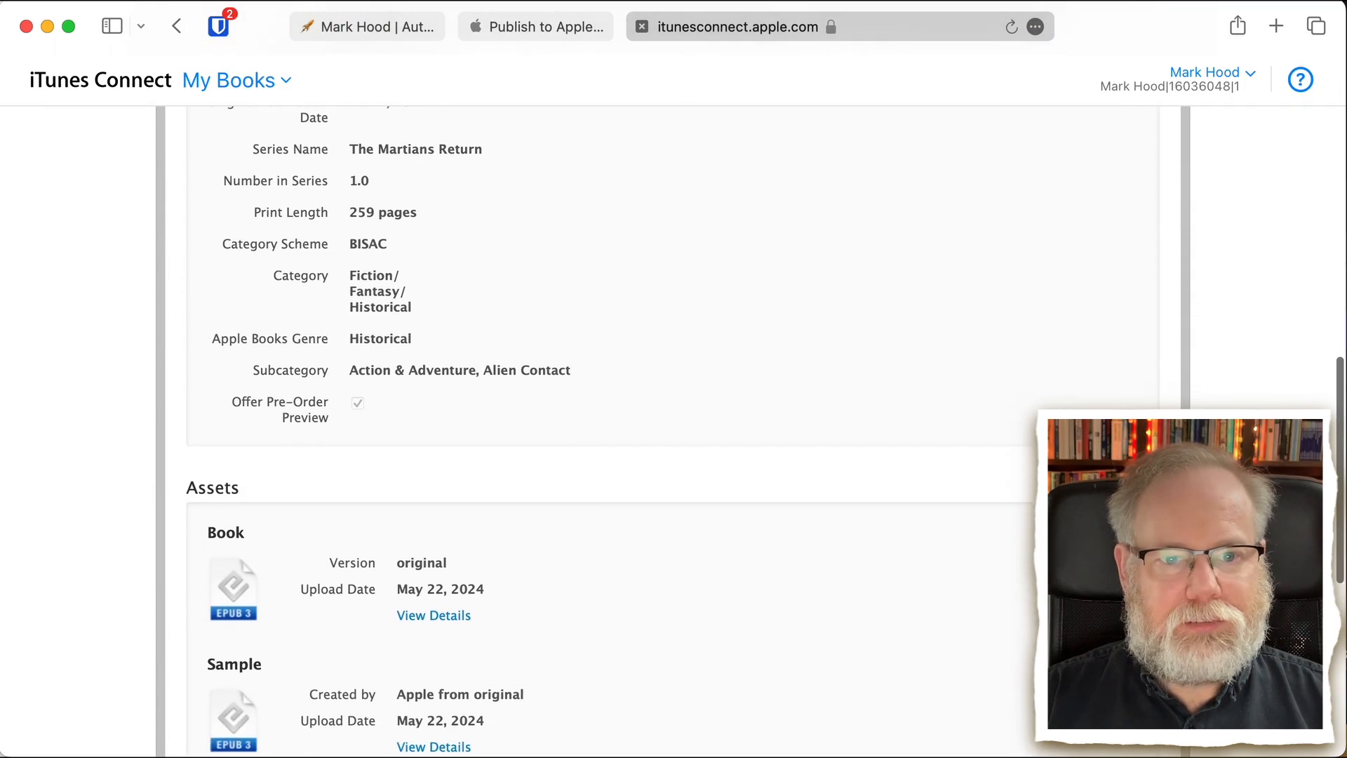
scroll(674, 421, up, 20)
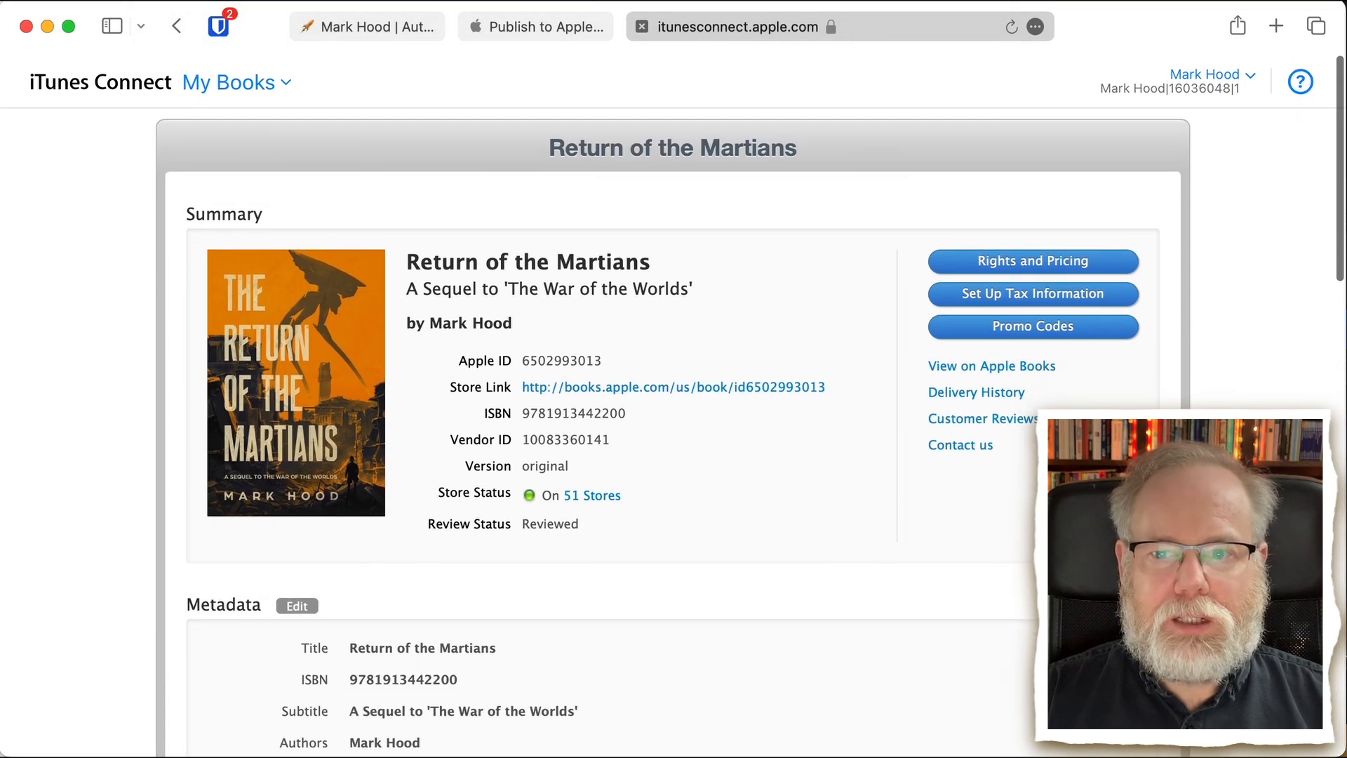